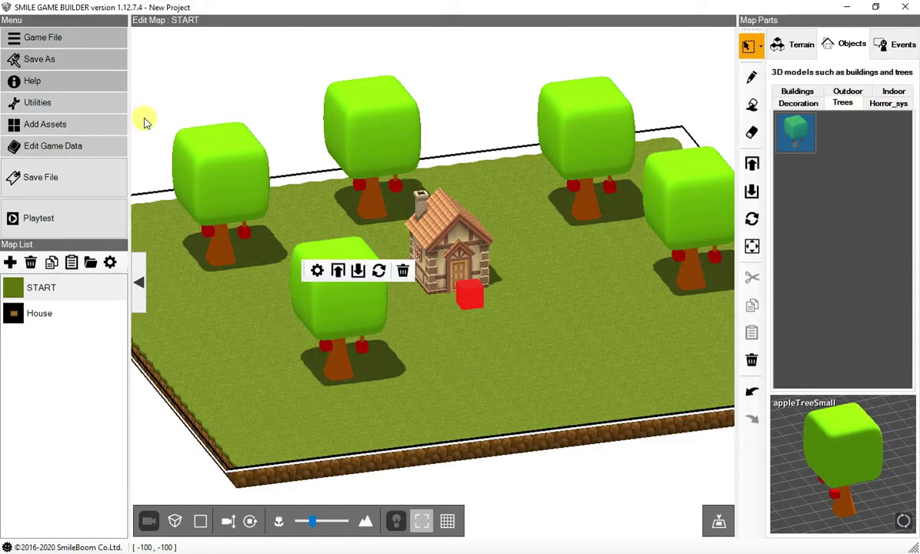
# Playtest the game, walk the character around the trees on the START map, and end the playtest.
pyautogui.click(61, 215)
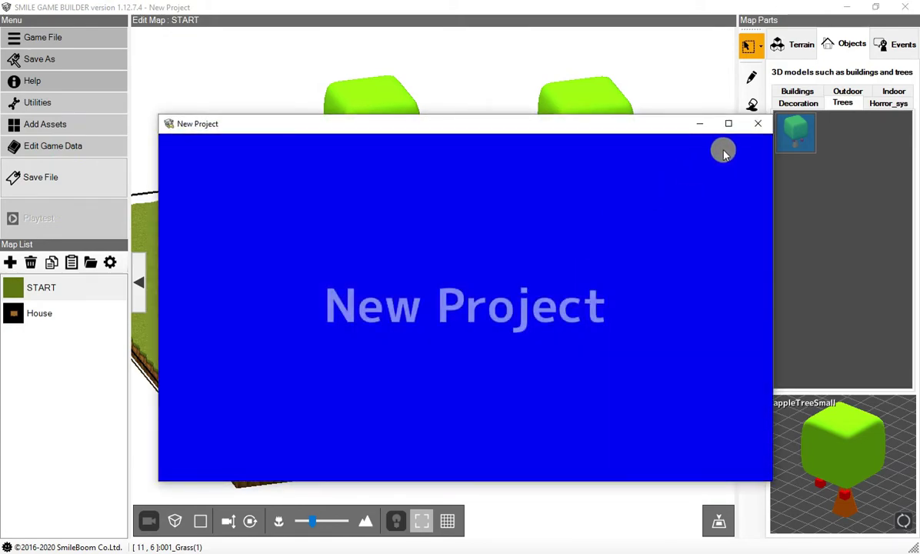
pyautogui.click(482, 396)
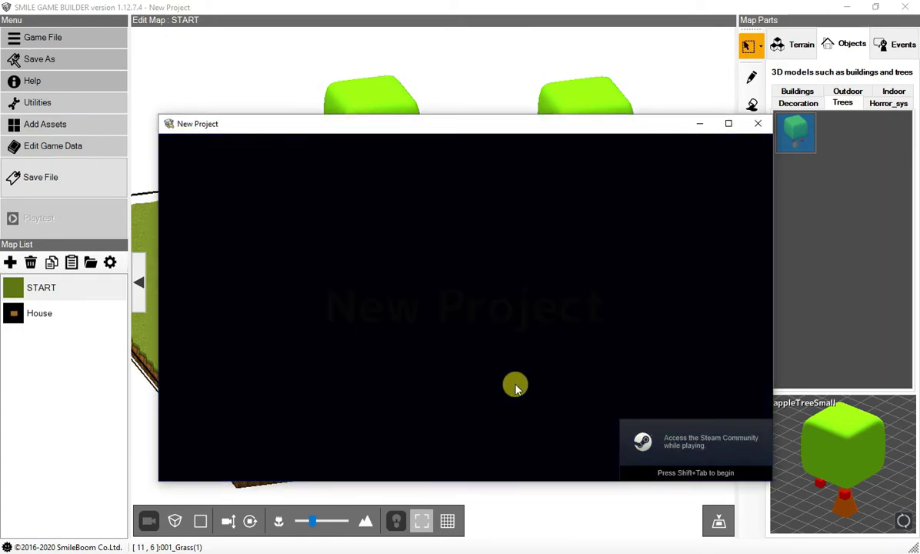
pyautogui.press('Left')
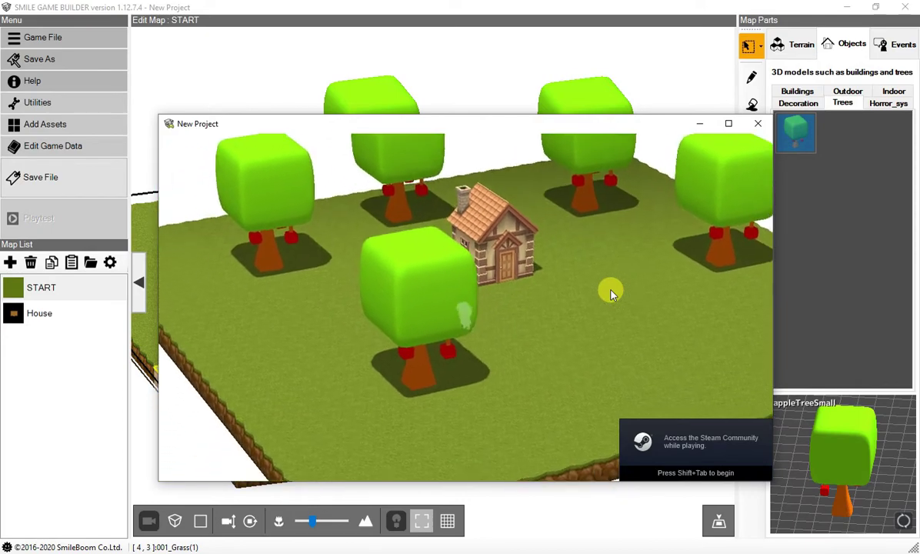
pyautogui.press('Down')
pyautogui.press('Left')
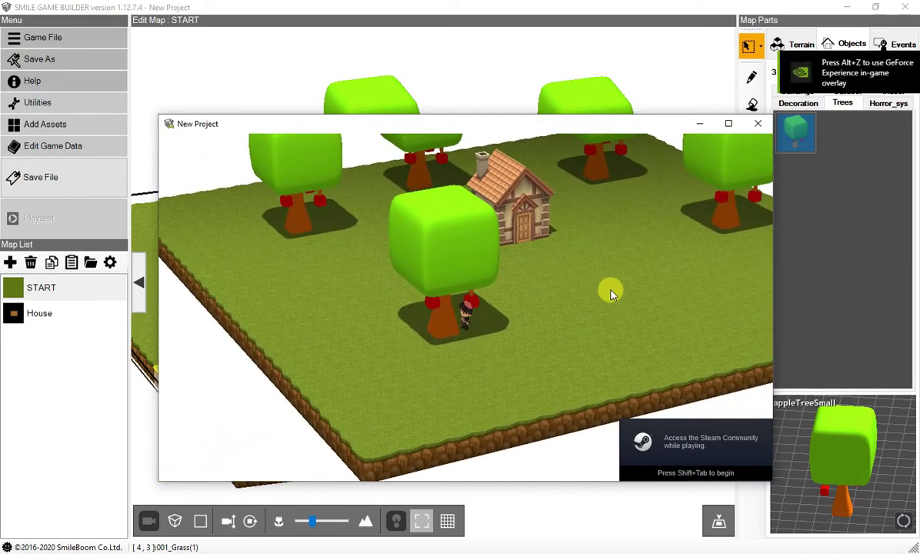
pyautogui.press('Down')
pyautogui.press('Left')
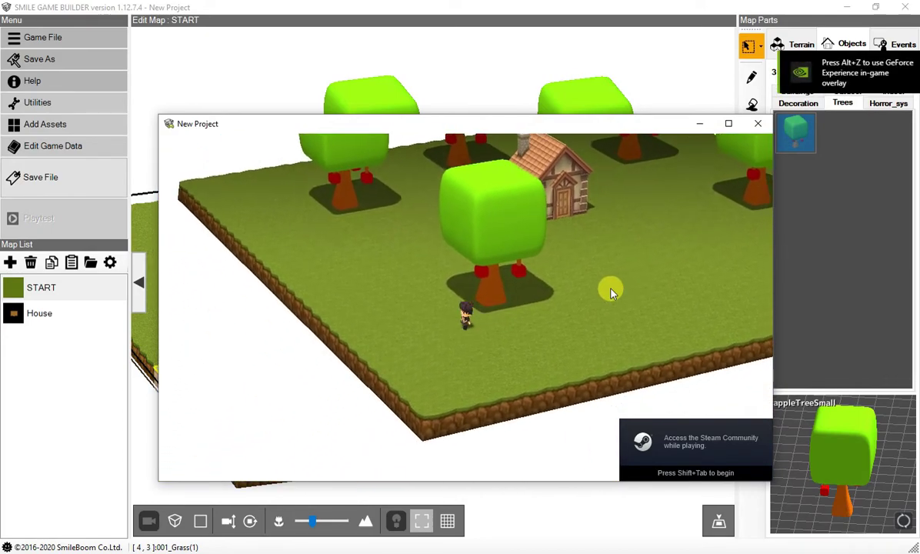
pyautogui.press('Up')
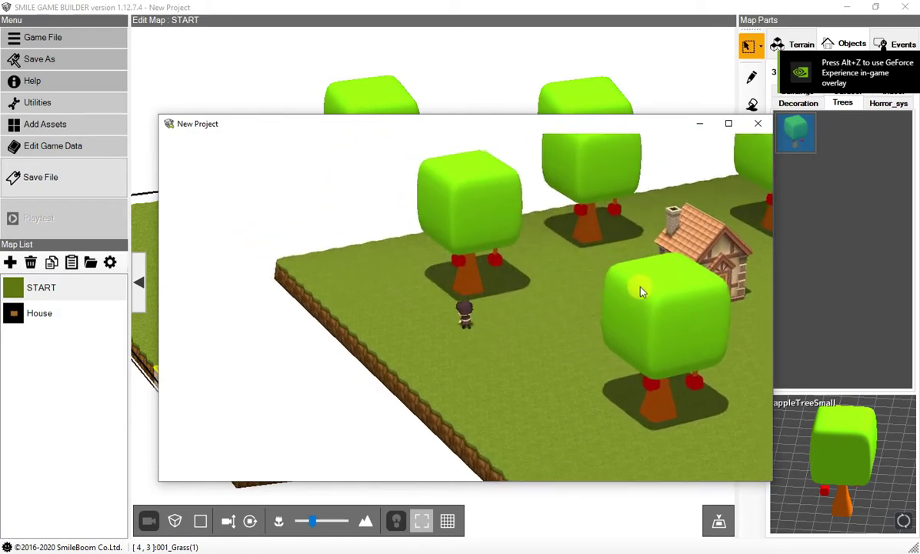
pyautogui.press('Right')
pyautogui.click(758, 126)
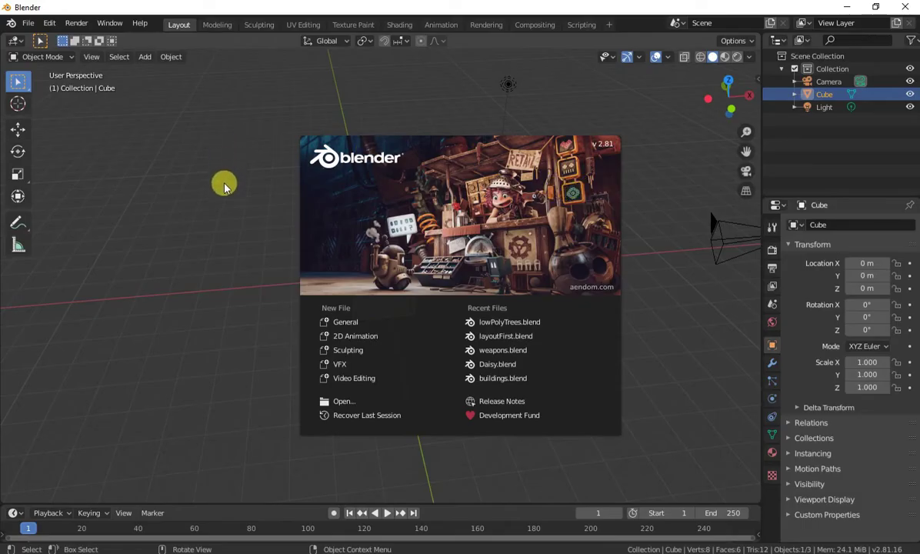
# Switch to Blender and add a Subdivision Surface modifier to the default cube with viewport subdivisions set to 2.
pyautogui.click(223, 200)
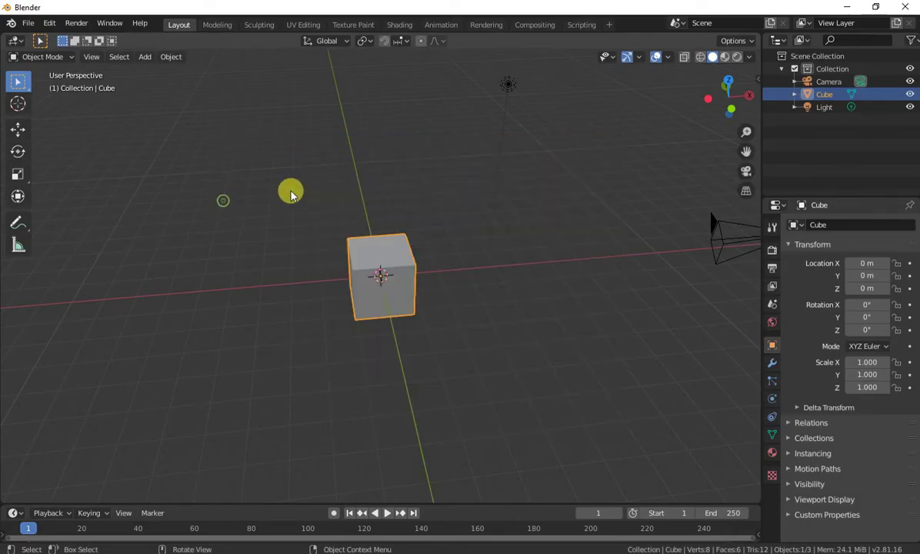
pyautogui.moveTo(441, 307)
pyautogui.mouseDown(button='middle')
pyautogui.moveTo(451, 313)
pyautogui.moveTo(496, 289)
pyautogui.moveTo(478, 310)
pyautogui.moveTo(454, 300)
pyautogui.mouseUp(button='middle')
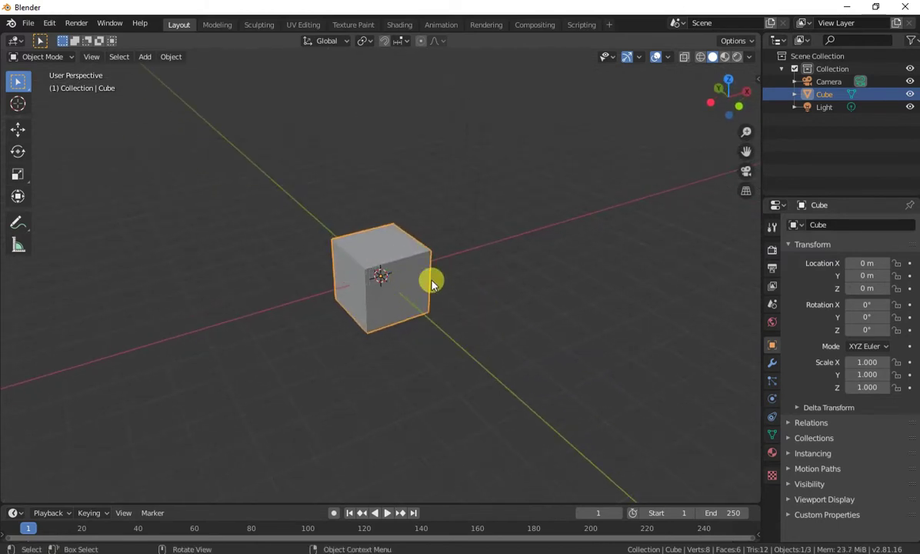
pyautogui.scroll(1, 426, 282)
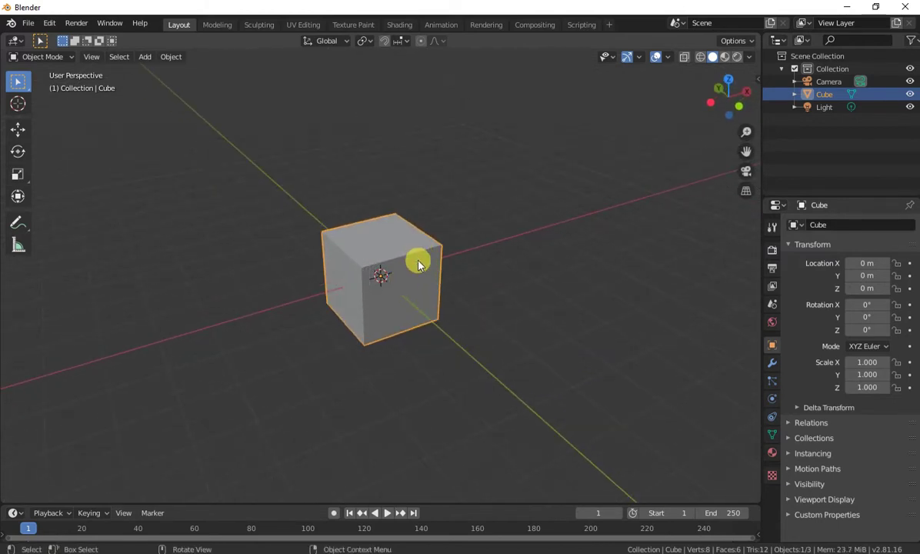
pyautogui.click(771, 362)
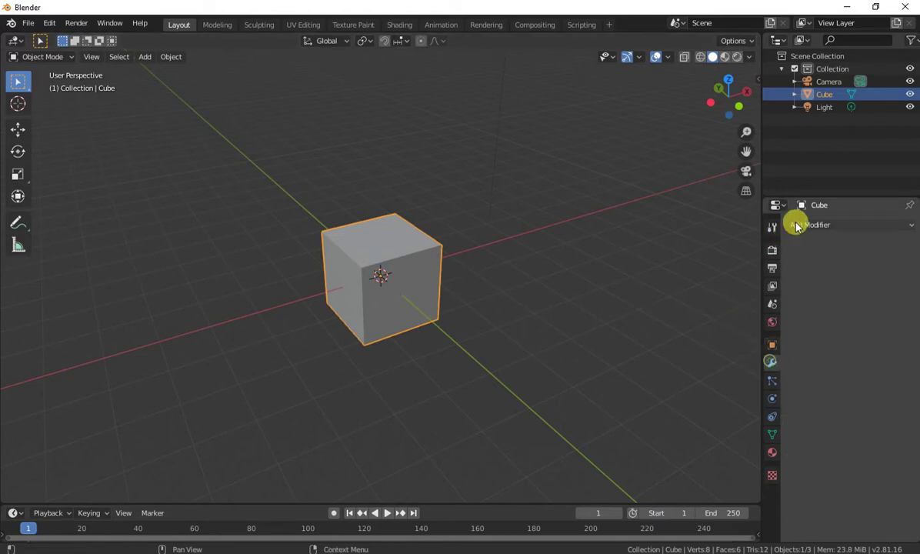
pyautogui.click(814, 225)
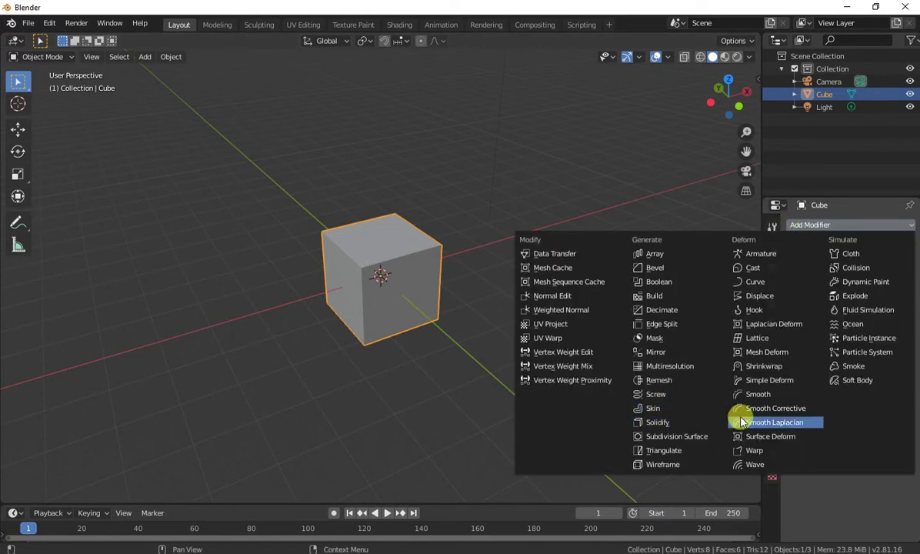
pyautogui.click(681, 436)
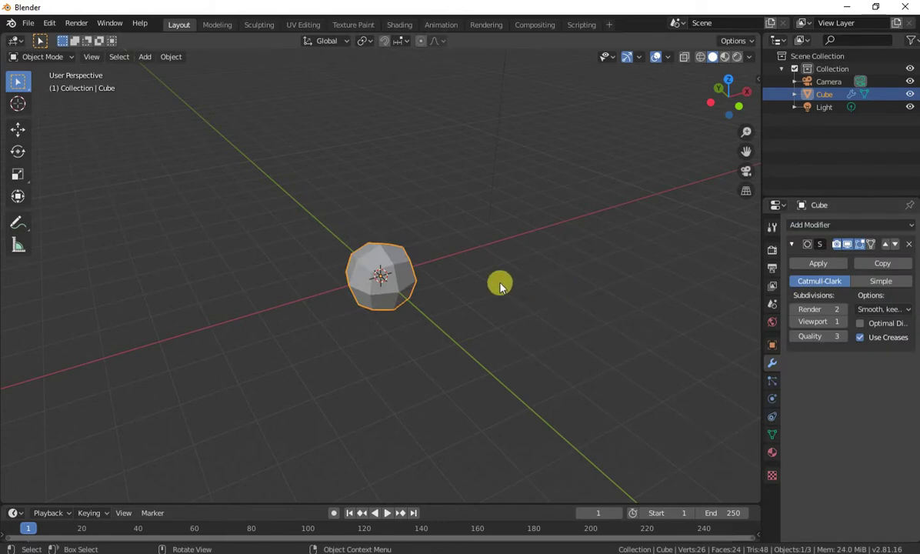
pyautogui.click(843, 322)
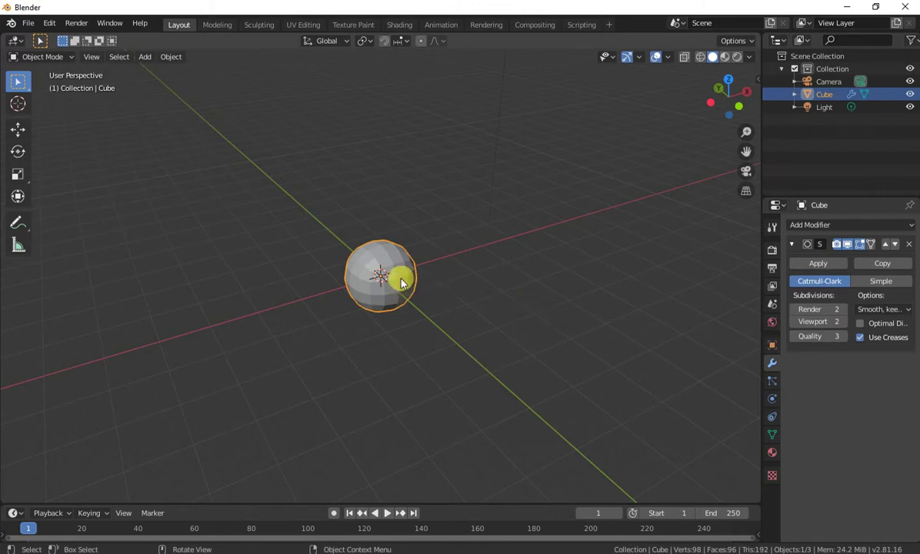
# Cut two edge loops across the cube's X direction in Edit Mode and spread them along X close to the side faces.
pyautogui.press('Tab')
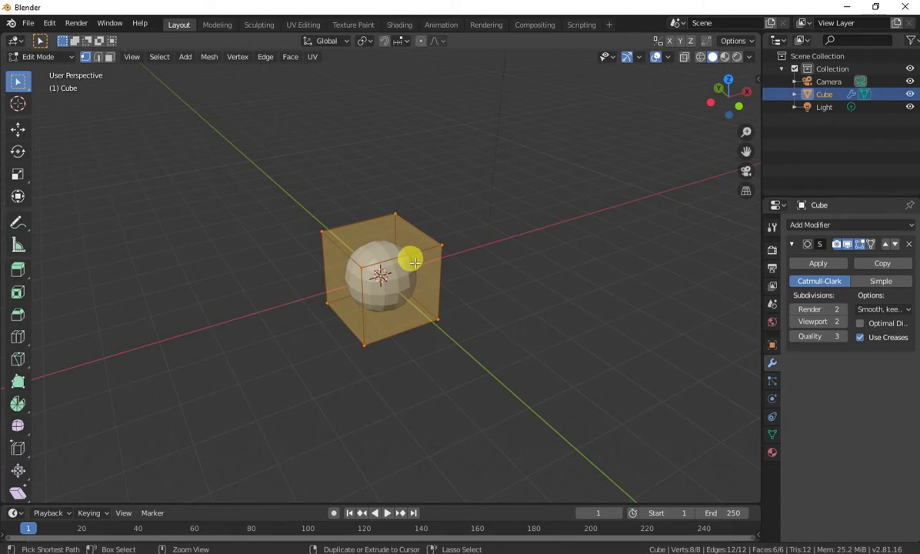
pyautogui.hotkey('ctrl', 'r')
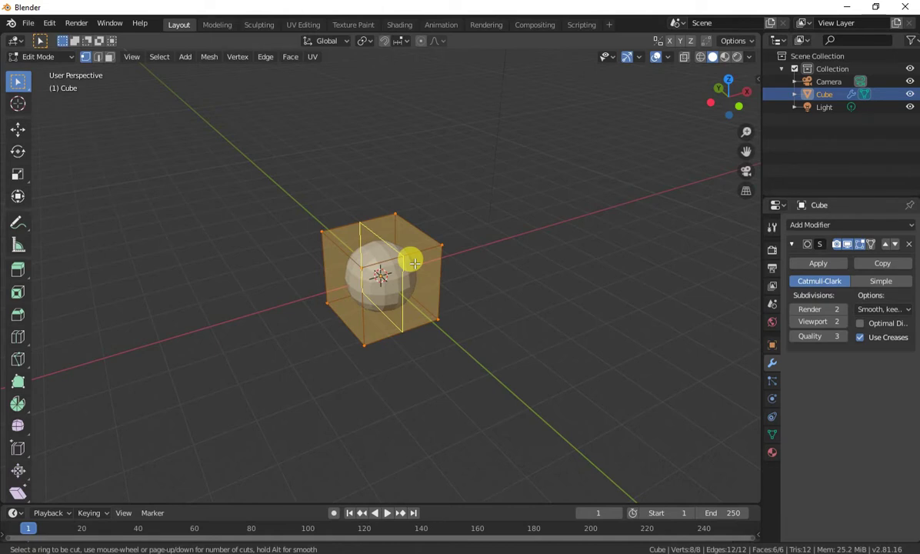
pyautogui.scroll(1, 413, 263)
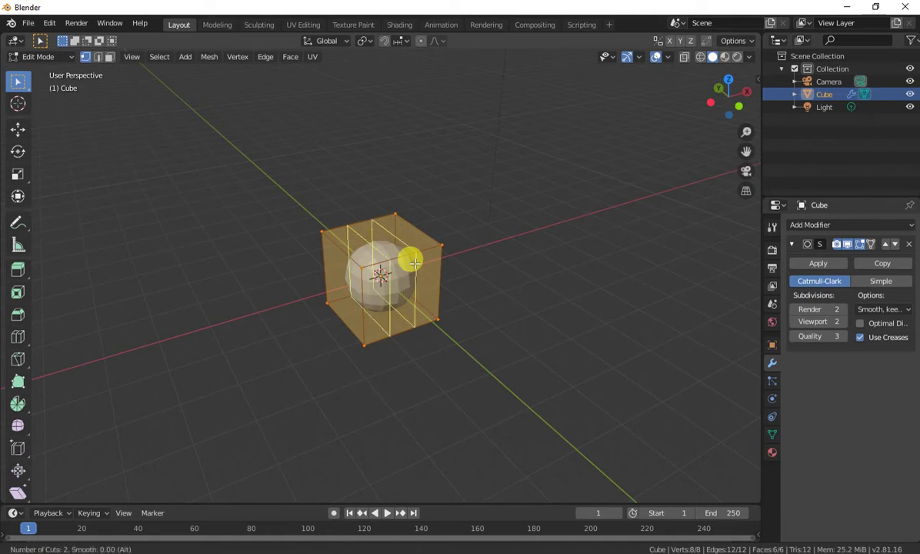
pyautogui.click(414, 263)
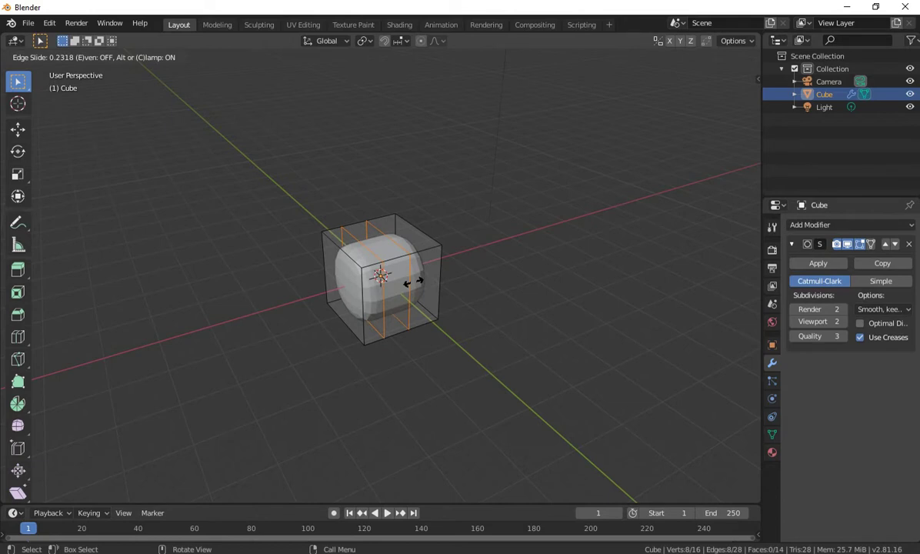
pyautogui.click(413, 281)
pyautogui.press('s')
pyautogui.press('x')
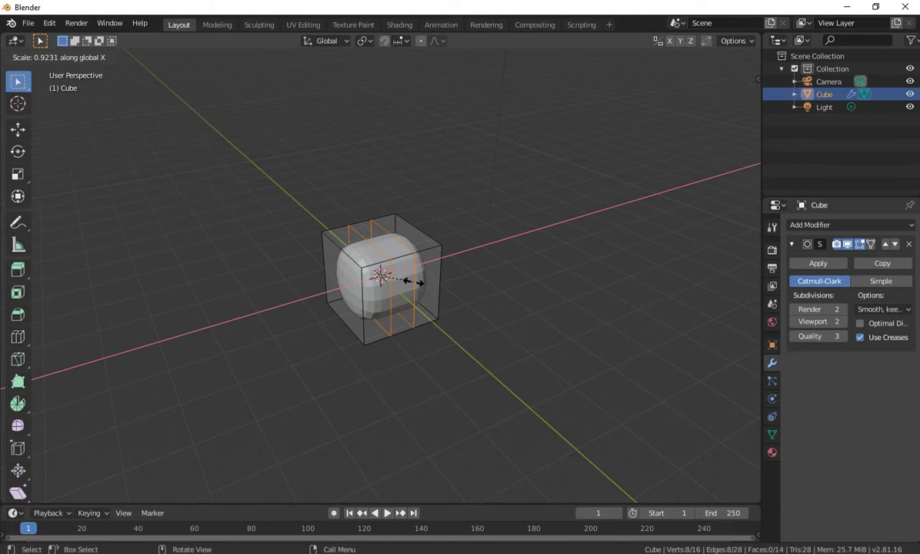
pyautogui.click(462, 279)
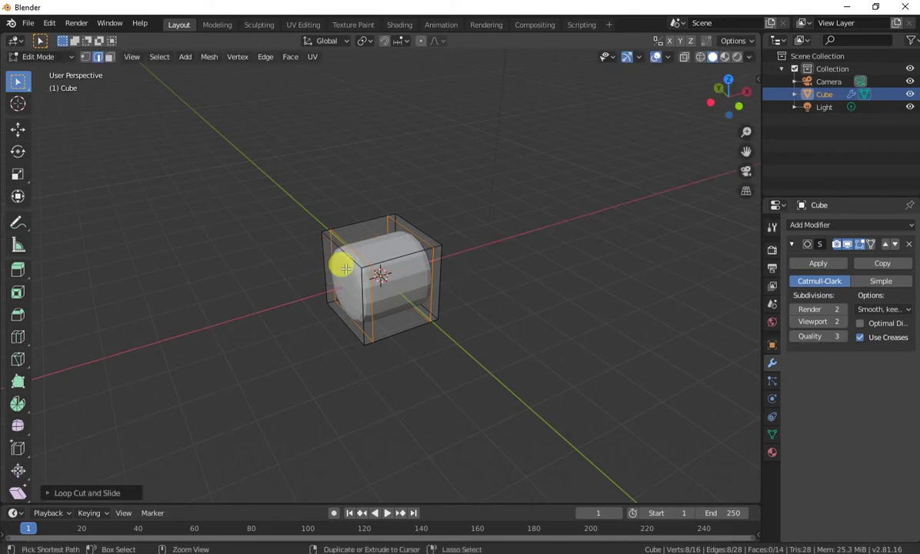
# Cut two edge loops across the cube's Y direction, scale them along Y by about 2.3, and return to Object Mode.
pyautogui.hotkey('ctrl', 'r')
pyautogui.scroll(1, 345, 268)
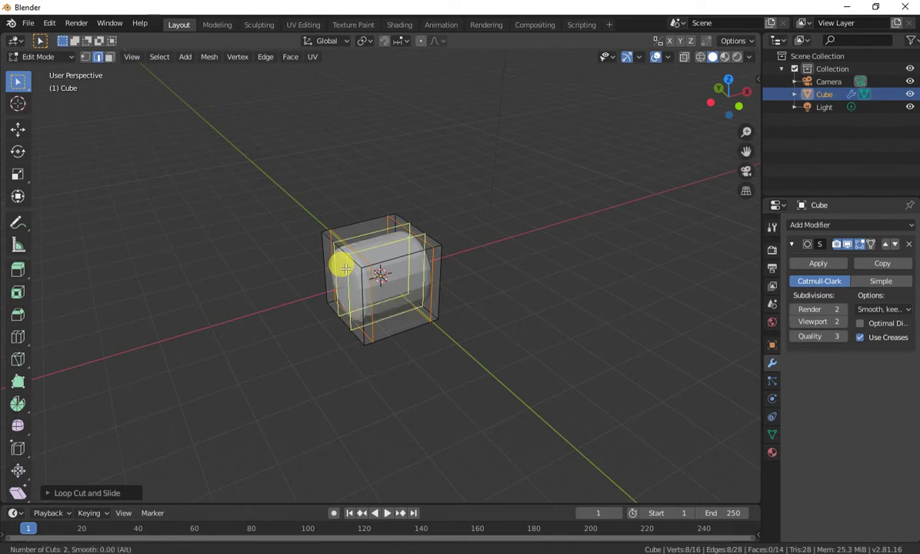
pyautogui.click(345, 267)
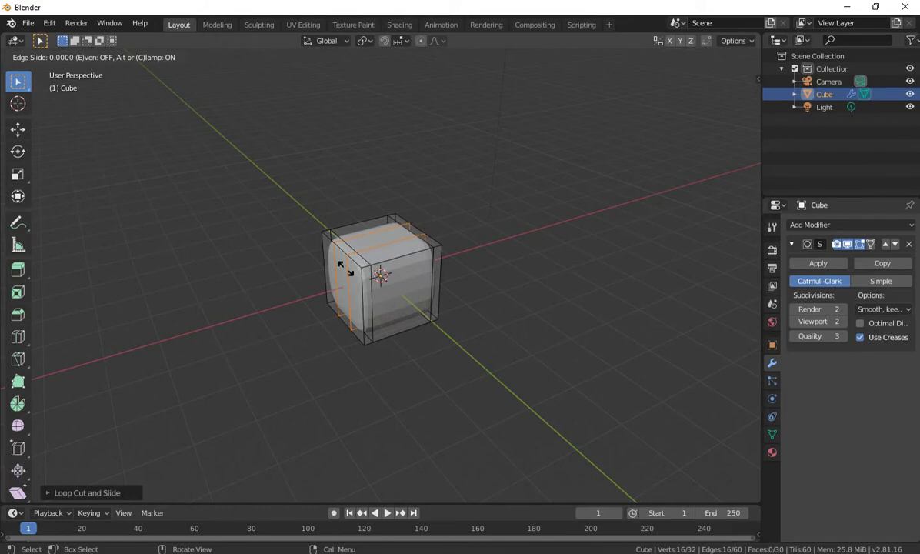
pyautogui.rightClick(345, 267)
pyautogui.press('s')
pyautogui.press('y')
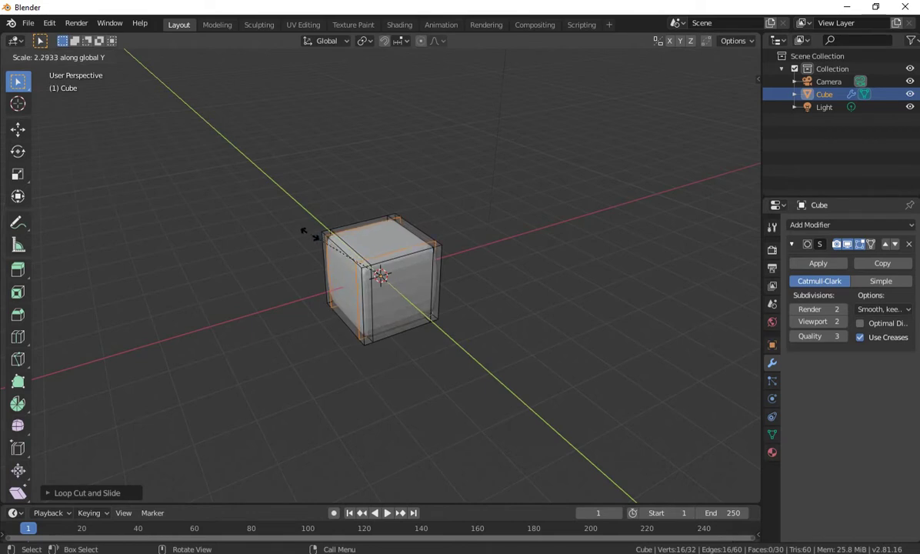
pyautogui.click(310, 235)
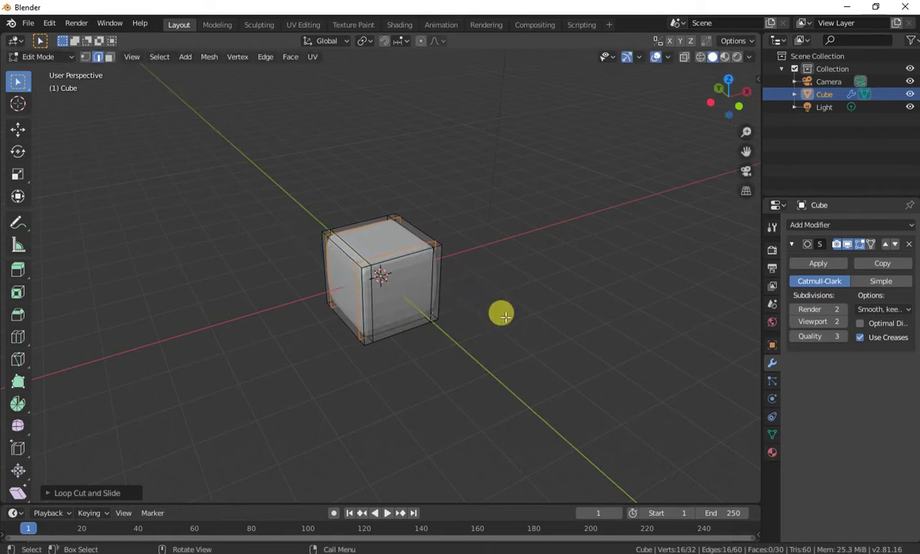
pyautogui.press('Tab')
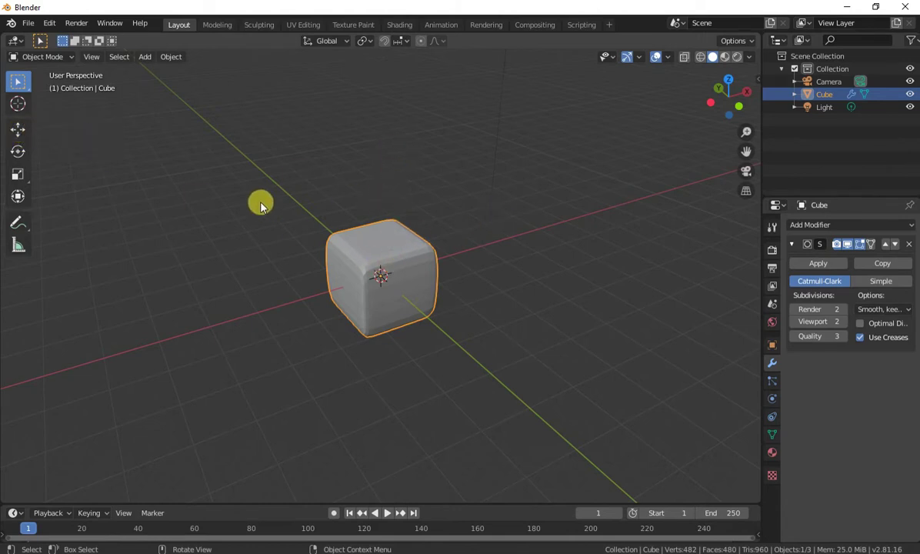
# Move the rounded cube straight up along Z so it sits above the origin.
pyautogui.click(18, 129)
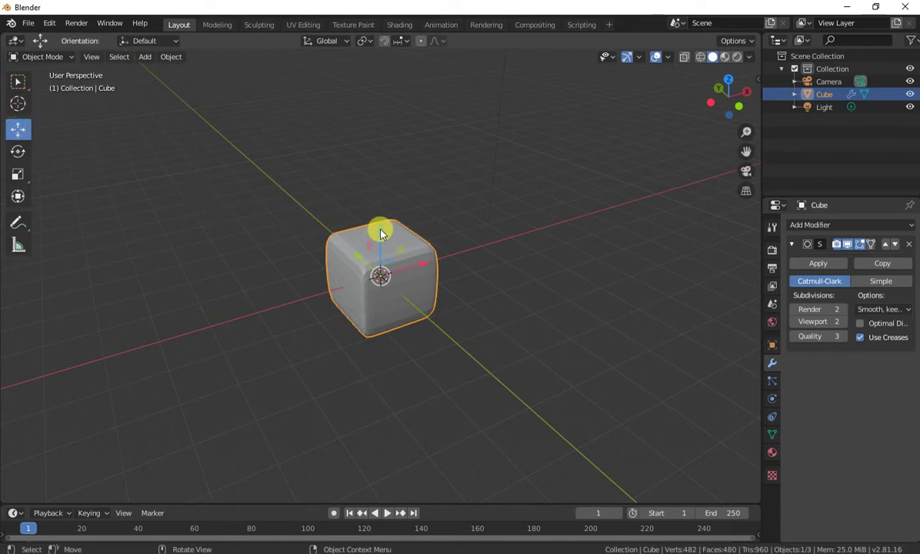
pyautogui.moveTo(379, 229); pyautogui.dragTo(389, 159)
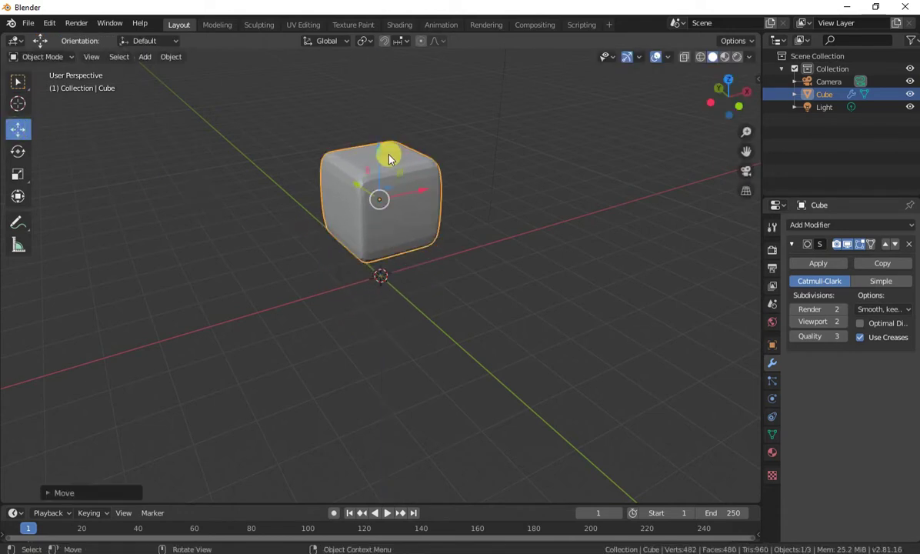
pyautogui.moveTo(449, 291); pyautogui.dragTo(480, 282, button='middle')
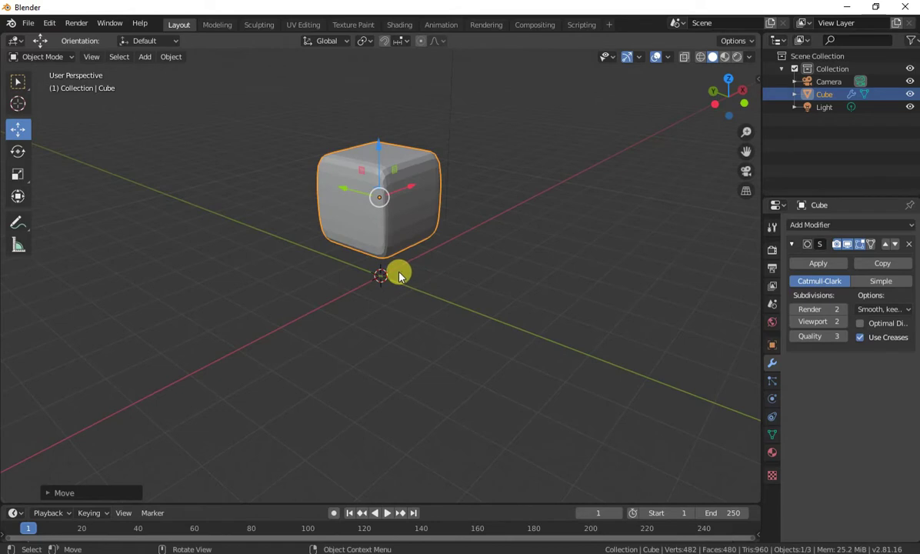
# Add a second cube at the origin and scale it down in X and Y only, forming a narrow trunk.
pyautogui.click(442, 300)
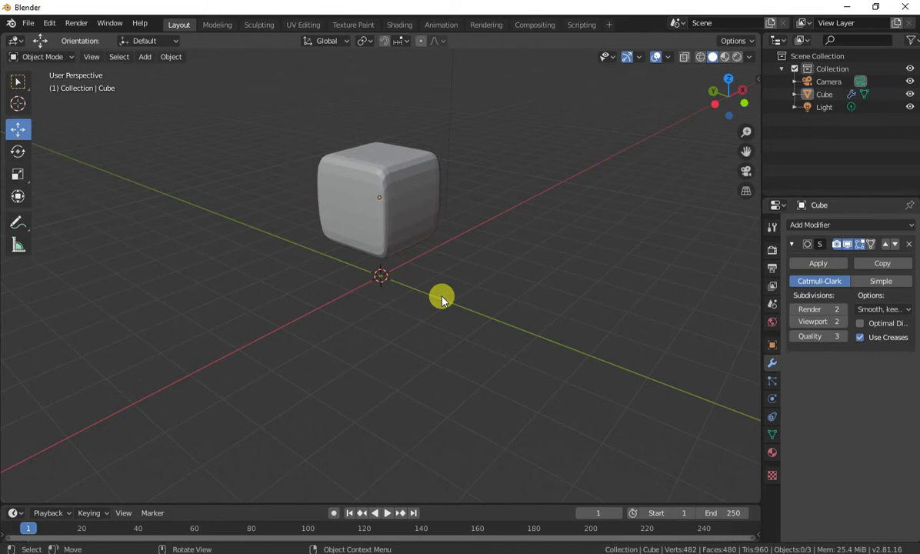
pyautogui.hotkey('shift', 'a')
pyautogui.moveTo(439, 298)
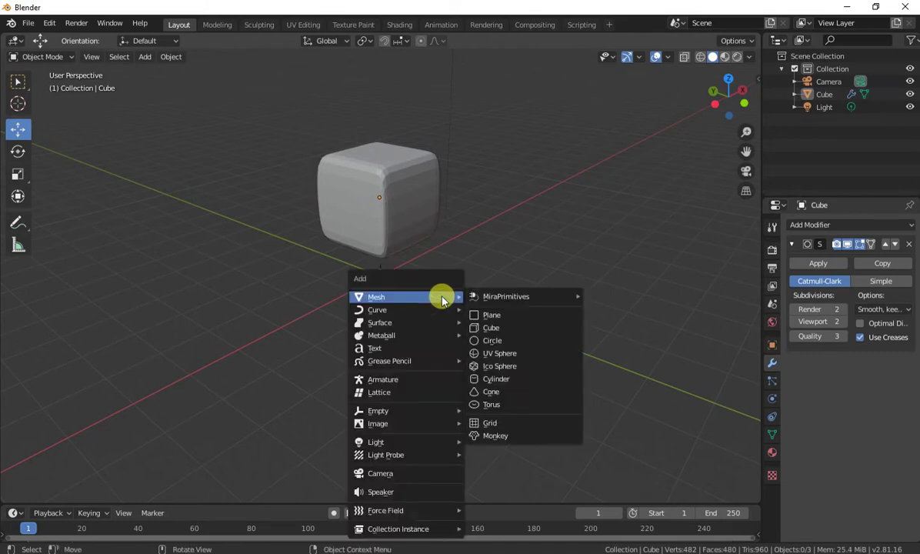
pyautogui.click(500, 327)
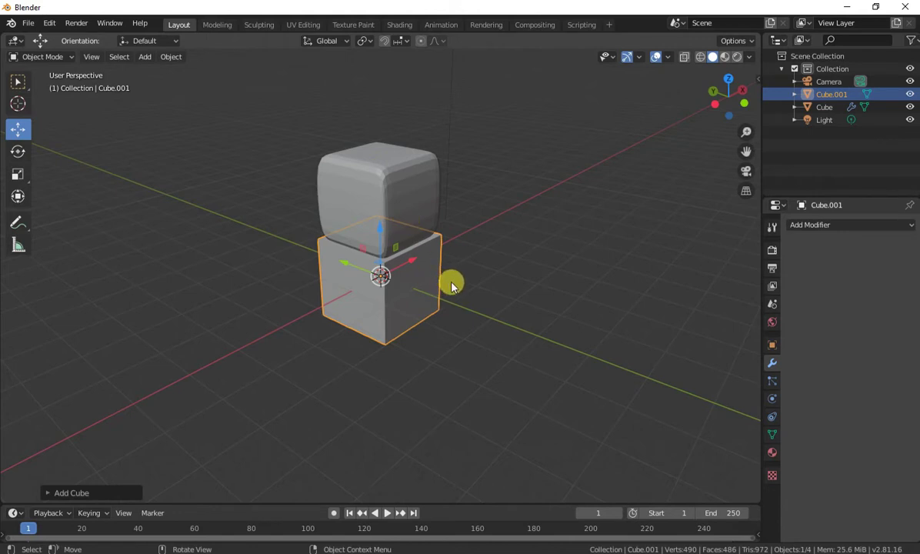
pyautogui.press('s')
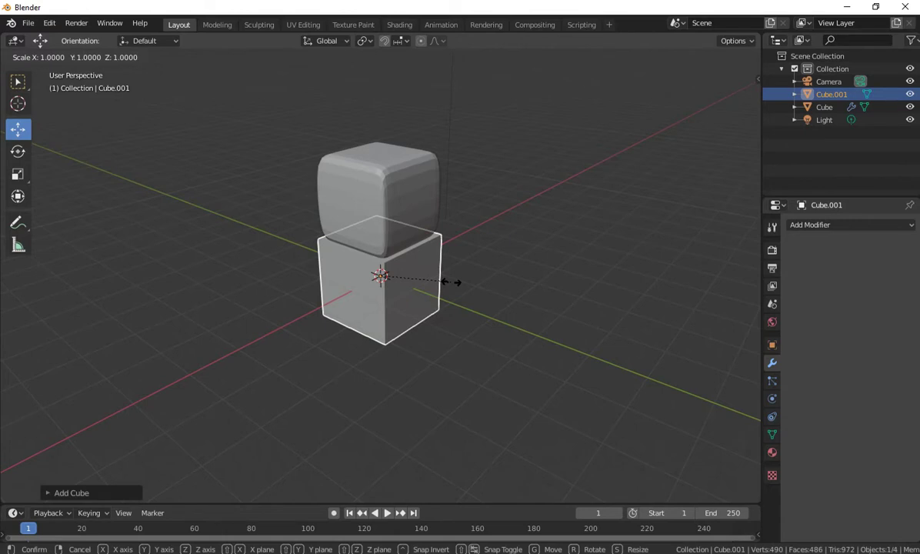
pyautogui.hotkey('shift', 'z')
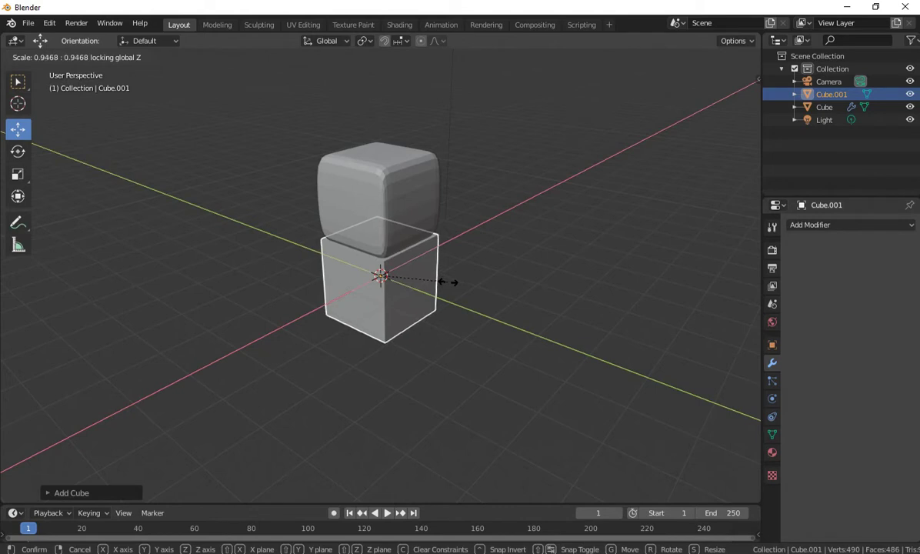
pyautogui.click(405, 268)
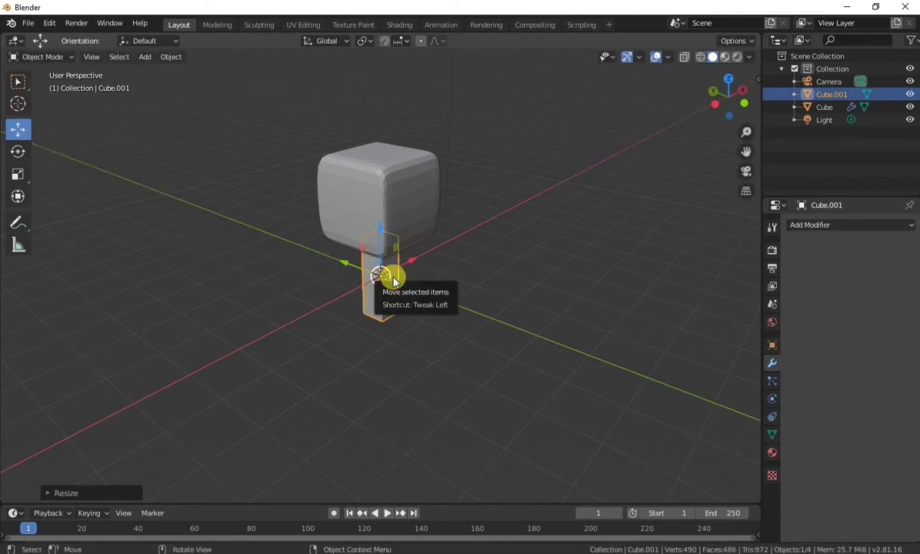
# Try resizing the trunk cube with the Scale tool along Y, X and uniformly, undo the scaling, and return to the Move tool.
pyautogui.click(18, 174)
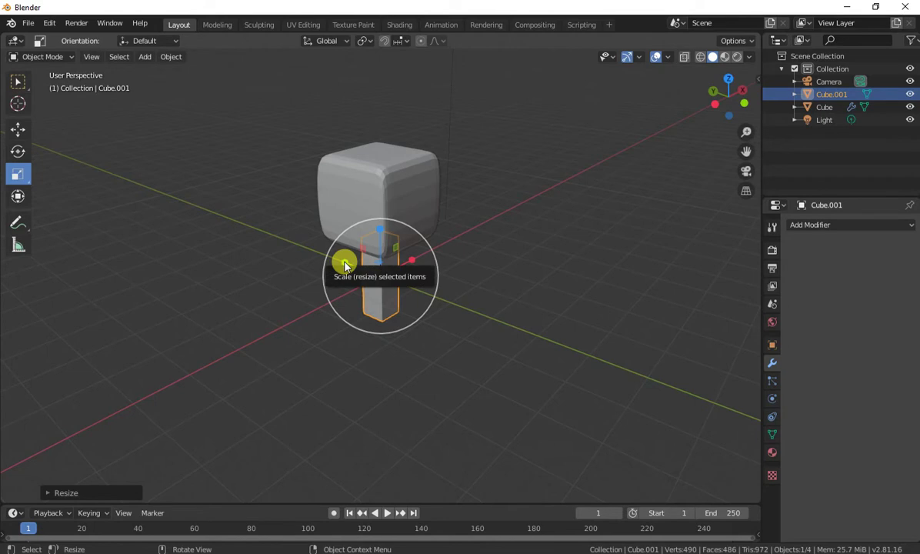
pyautogui.moveTo(344, 266); pyautogui.dragTo(364, 281)
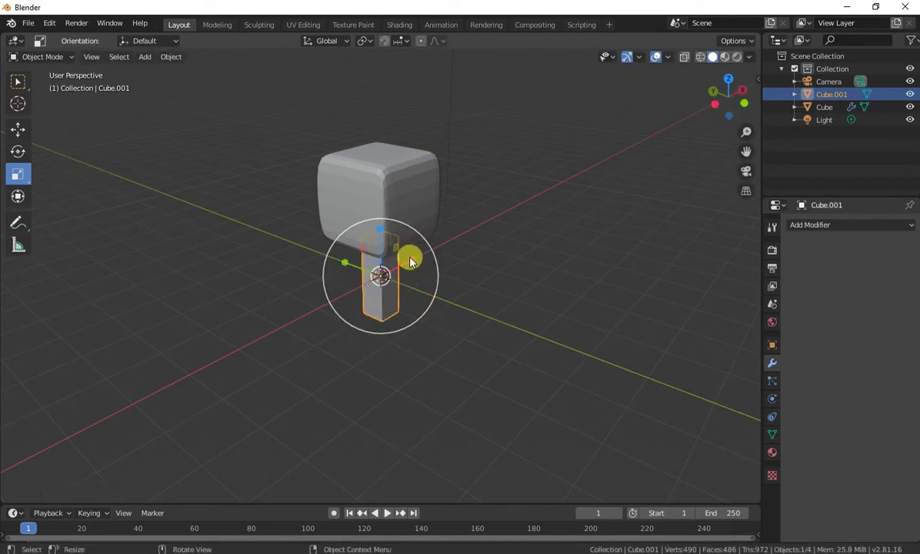
pyautogui.moveTo(411, 260); pyautogui.dragTo(380, 238)
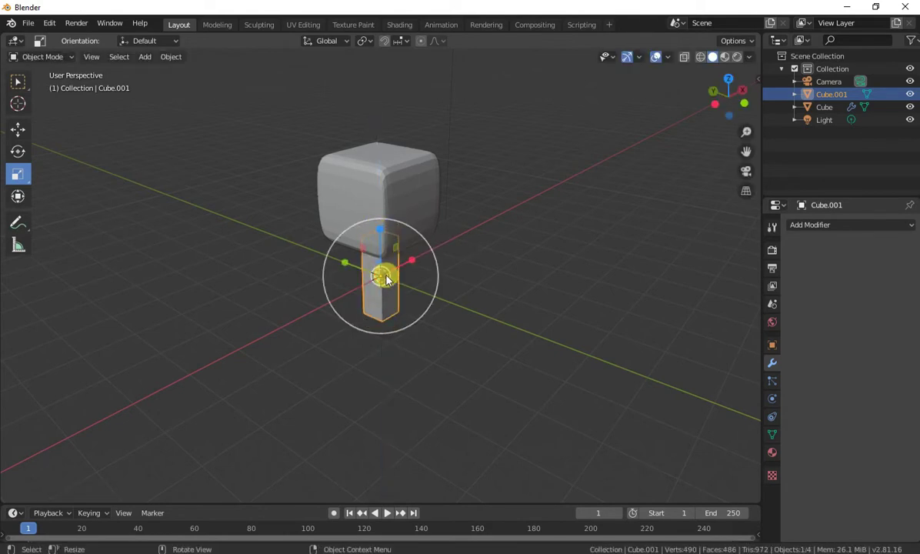
pyautogui.moveTo(392, 271)
pyautogui.mouseDown()
pyautogui.moveTo(382, 272)
pyautogui.moveTo(393, 285)
pyautogui.moveTo(377, 273)
pyautogui.moveTo(387, 280)
pyautogui.mouseUp()
pyautogui.hotkey('ctrl', 'z')
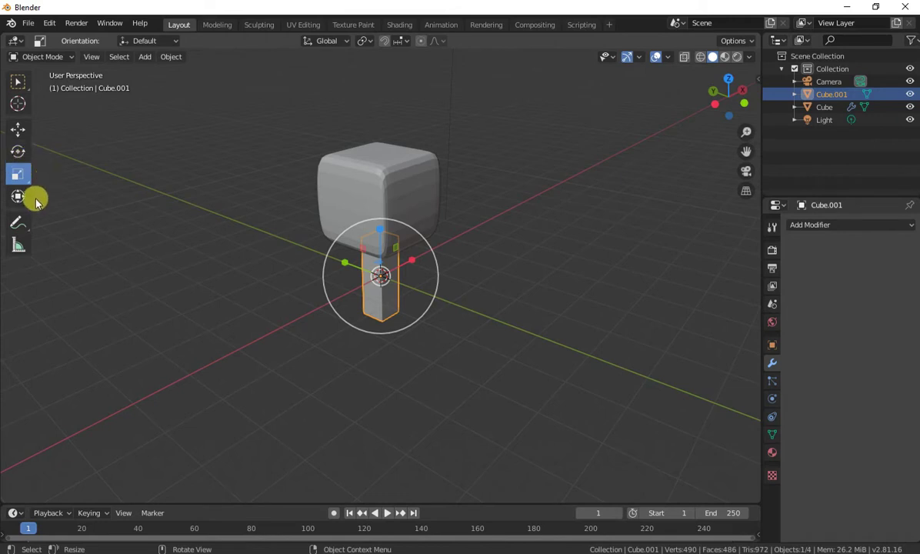
pyautogui.click(17, 129)
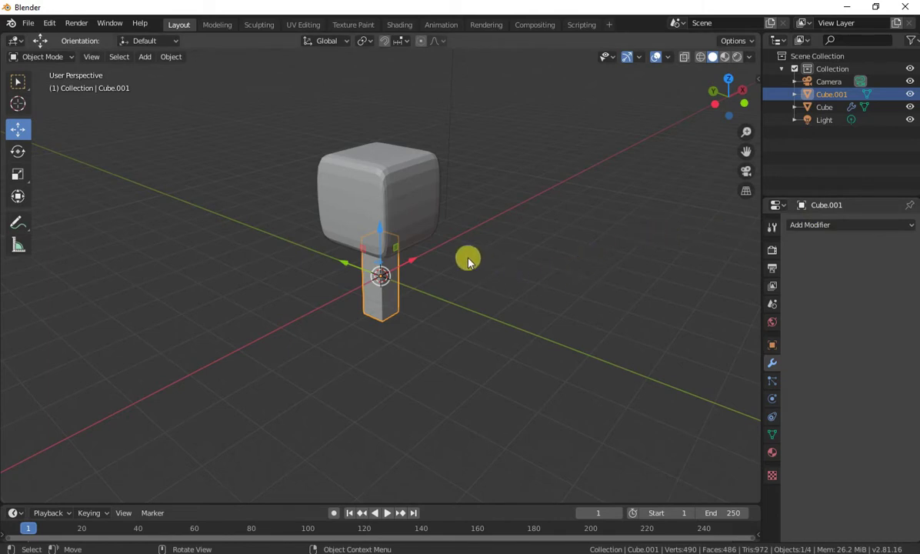
# Add a Subdivision Surface modifier to the trunk cube and set its viewport subdivisions to 2.
pyautogui.click(796, 225)
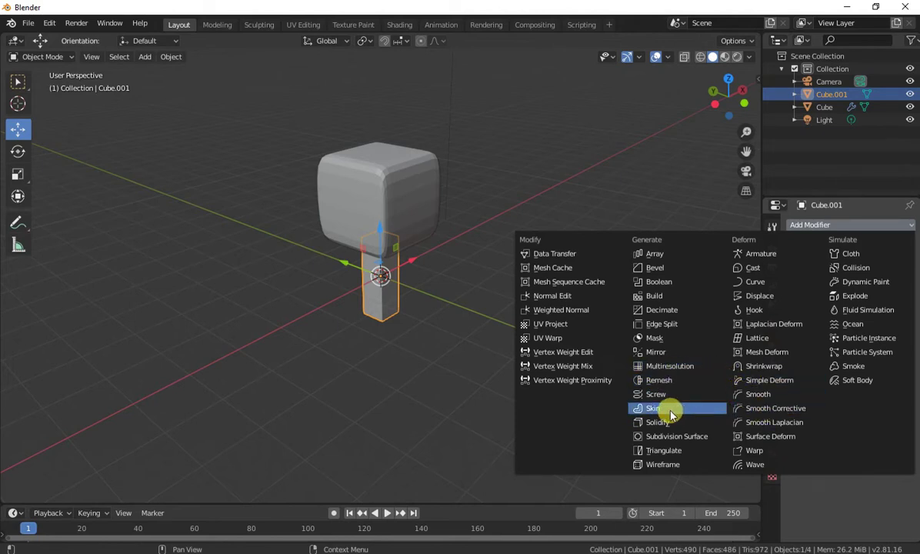
pyautogui.click(669, 436)
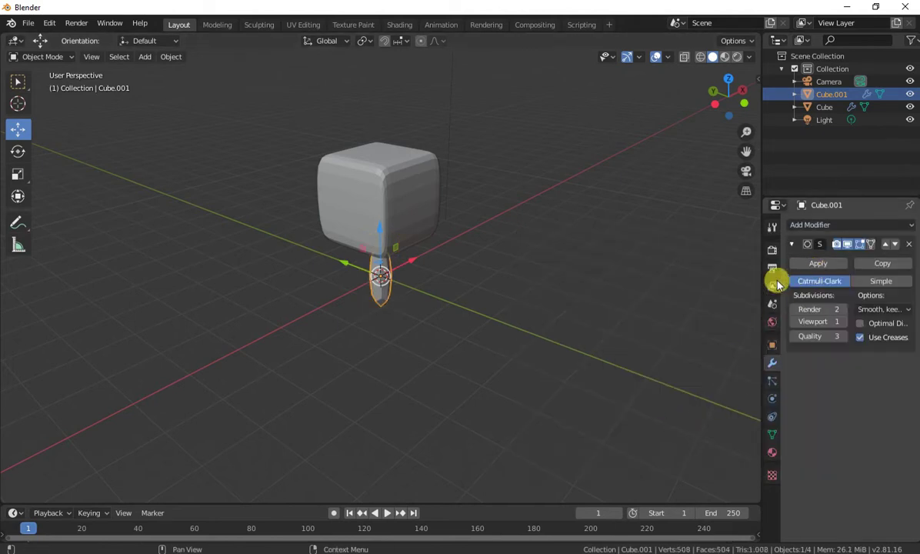
pyautogui.click(835, 321)
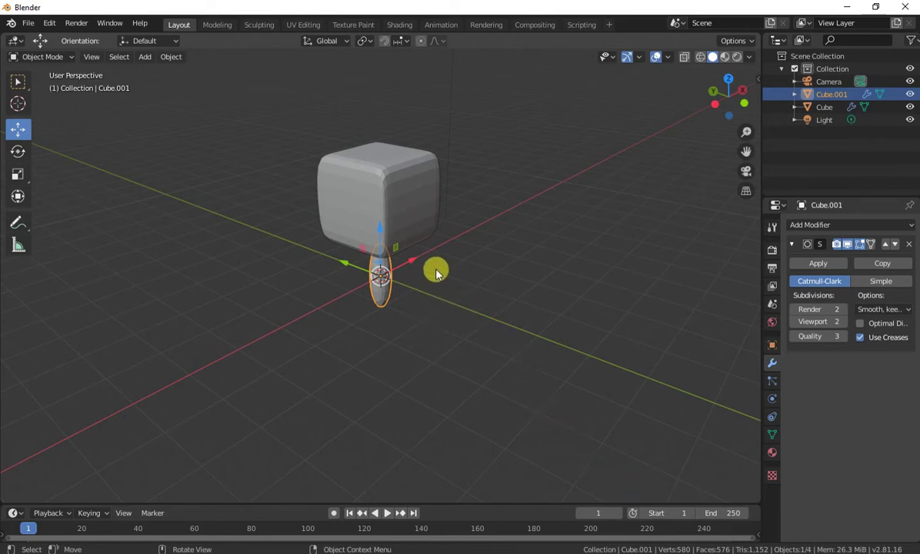
# In Edit Mode, cut two horizontal edge loops around the trunk and scale them apart along Z by about 2.35.
pyautogui.moveTo(392, 283); pyautogui.dragTo(428, 278, button='middle')
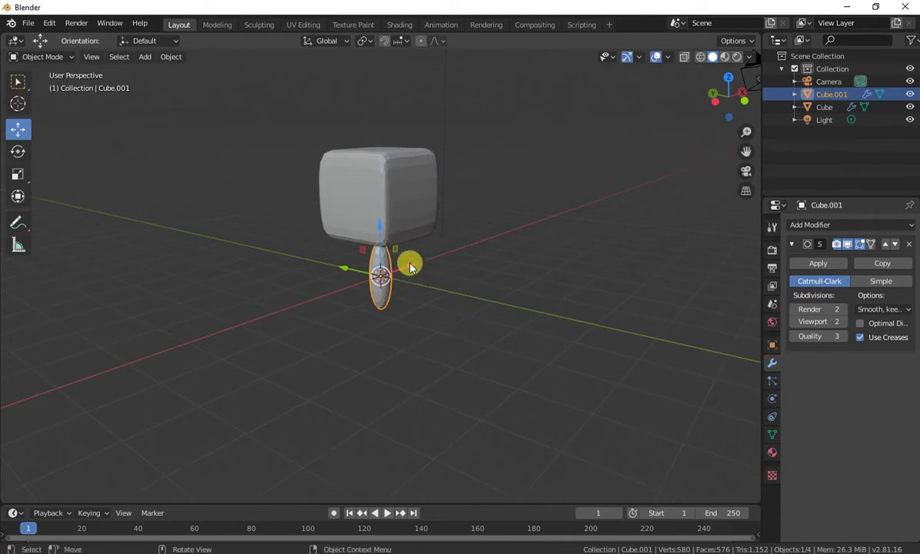
pyautogui.press('Tab')
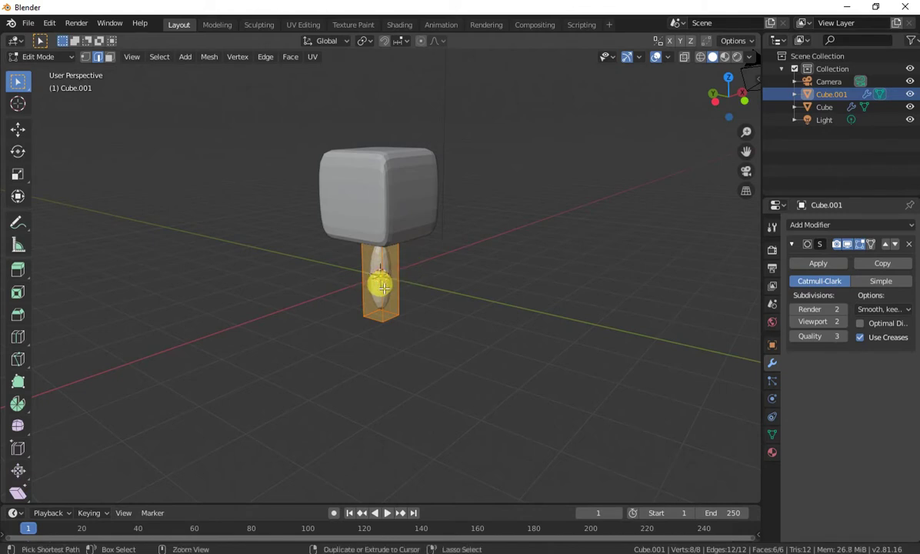
pyautogui.hotkey('ctrl', 'r')
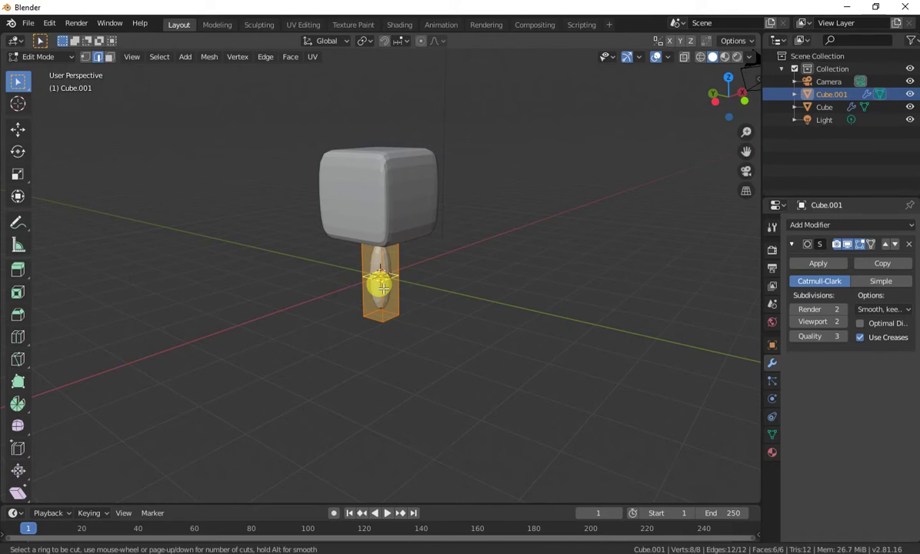
pyautogui.scroll(1, 383, 287)
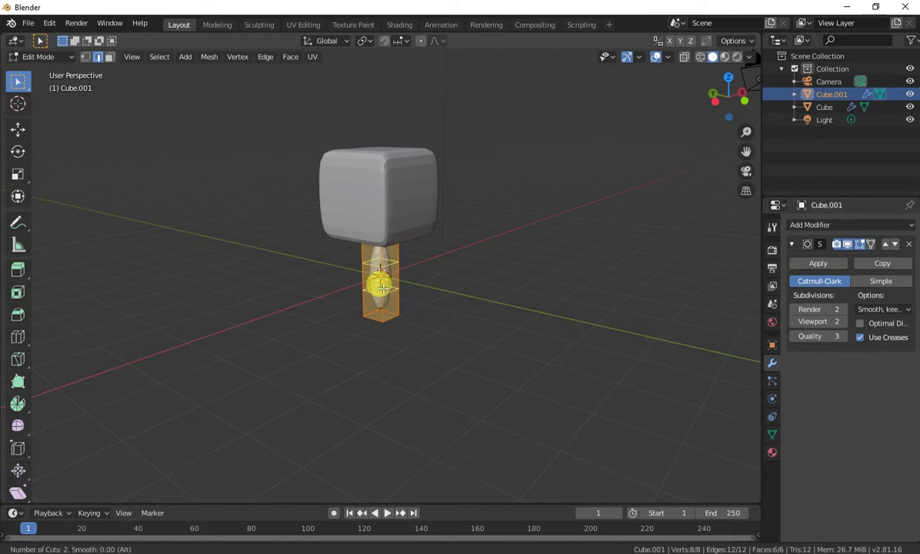
pyautogui.click(382, 286)
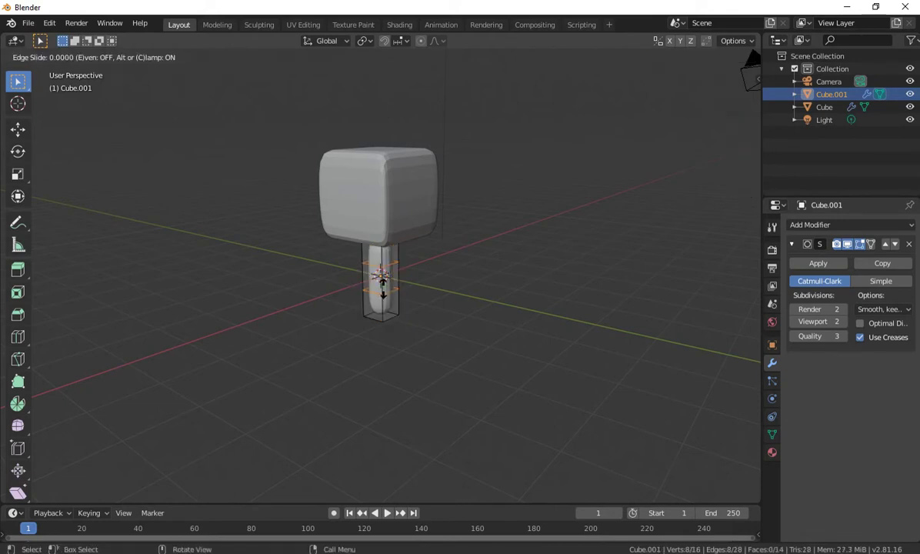
pyautogui.rightClick(382, 283)
pyautogui.press('s')
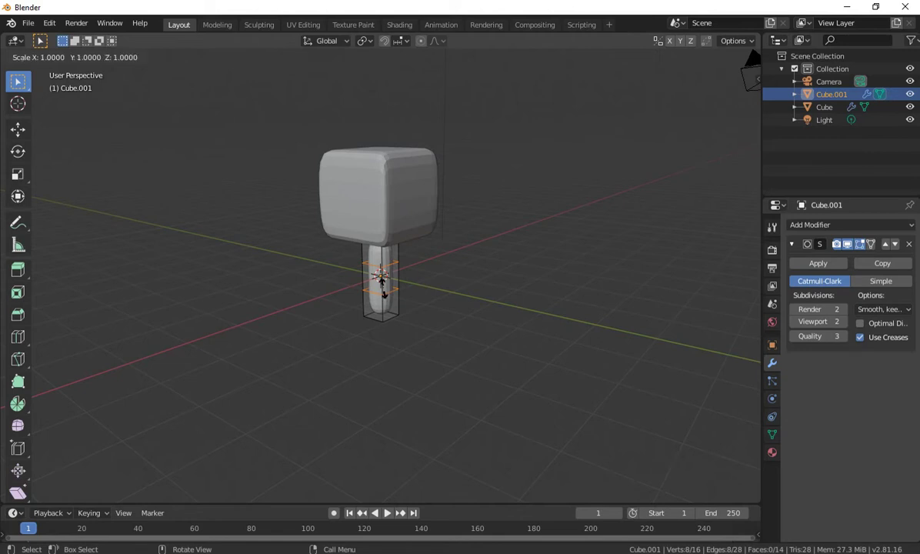
pyautogui.press('z')
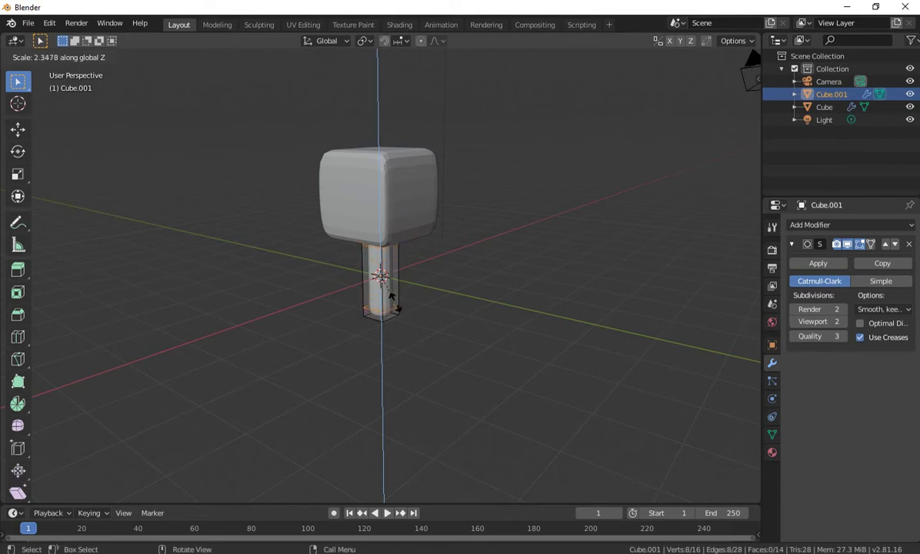
pyautogui.rightClick(391, 297)
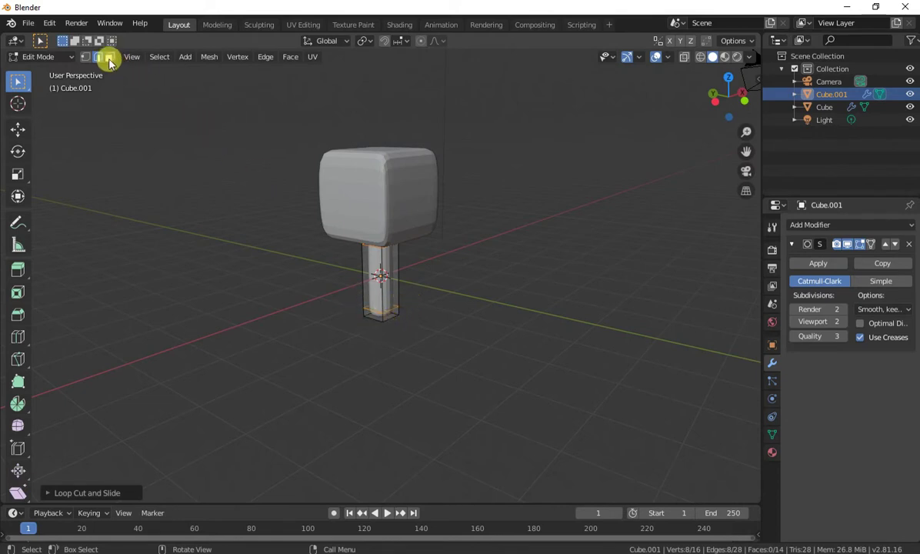
# Select the ring of side faces at the trunk's base in face selection mode and scale it up by about 1.8.
pyautogui.click(110, 60)
pyautogui.press('1')
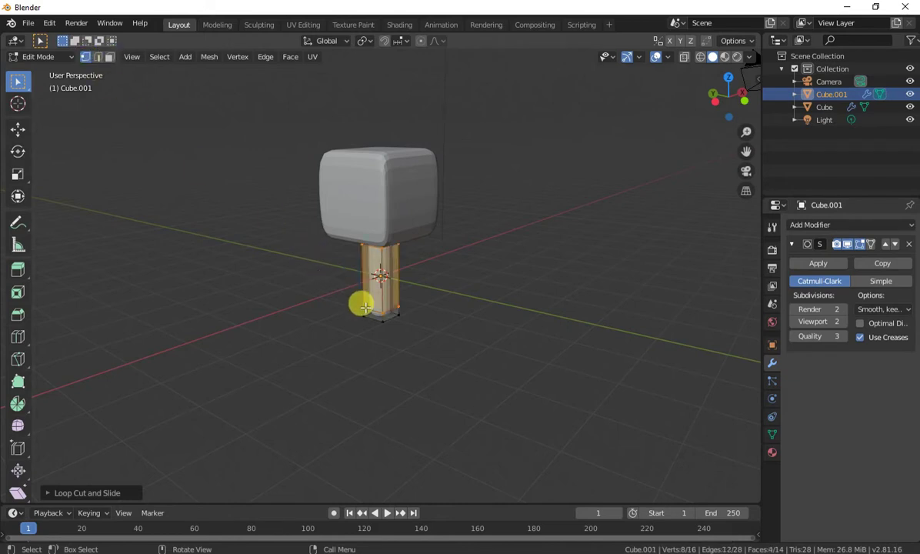
pyautogui.click(99, 60)
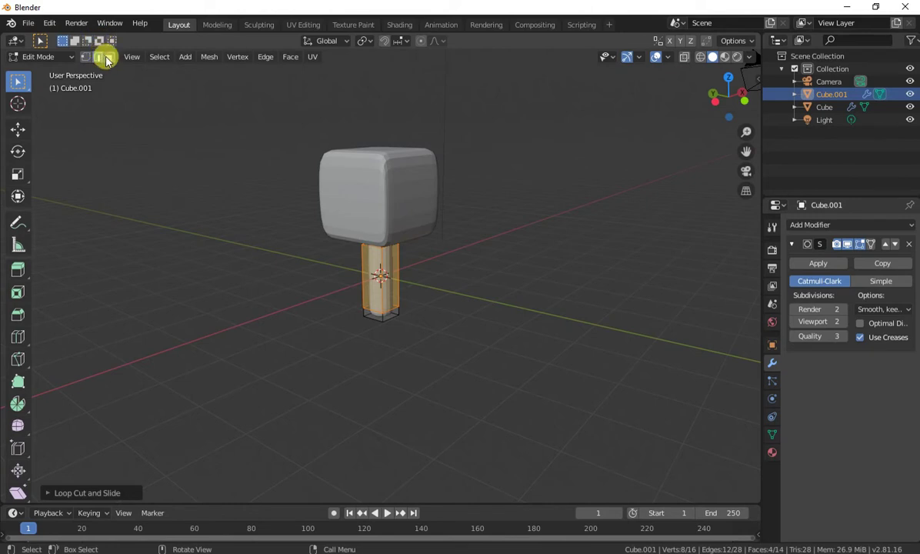
pyautogui.click(109, 59)
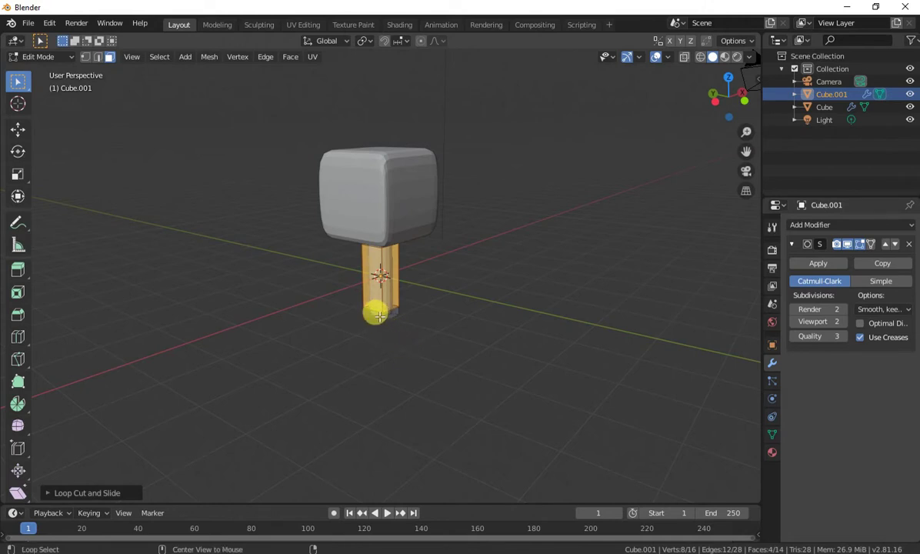
pyautogui.keyDown('alt'); pyautogui.click(382, 316); pyautogui.keyUp('alt')
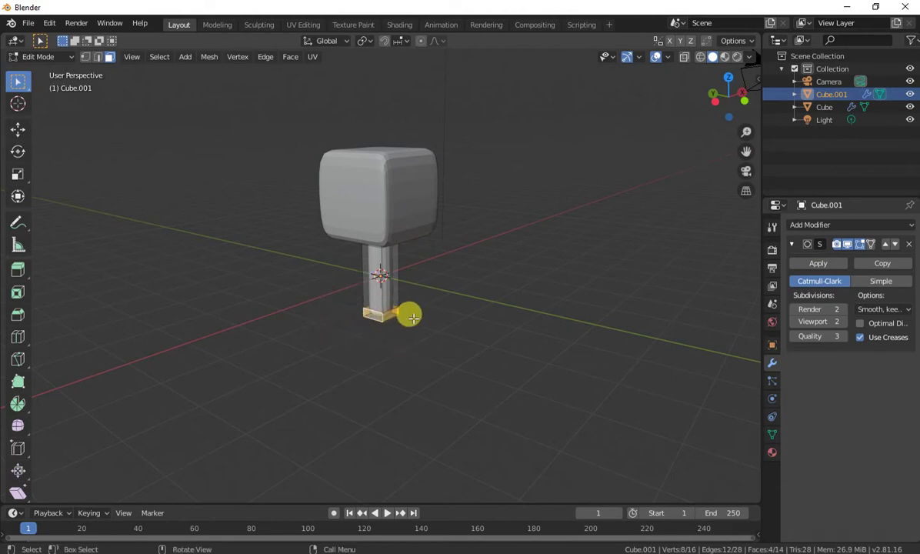
pyautogui.press('s')
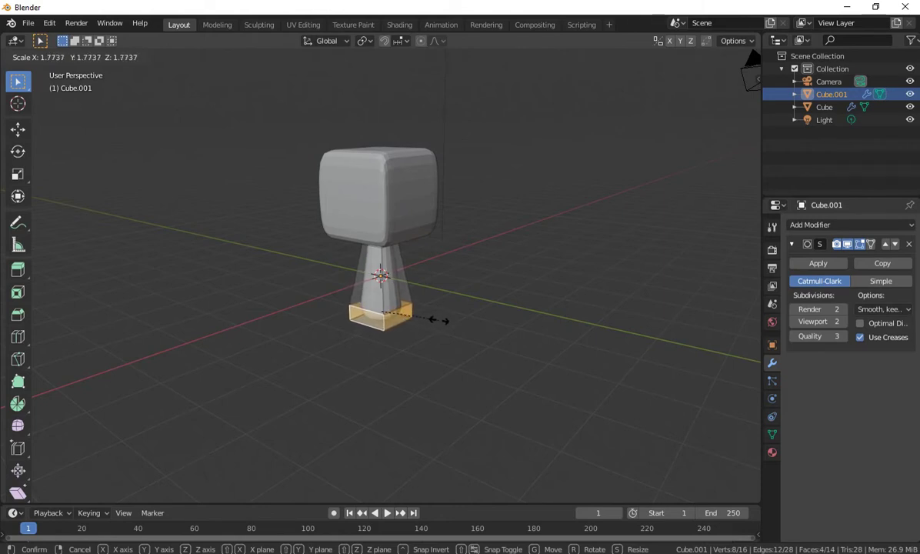
pyautogui.click(440, 319)
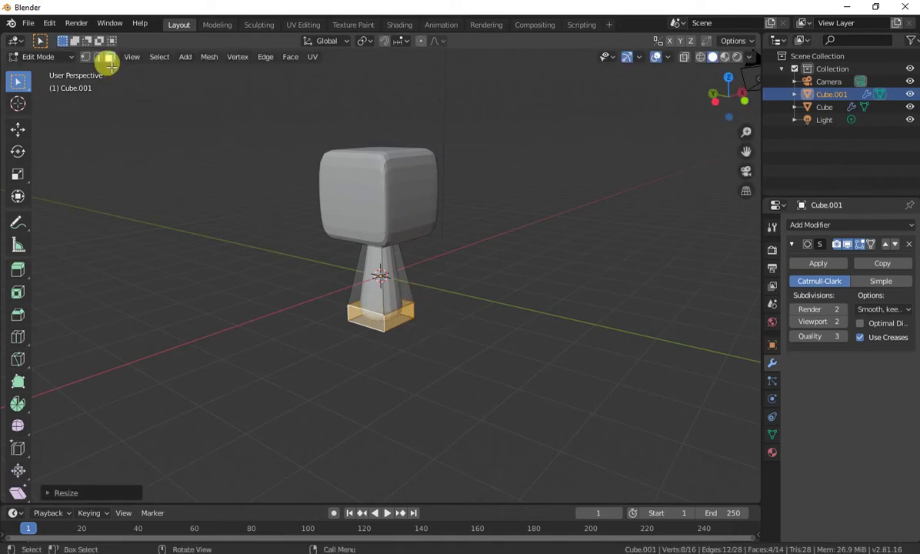
# Select the lower edge loop of the trunk, move it down along Z close to the base, and return to Object Mode.
pyautogui.click(98, 56)
pyautogui.keyDown('alt'); pyautogui.click(393, 311); pyautogui.keyUp('alt')
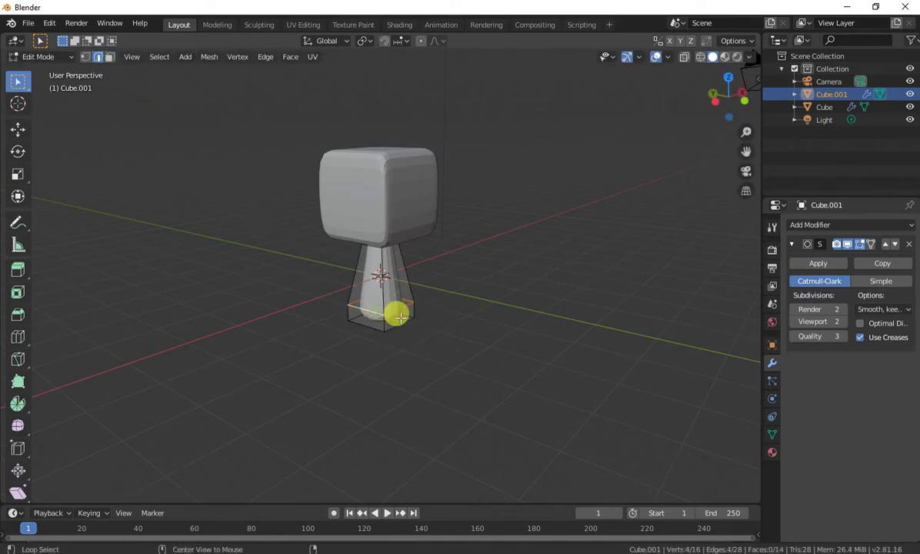
pyautogui.press('g')
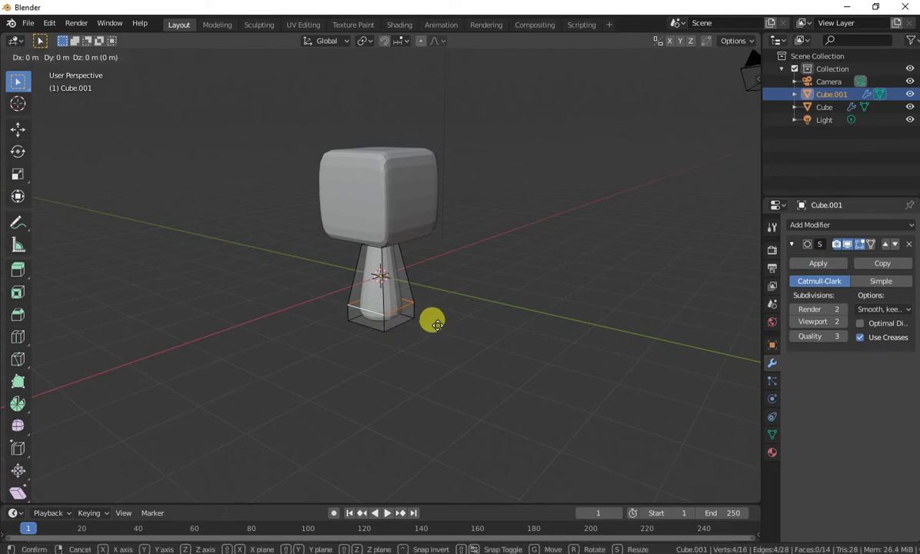
pyautogui.click(437, 324)
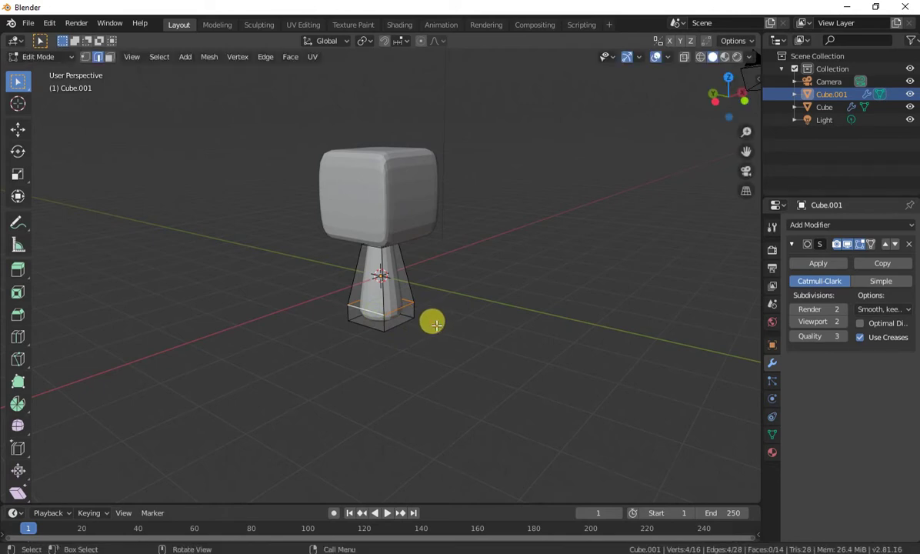
pyautogui.press('g')
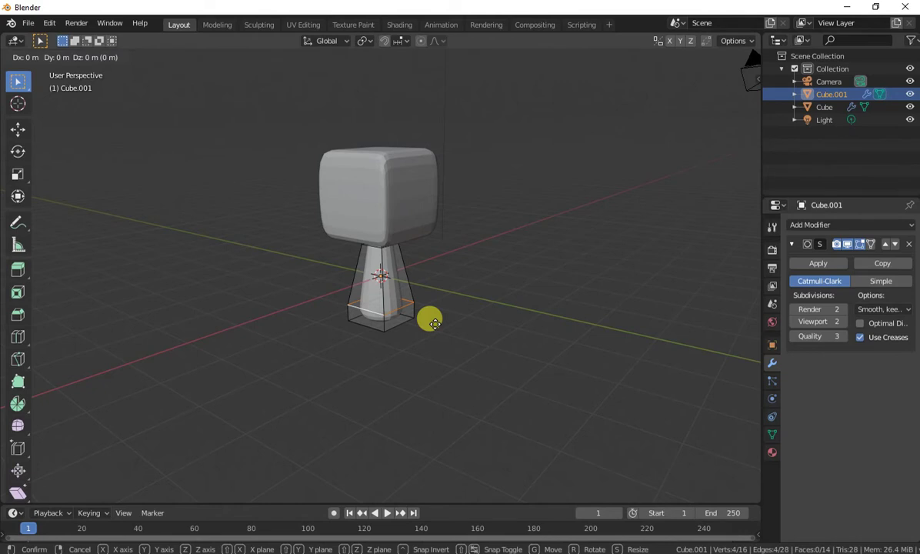
pyautogui.click(434, 324)
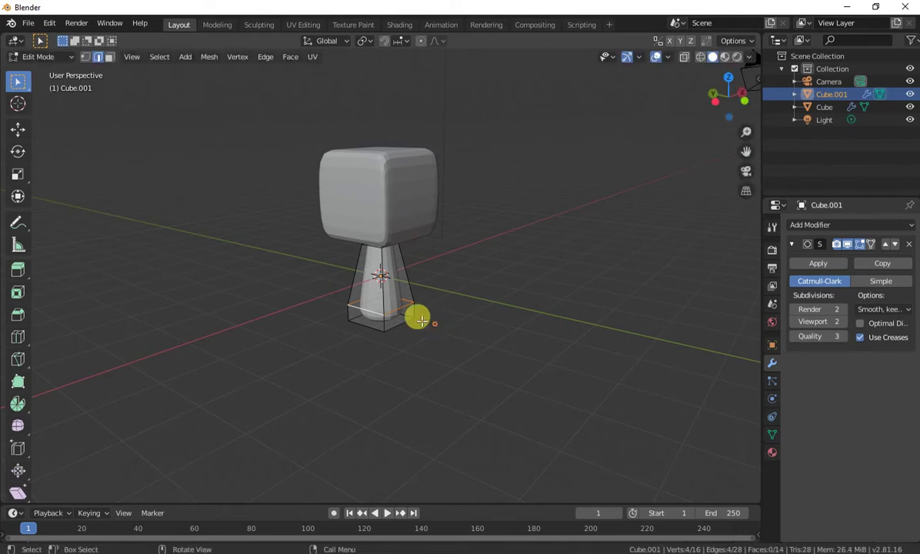
pyautogui.click(18, 130)
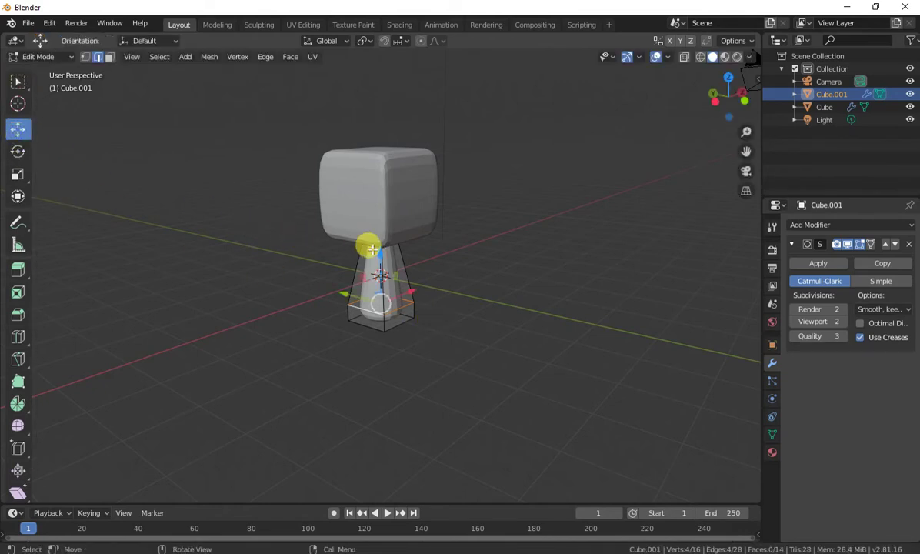
pyautogui.moveTo(371, 246); pyautogui.dragTo(381, 258)
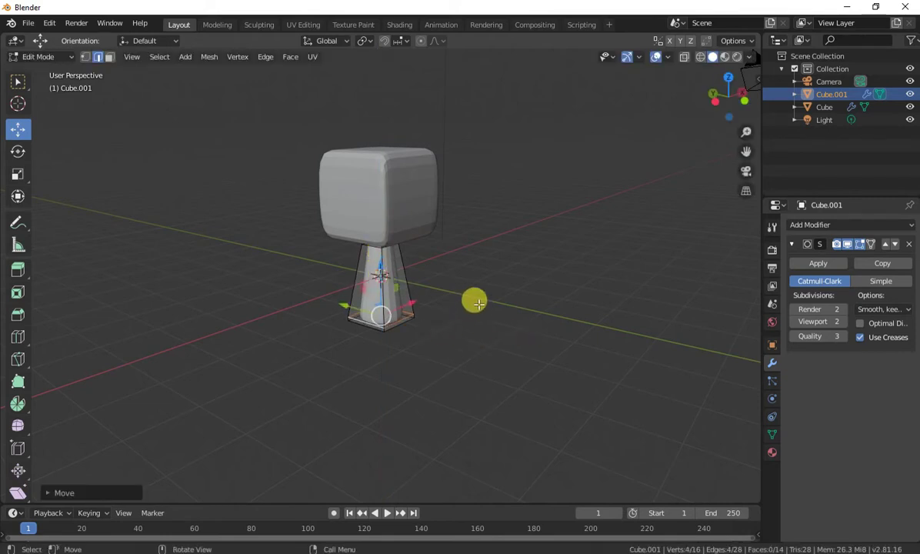
pyautogui.press('Tab')
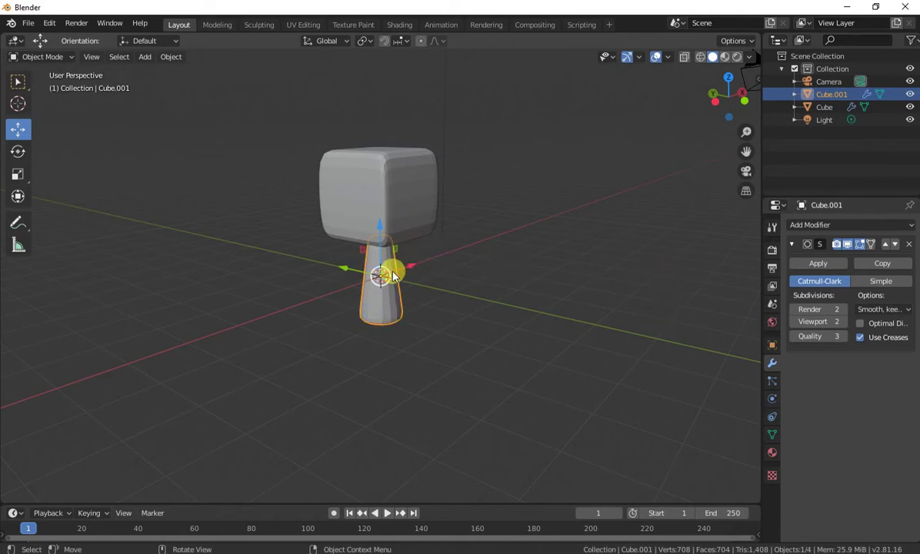
# Set the trunk modifier's viewport subdivisions to 3 and deselect the trunk.
pyautogui.click(845, 326)
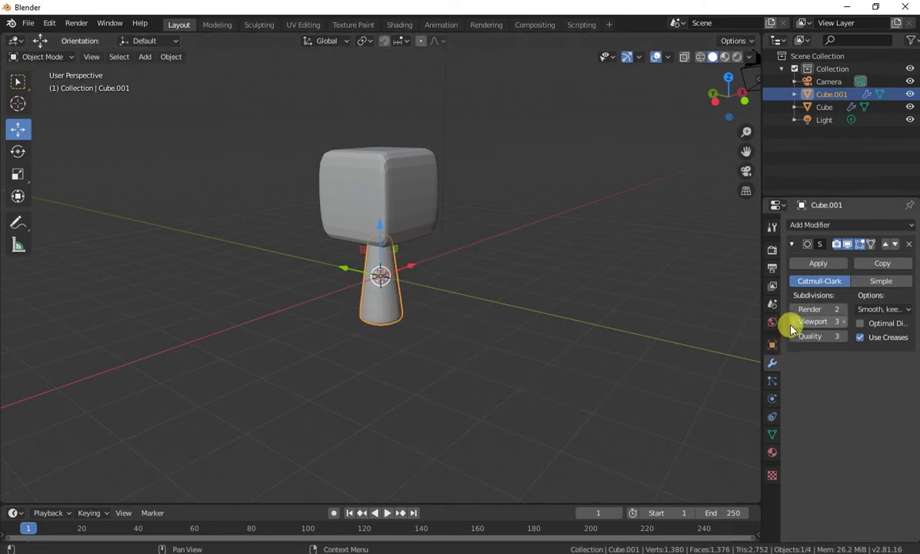
pyautogui.click(441, 342)
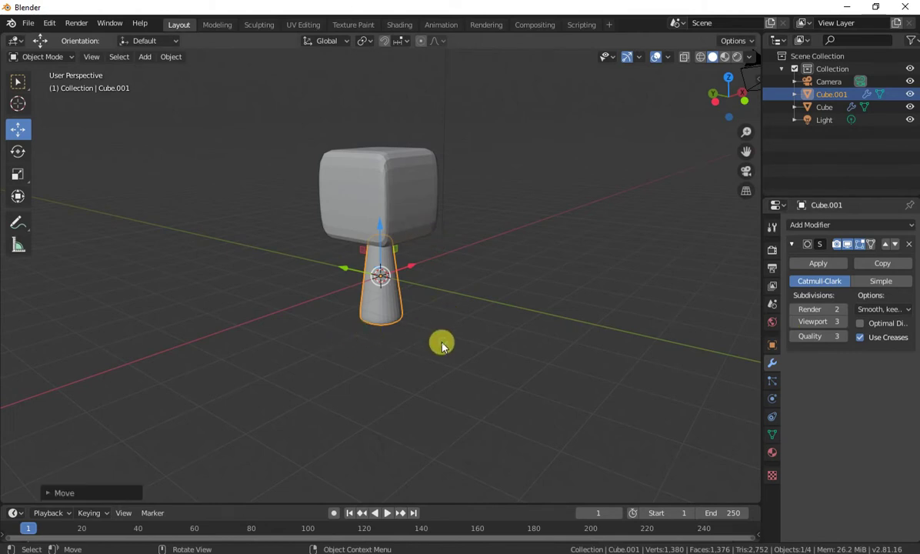
pyautogui.click(448, 345)
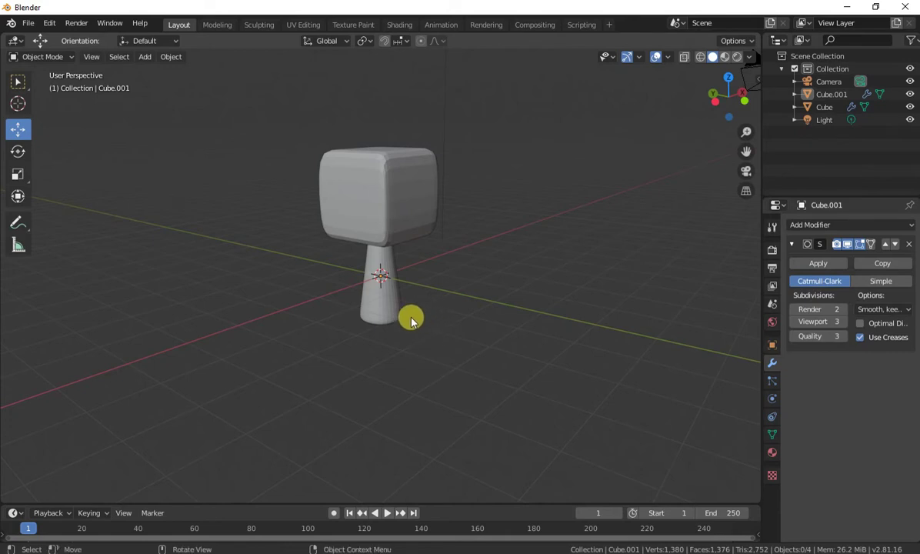
# Add a new cube mesh at the origin, overlapping the trunk.
pyautogui.hotkey('shift', 'a')
pyautogui.moveTo(405, 318)
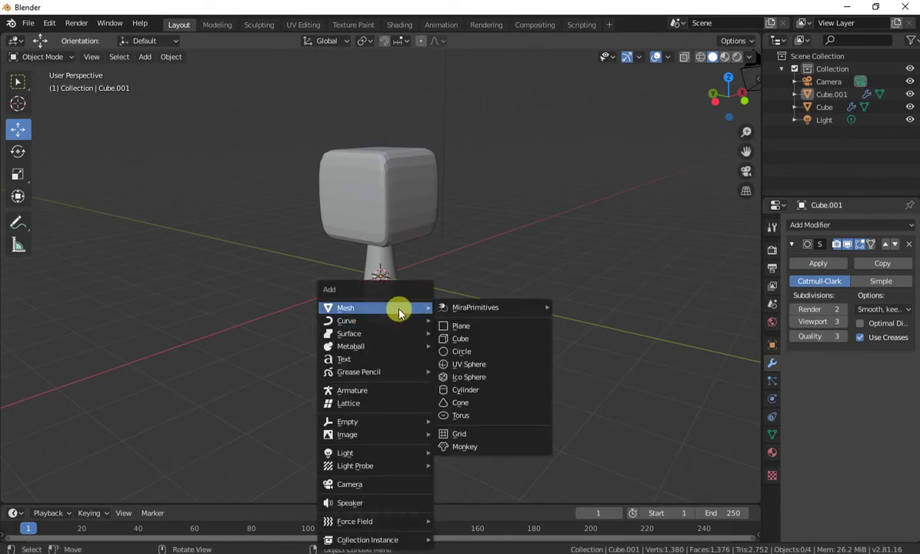
pyautogui.click(468, 335)
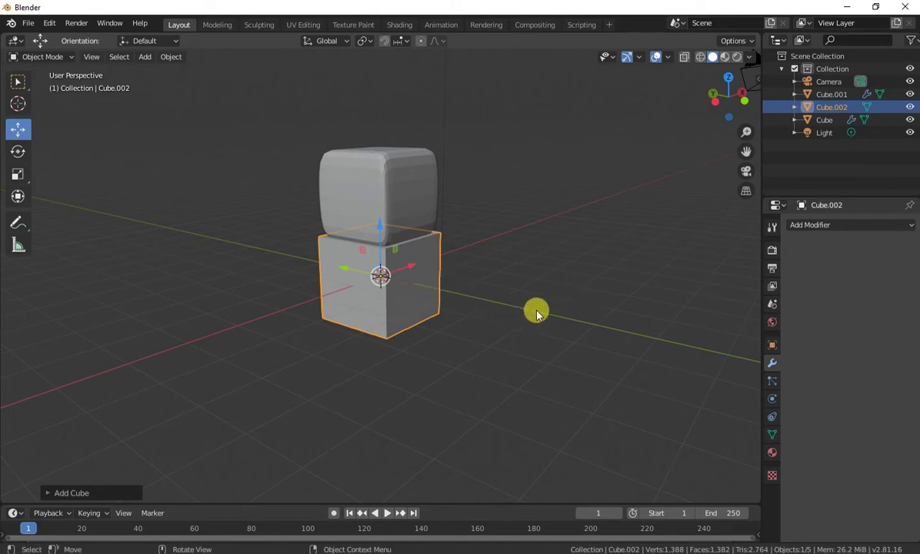
# Scale the new cube down to about one sixth of its size and move it along Y to just beside the trunk.
pyautogui.press('s')
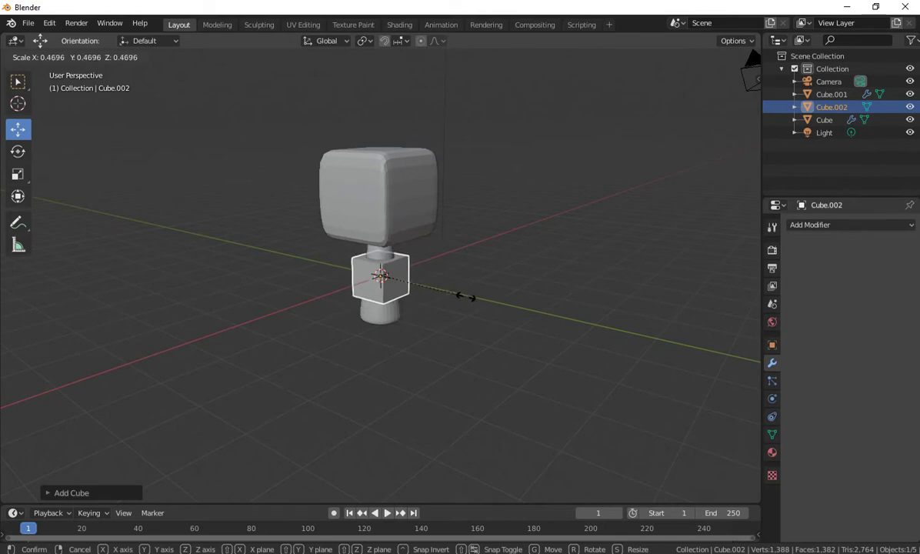
pyautogui.click(413, 287)
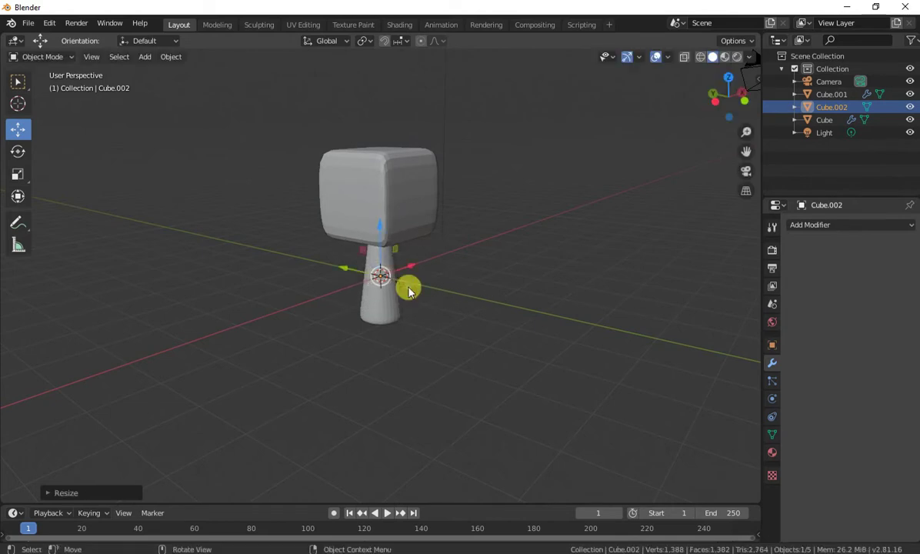
pyautogui.moveTo(345, 267); pyautogui.dragTo(406, 276)
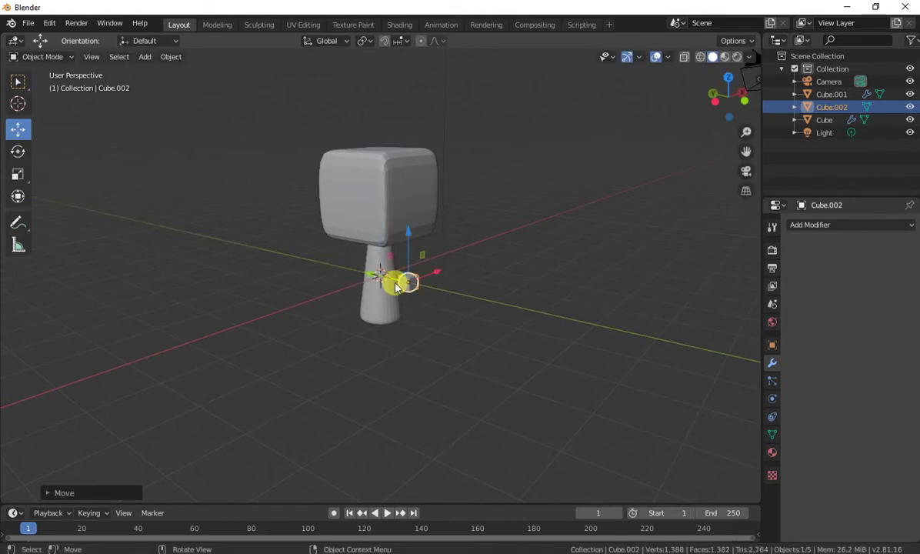
# Stretch the small cube along Z into an upright stem, then scale the whole stem down to make it thinner.
pyautogui.click(18, 174)
pyautogui.moveTo(405, 238); pyautogui.dragTo(402, 87)
pyautogui.moveTo(394, 486); pyautogui.dragTo(394, 485)
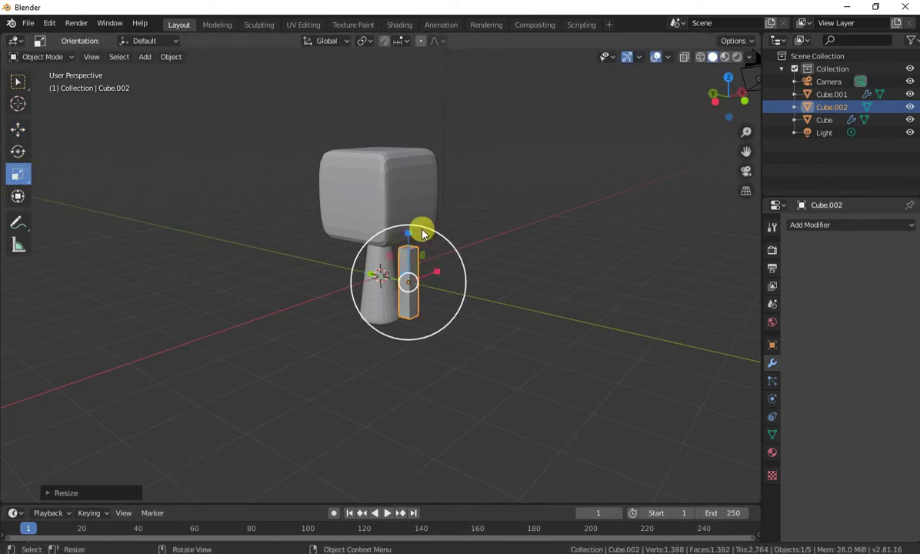
pyautogui.moveTo(408, 283)
pyautogui.mouseDown()
pyautogui.moveTo(419, 277)
pyautogui.moveTo(409, 282)
pyautogui.mouseUp()
pyautogui.moveTo(410, 232); pyautogui.dragTo(407, 198)
# Position the stem beside the trunk along Y and Z so it hangs from the underside of the foliage block.
pyautogui.click(17, 129)
pyautogui.moveTo(427, 247); pyautogui.dragTo(366, 249)
pyautogui.moveTo(365, 248); pyautogui.dragTo(476, 282, button='middle')
pyautogui.moveTo(359, 246)
pyautogui.mouseDown()
pyautogui.moveTo(349, 240)
pyautogui.moveTo(362, 254)
pyautogui.mouseUp()
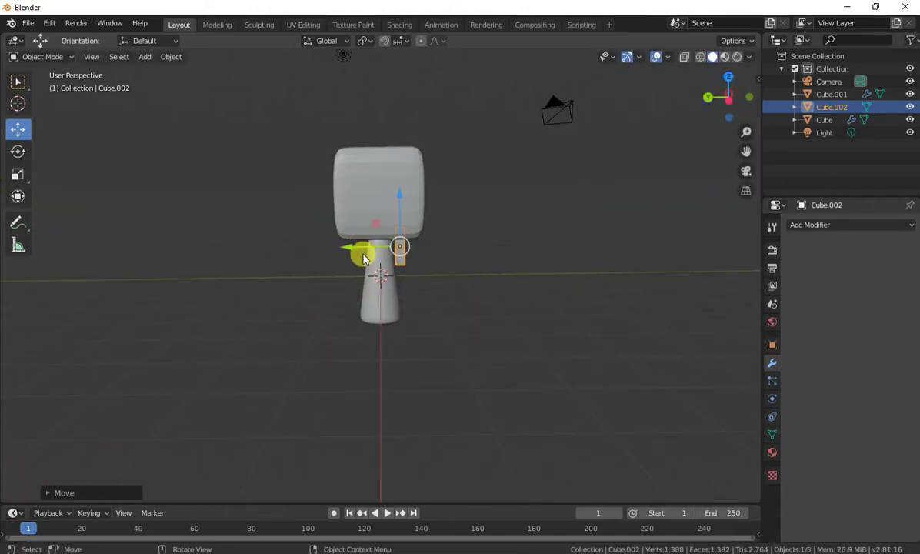
pyautogui.moveTo(361, 255); pyautogui.dragTo(462, 328, button='middle')
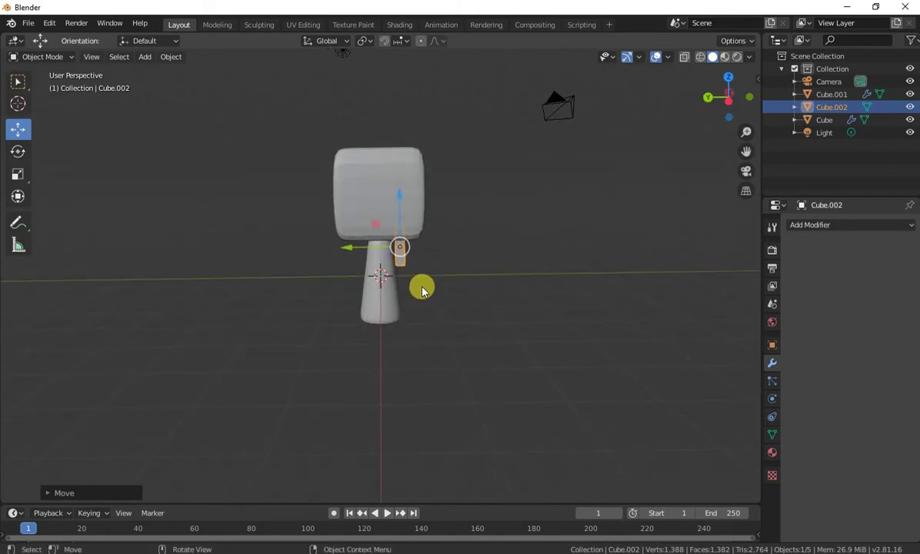
pyautogui.moveTo(355, 249); pyautogui.dragTo(346, 243)
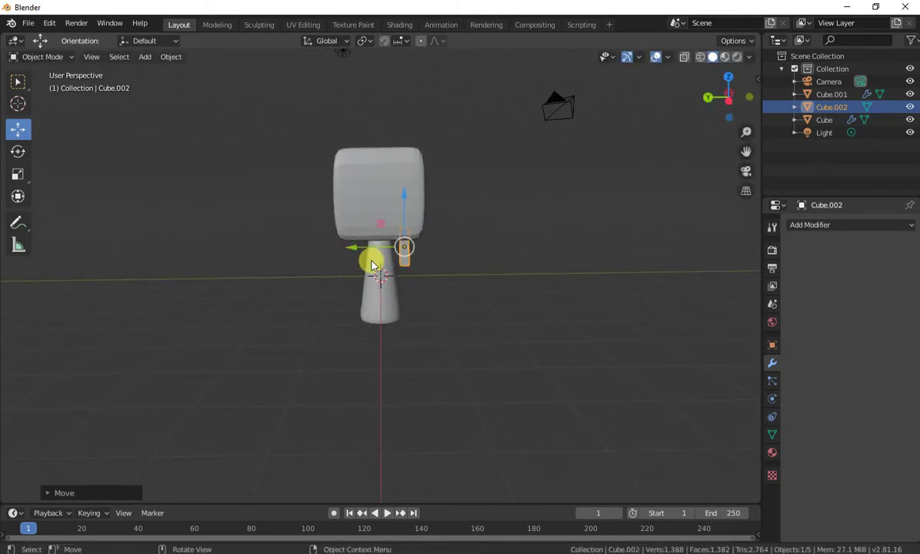
pyautogui.click(496, 287)
pyautogui.moveTo(496, 286); pyautogui.dragTo(404, 263, button='middle')
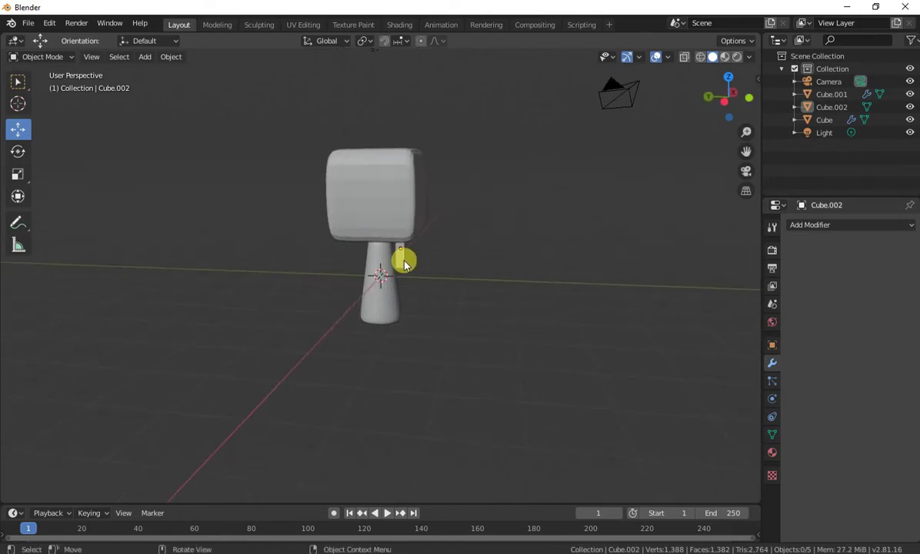
pyautogui.click(405, 260)
pyautogui.moveTo(400, 228)
pyautogui.mouseDown()
pyautogui.moveTo(400, 218)
pyautogui.moveTo(400, 231)
pyautogui.mouseUp()
pyautogui.click(457, 243)
# Apply the subdivision surface modifiers of the foliage block and the trunk.
pyautogui.click(376, 192)
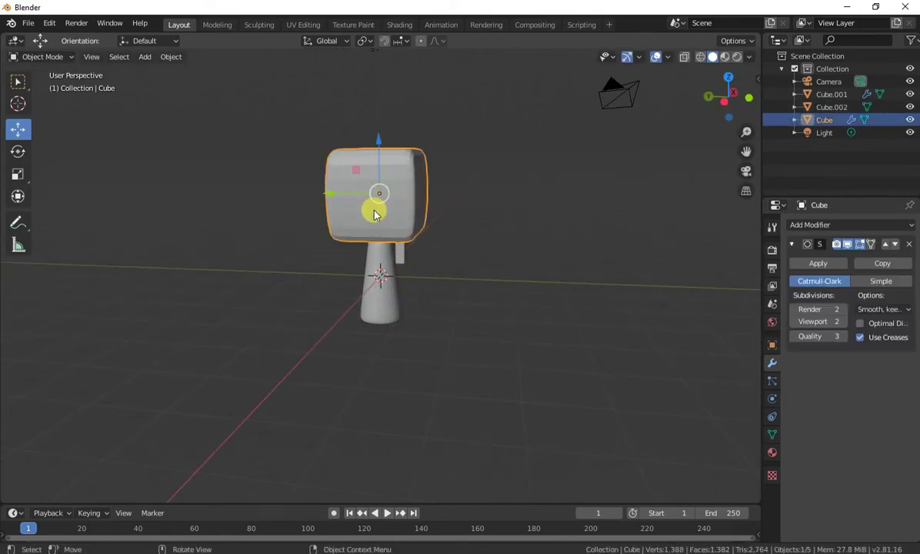
pyautogui.click(814, 266)
pyautogui.click(387, 289)
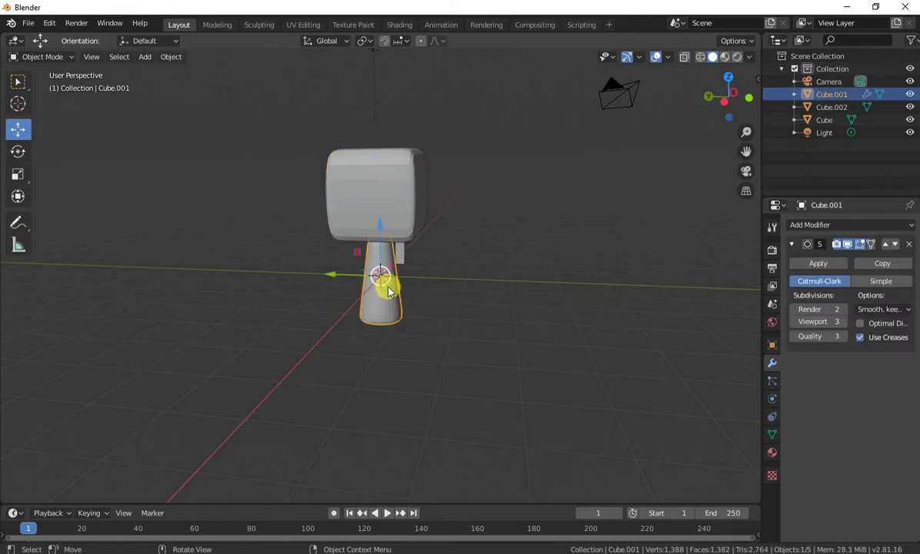
pyautogui.click(815, 263)
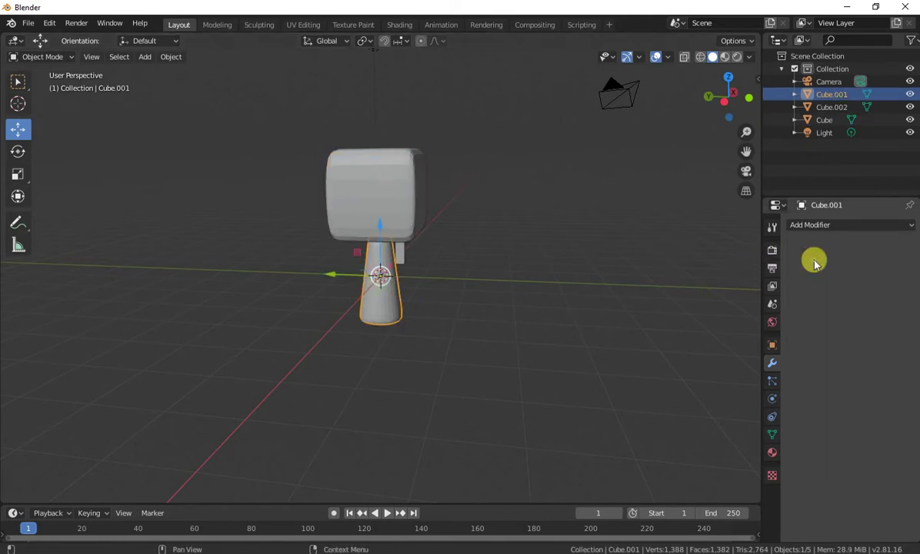
# Duplicate the foliage block in place and move the copy down along Z over the upper part of the trunk.
pyautogui.click(400, 251)
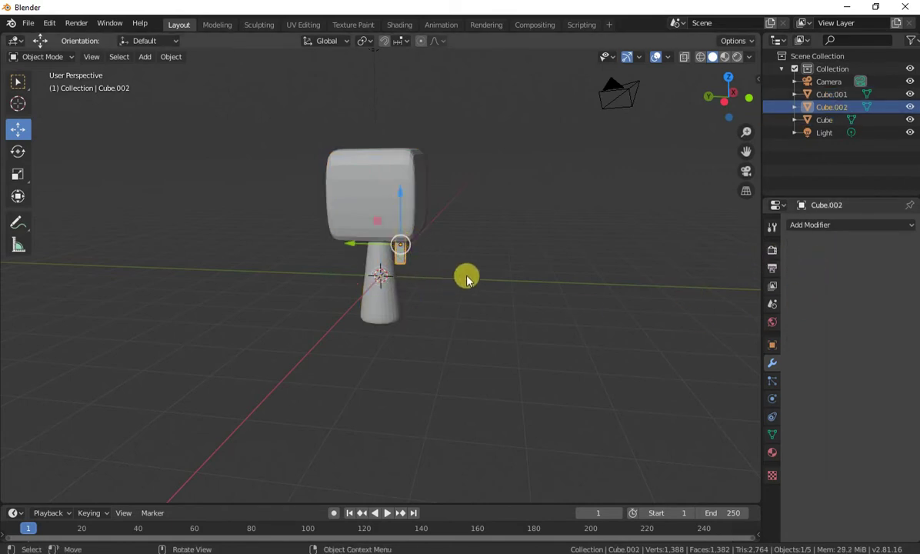
pyautogui.moveTo(467, 279); pyautogui.dragTo(445, 267, button='middle')
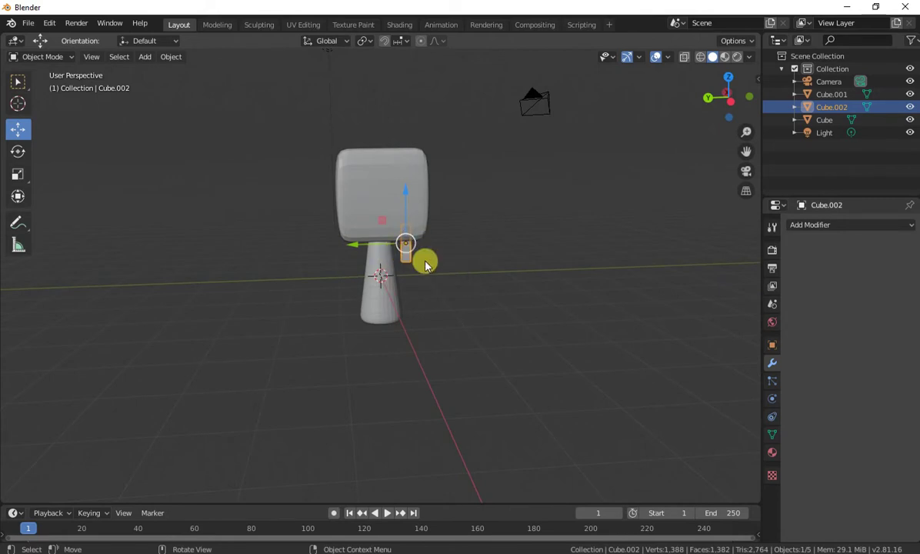
pyautogui.click(373, 196)
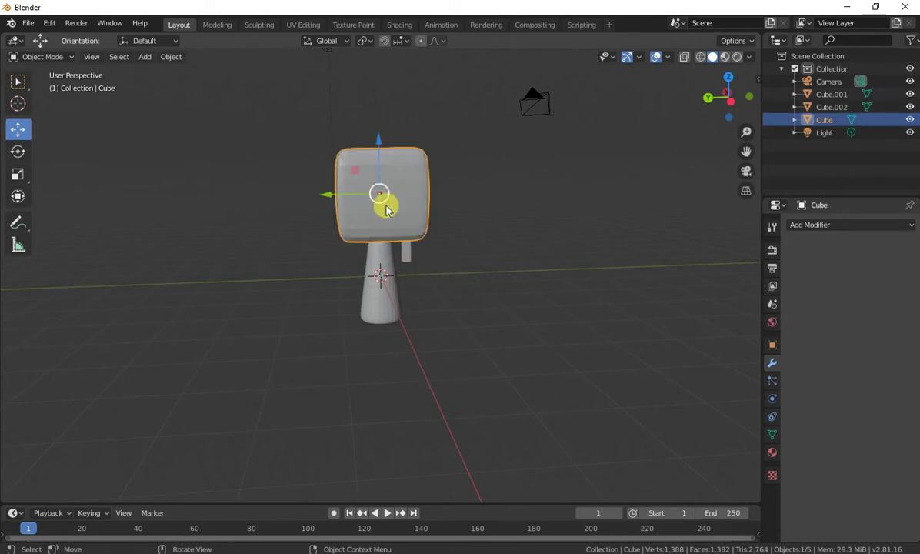
pyautogui.moveTo(416, 214)
pyautogui.mouseDown(button='middle')
pyautogui.moveTo(420, 234)
pyautogui.moveTo(421, 226)
pyautogui.mouseUp(button='middle')
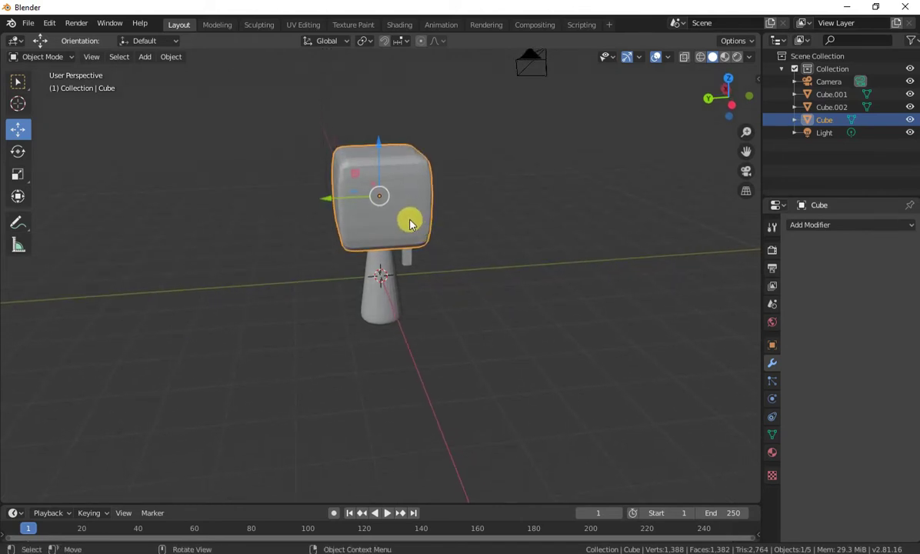
pyautogui.press('shift')
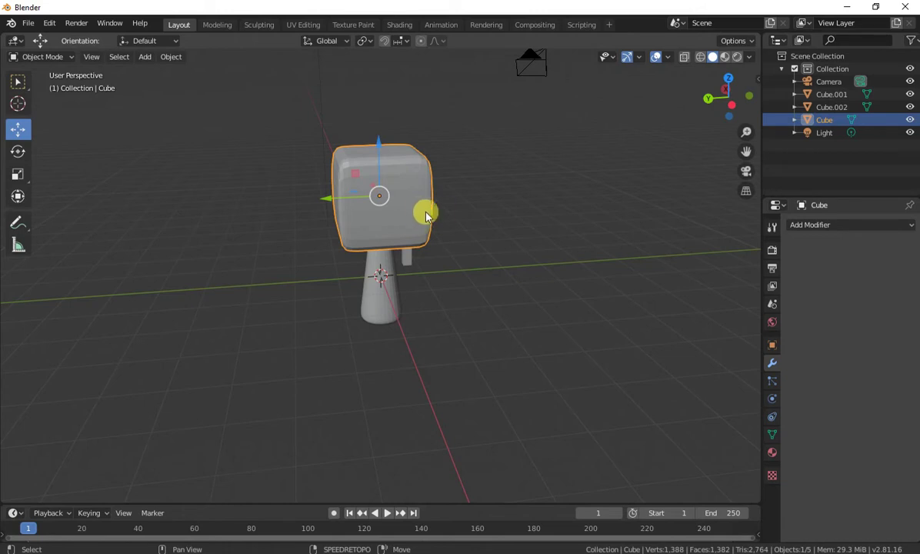
pyautogui.hotkey('shift', 's')
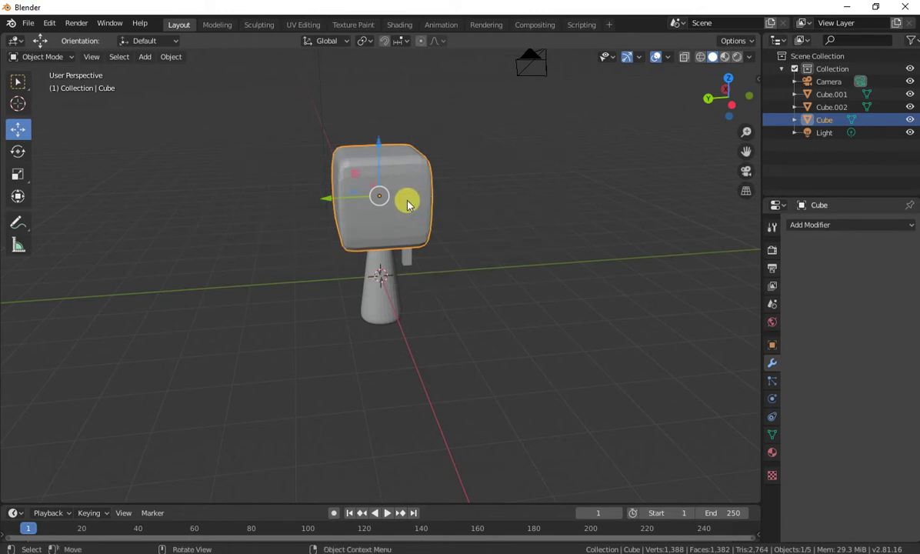
pyautogui.press('shift')
pyautogui.hotkey('shift', 'd')
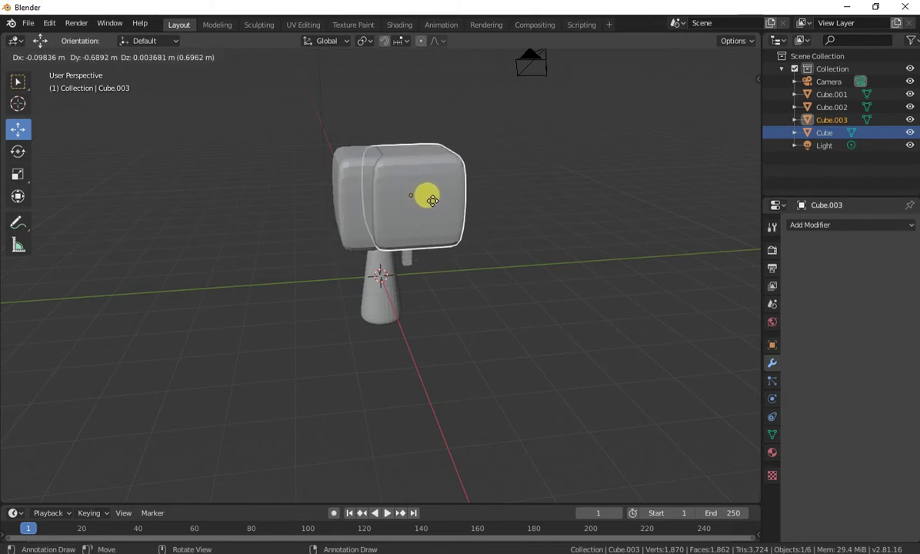
pyautogui.rightClick(419, 197)
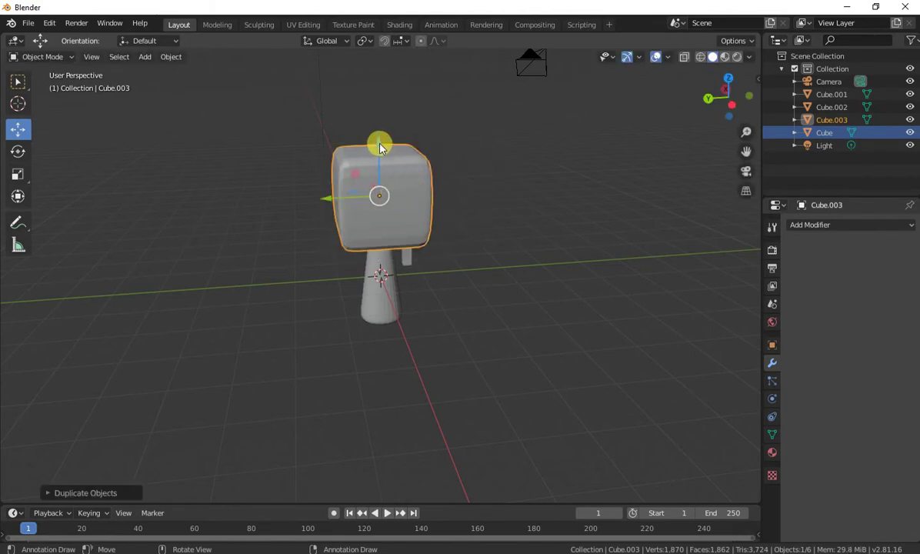
pyautogui.moveTo(379, 143); pyautogui.dragTo(378, 165)
pyautogui.click(382, 184)
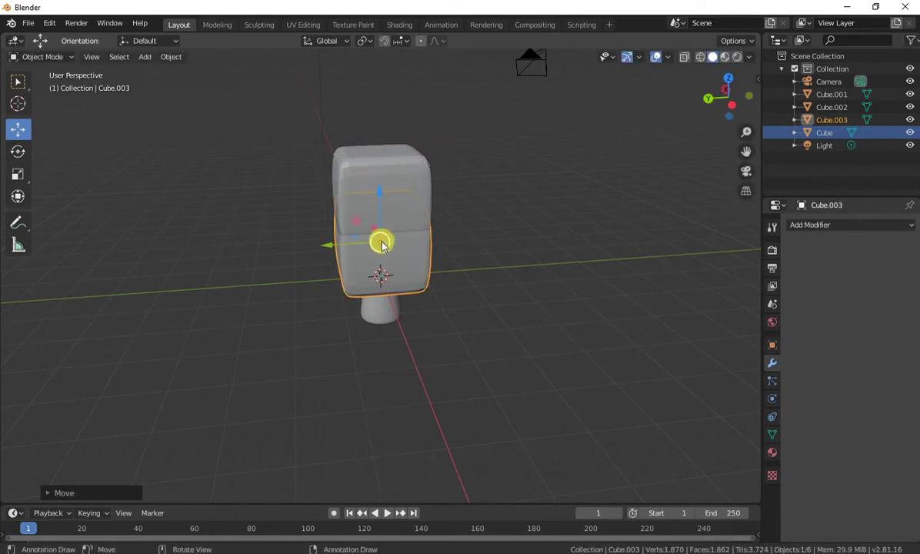
# Scale the foliage copy down to a small apple block and move it along Y and Z to the stem's lower end.
pyautogui.click(18, 174)
pyautogui.moveTo(381, 245)
pyautogui.mouseDown()
pyautogui.moveTo(377, 254)
pyautogui.moveTo(380, 242)
pyautogui.mouseUp()
pyautogui.click(16, 129)
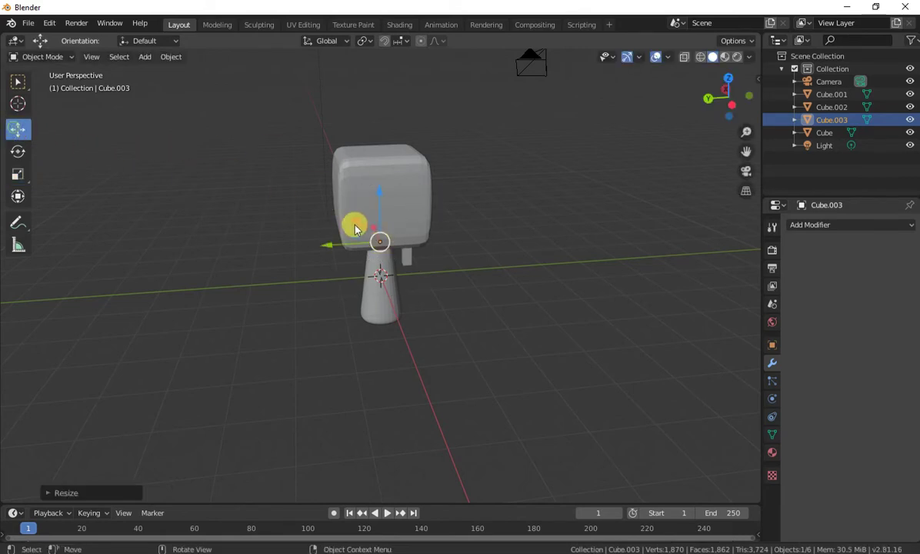
pyautogui.moveTo(323, 244); pyautogui.dragTo(366, 243)
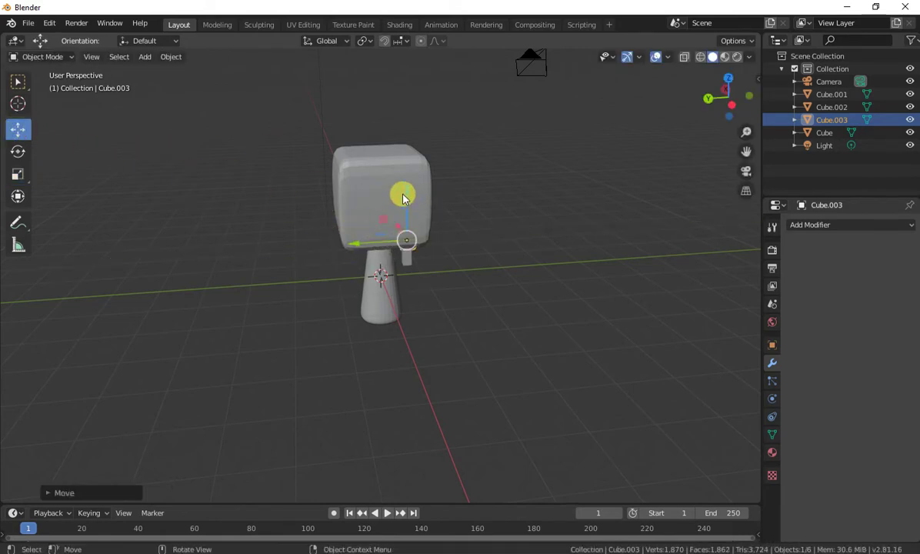
pyautogui.moveTo(403, 194); pyautogui.dragTo(406, 218)
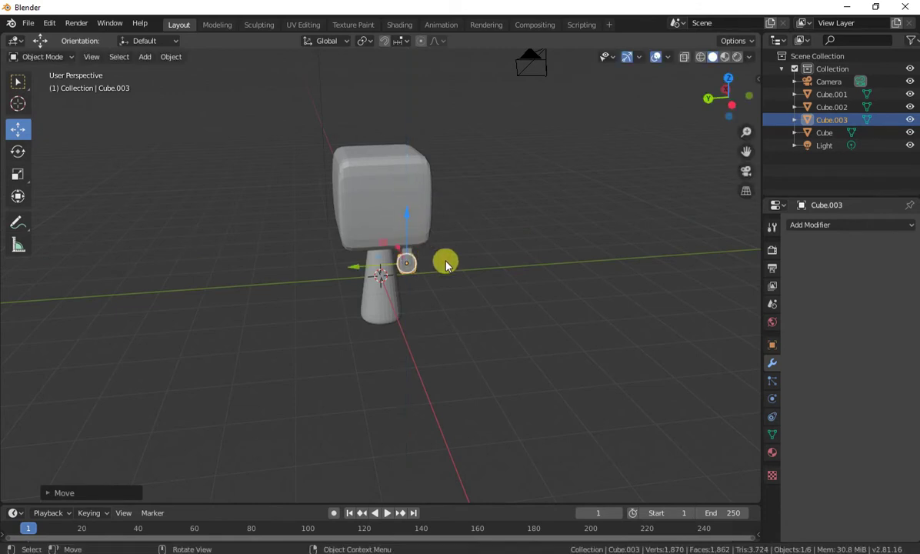
# Shift the apple block horizontally to line it up with the stem, checking the alignment from several sides.
pyautogui.rightClick(486, 261)
pyautogui.click(481, 261)
pyautogui.moveTo(460, 293); pyautogui.dragTo(530, 290, button='middle')
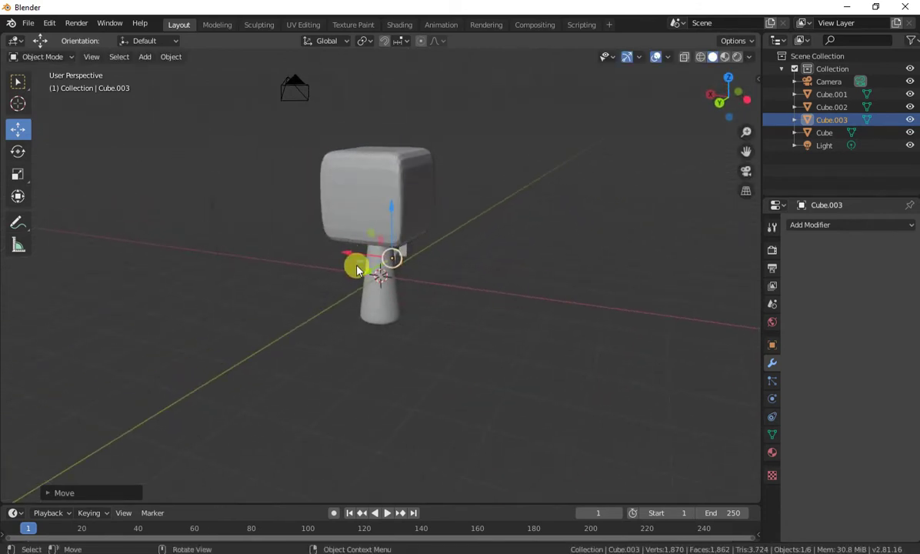
pyautogui.moveTo(353, 262)
pyautogui.mouseDown()
pyautogui.moveTo(344, 248)
pyautogui.moveTo(355, 248)
pyautogui.mouseUp()
pyautogui.moveTo(536, 288); pyautogui.dragTo(426, 301, button='middle')
pyautogui.moveTo(353, 269); pyautogui.dragTo(350, 269)
pyautogui.moveTo(350, 270); pyautogui.dragTo(401, 262, button='middle')
pyautogui.moveTo(411, 261); pyautogui.dragTo(391, 273)
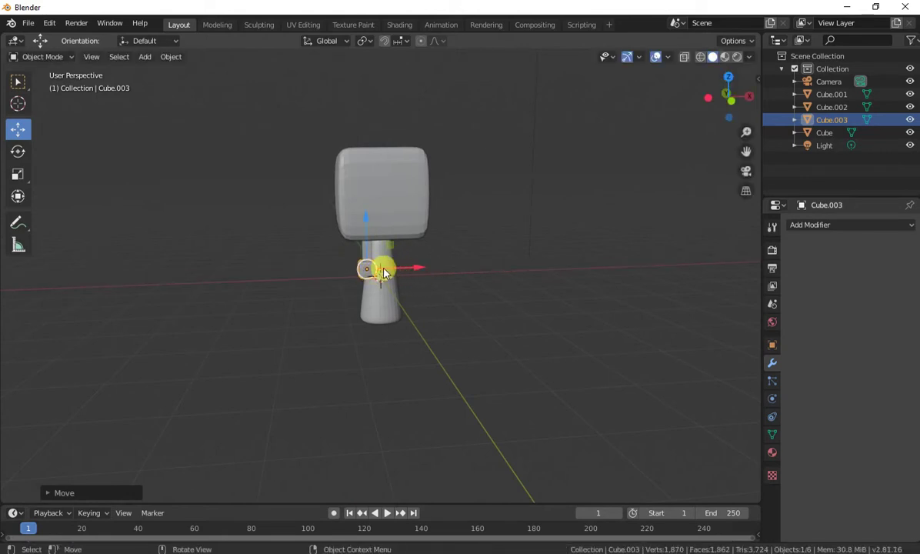
# Undo the last trial shift of the apple block, fine-tune its position along X beneath the stem, and deselect it.
pyautogui.moveTo(415, 267)
pyautogui.mouseDown()
pyautogui.moveTo(421, 263)
pyautogui.moveTo(399, 264)
pyautogui.moveTo(417, 270)
pyautogui.mouseUp()
pyautogui.hotkey('ctrl', 'z')
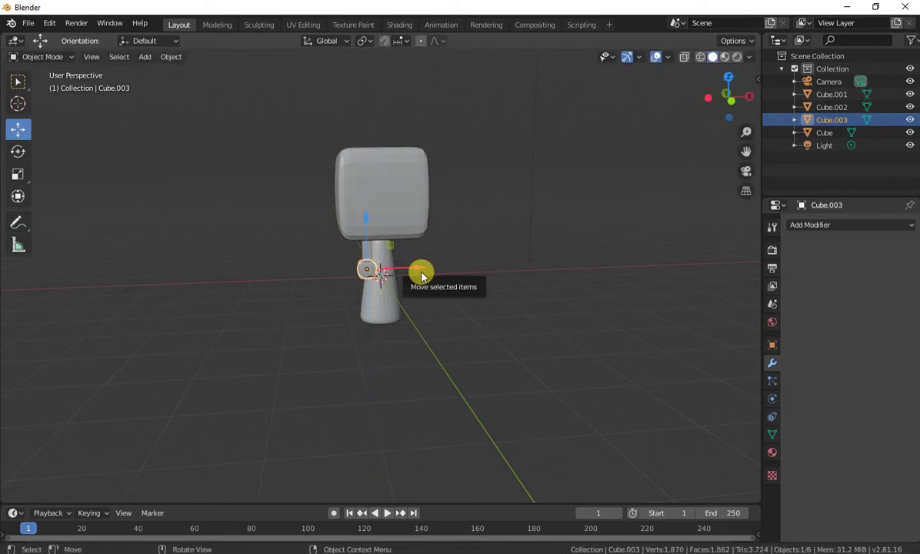
pyautogui.moveTo(450, 251); pyautogui.dragTo(427, 269, button='middle')
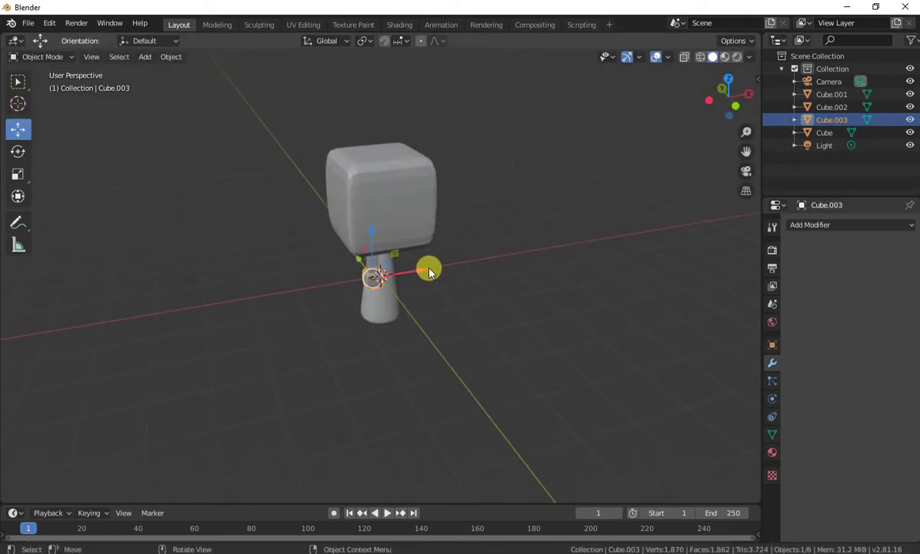
pyautogui.moveTo(420, 270); pyautogui.dragTo(651, 339)
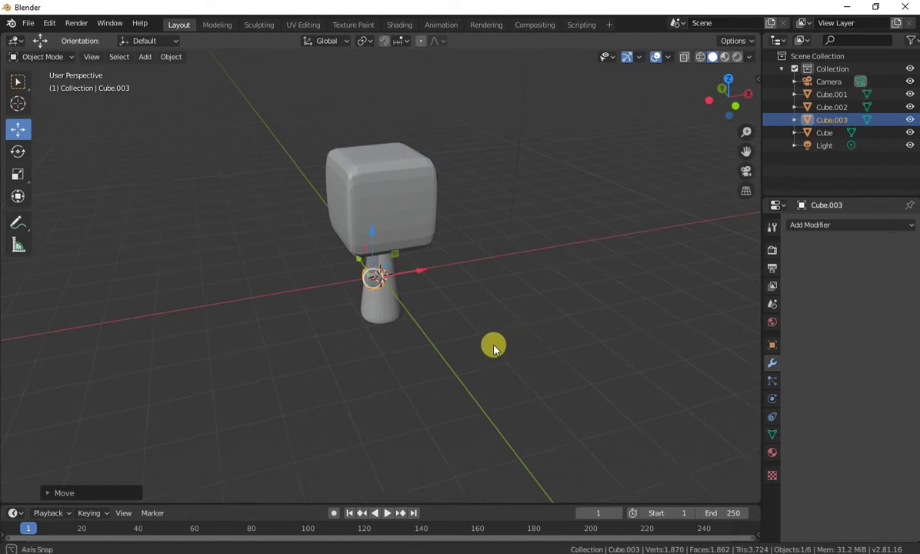
pyautogui.moveTo(493, 345); pyautogui.dragTo(594, 322, button='middle')
pyautogui.click(485, 257)
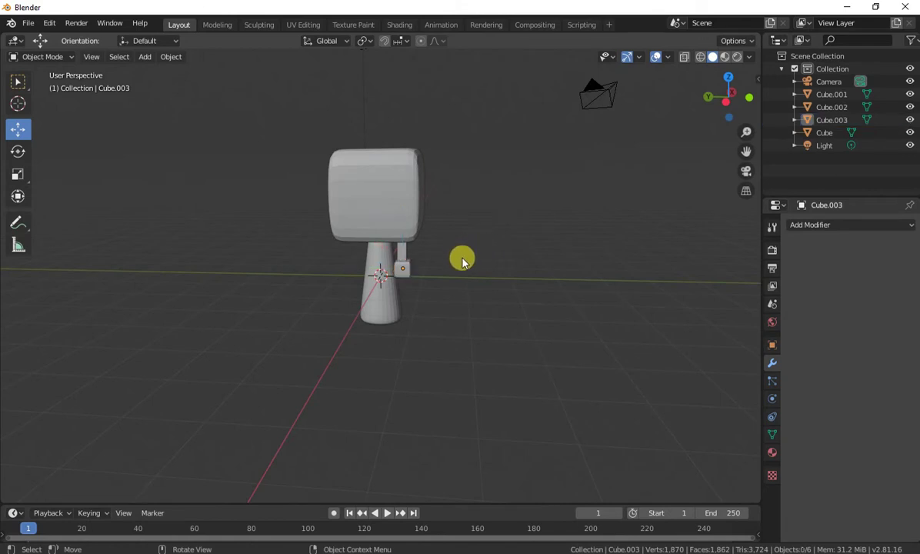
# Select the trunk, foliage, stem and apple one by one to check each for remaining modifiers.
pyautogui.click(371, 260)
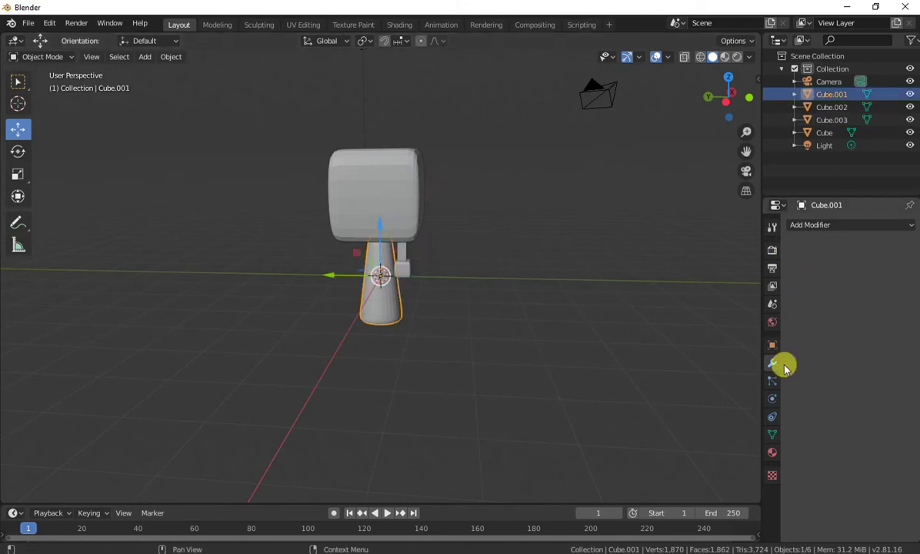
pyautogui.click(373, 216)
pyautogui.click(402, 258)
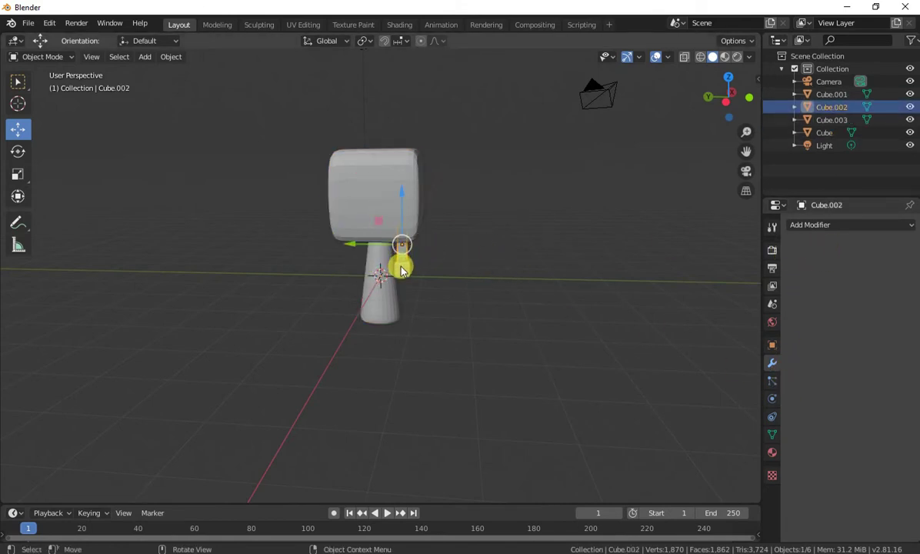
pyautogui.click(402, 262)
pyautogui.moveTo(398, 301); pyautogui.dragTo(392, 306)
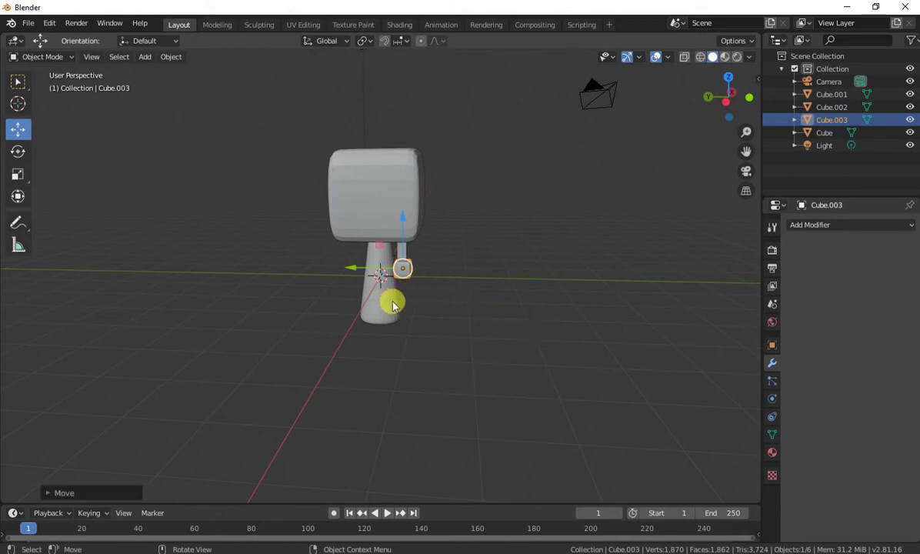
# Select the trunk, apple, stem and foliage, and join them into one object with the foliage as the active object.
pyautogui.click(383, 293)
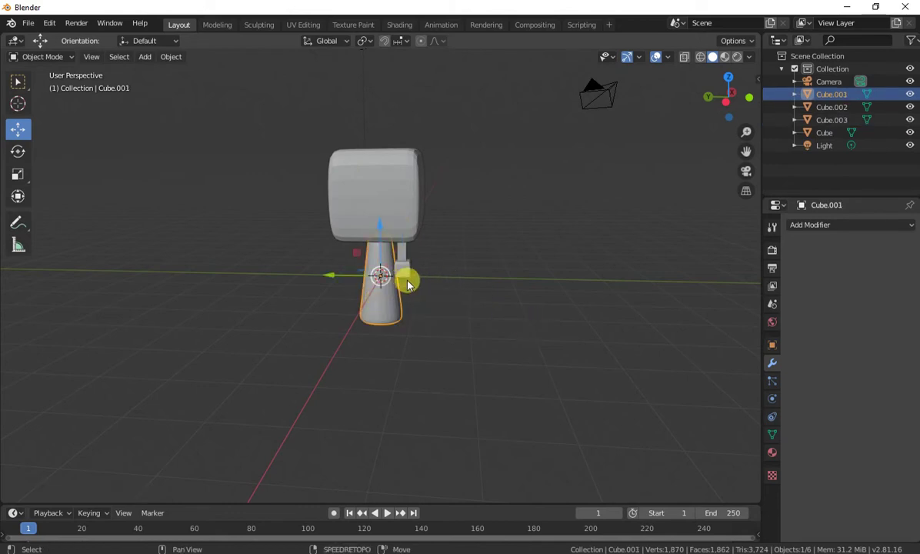
pyautogui.keyDown('shift'); pyautogui.click(410, 278); pyautogui.keyUp('shift')
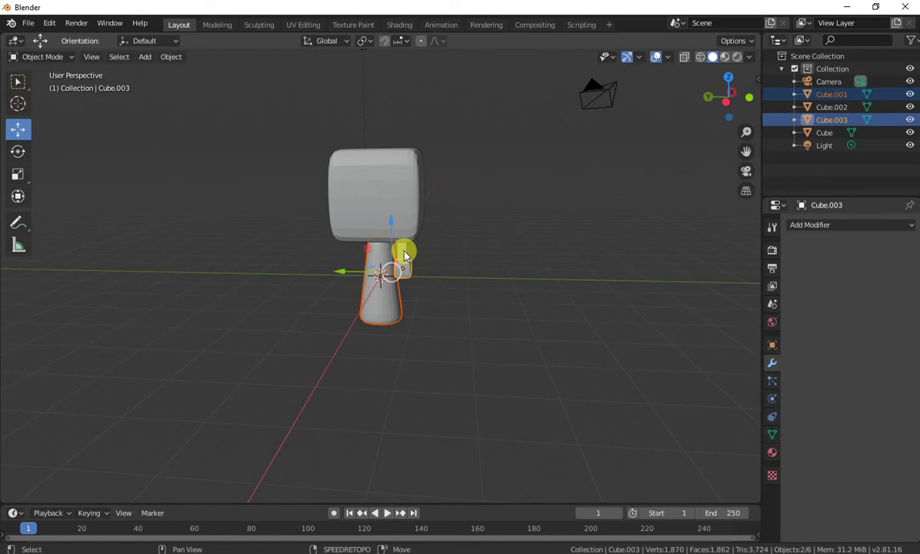
pyautogui.keyDown('shift'); pyautogui.click(404, 256); pyautogui.keyUp('shift')
pyautogui.keyDown('shift'); pyautogui.click(390, 194); pyautogui.keyUp('shift')
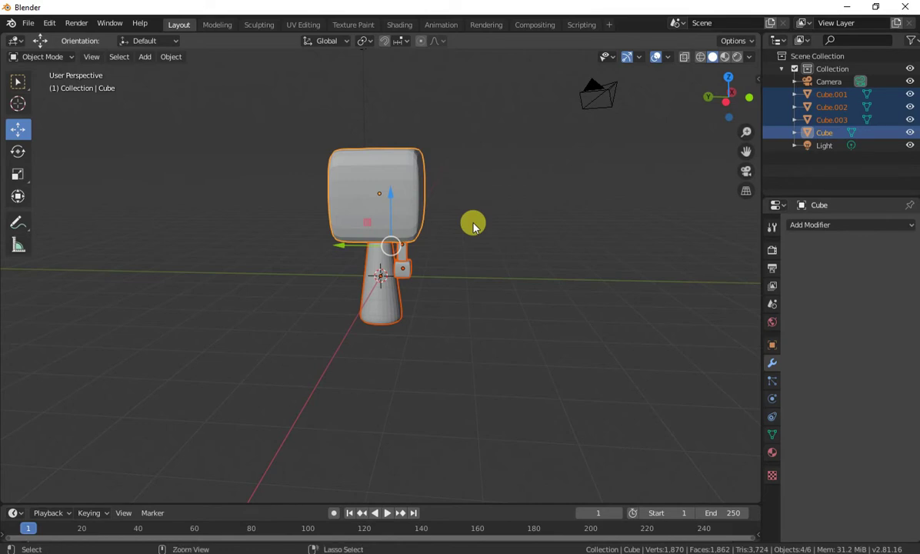
pyautogui.hotkey('ctrl', 'j')
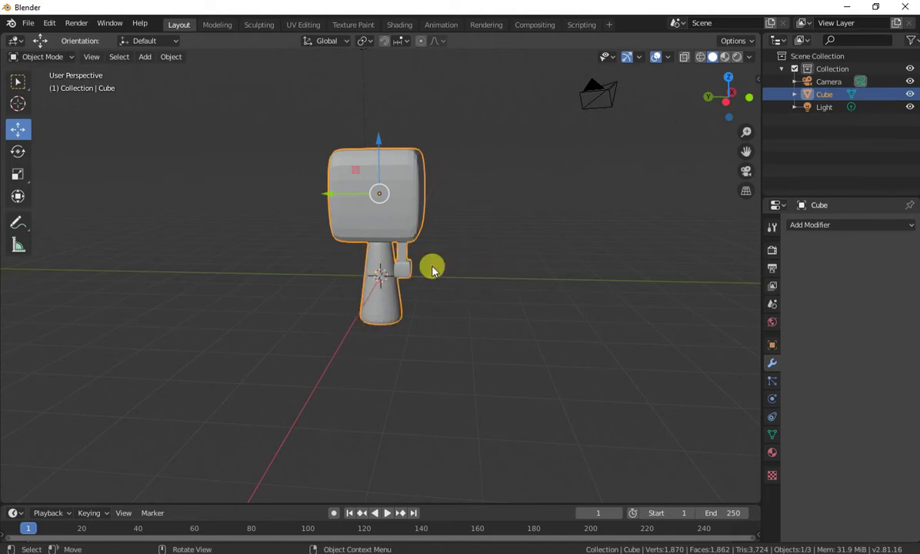
# In the left orthographic view, raise the joined tree along Z until the trunk's base rests on the ground line.
pyautogui.moveTo(432, 270)
pyautogui.mouseDown(button='middle')
pyautogui.moveTo(447, 277)
pyautogui.moveTo(349, 273)
pyautogui.moveTo(545, 260)
pyautogui.moveTo(530, 288)
pyautogui.moveTo(441, 289)
pyautogui.moveTo(515, 275)
pyautogui.moveTo(387, 278)
pyautogui.moveTo(463, 305)
pyautogui.moveTo(485, 293)
pyautogui.moveTo(460, 306)
pyautogui.moveTo(444, 283)
pyautogui.mouseUp(button='middle')
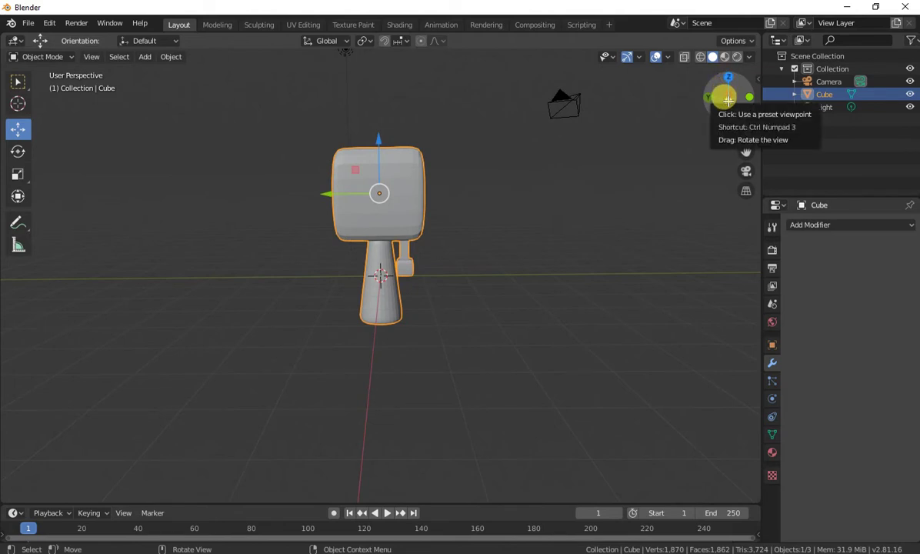
pyautogui.click(728, 98)
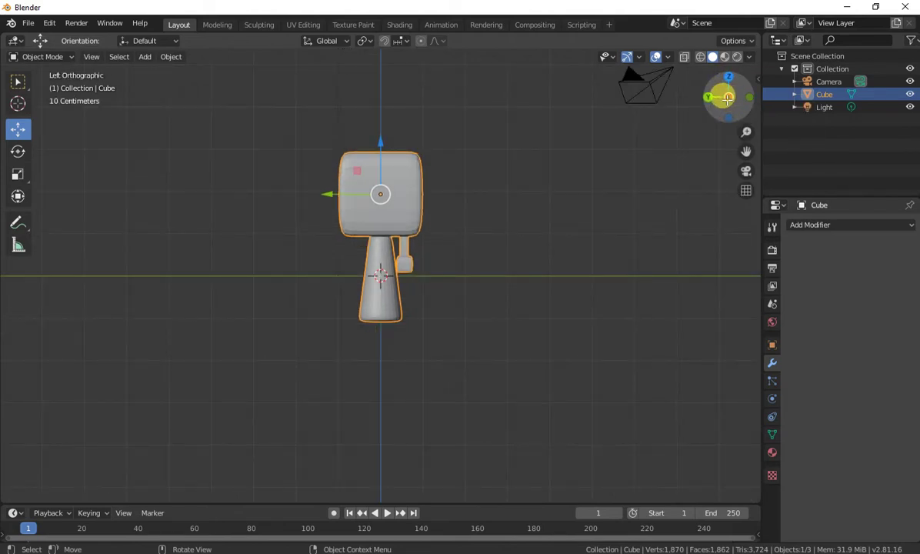
pyautogui.click(728, 98)
pyautogui.click(729, 97)
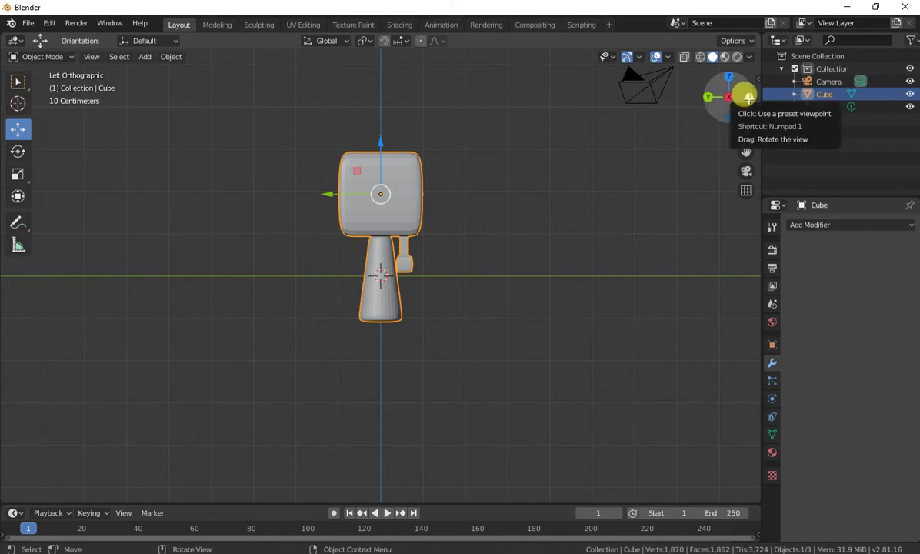
pyautogui.click(747, 97)
pyautogui.click(708, 96)
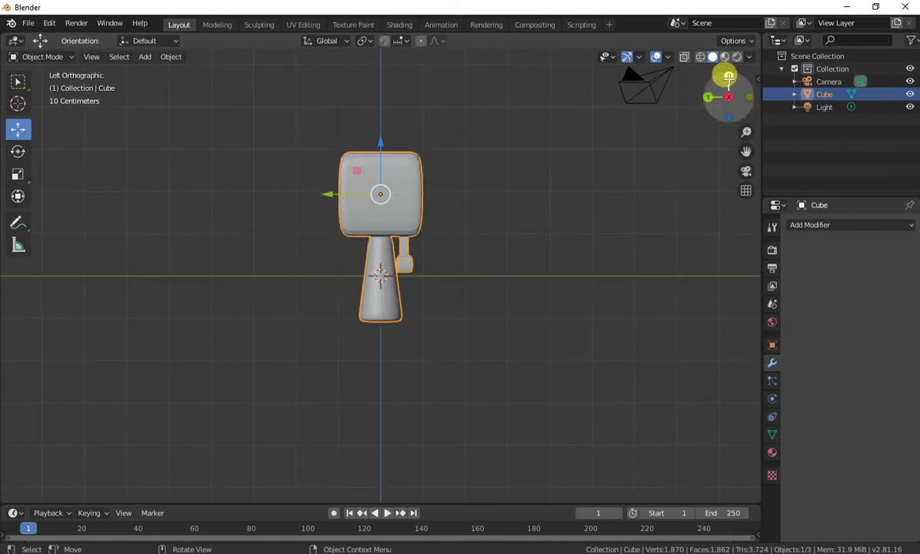
pyautogui.click(728, 77)
pyautogui.click(729, 114)
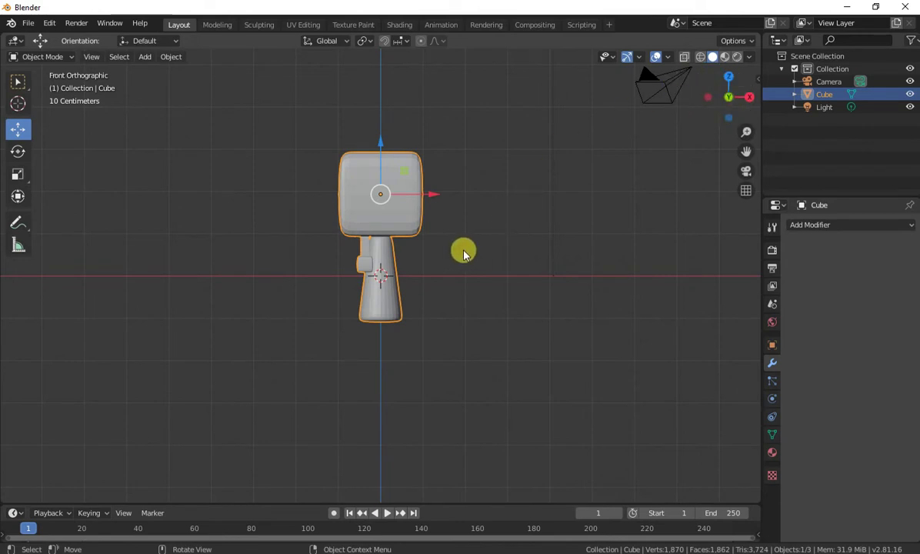
pyautogui.moveTo(464, 254)
pyautogui.mouseDown(button='middle')
pyautogui.moveTo(491, 283)
pyautogui.moveTo(487, 322)
pyautogui.moveTo(409, 262)
pyautogui.moveTo(492, 245)
pyautogui.moveTo(470, 302)
pyautogui.mouseUp(button='middle')
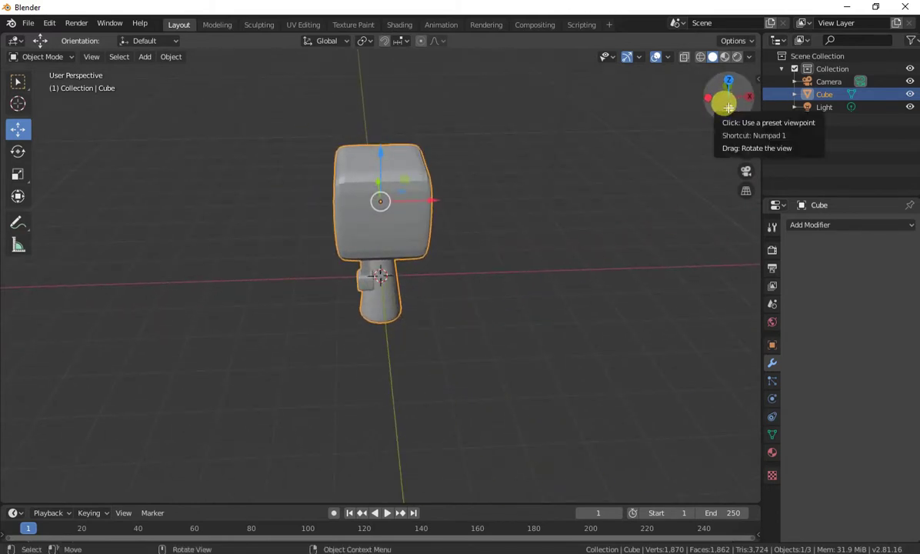
pyautogui.click(729, 108)
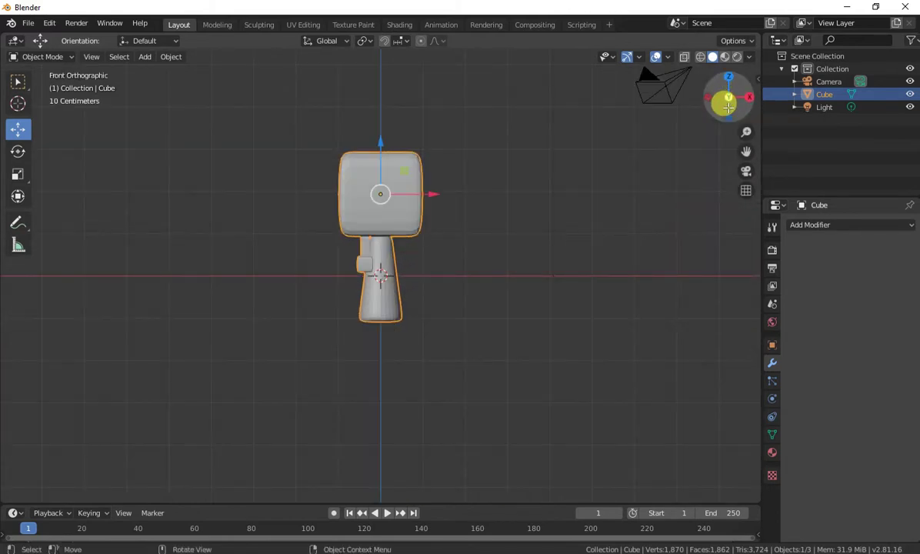
pyautogui.click(746, 97)
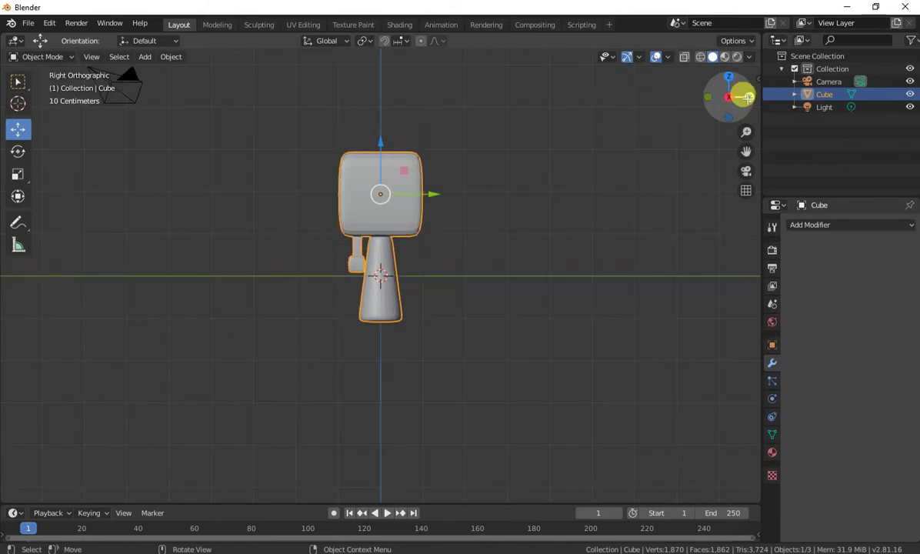
pyautogui.click(746, 97)
pyautogui.click(746, 97)
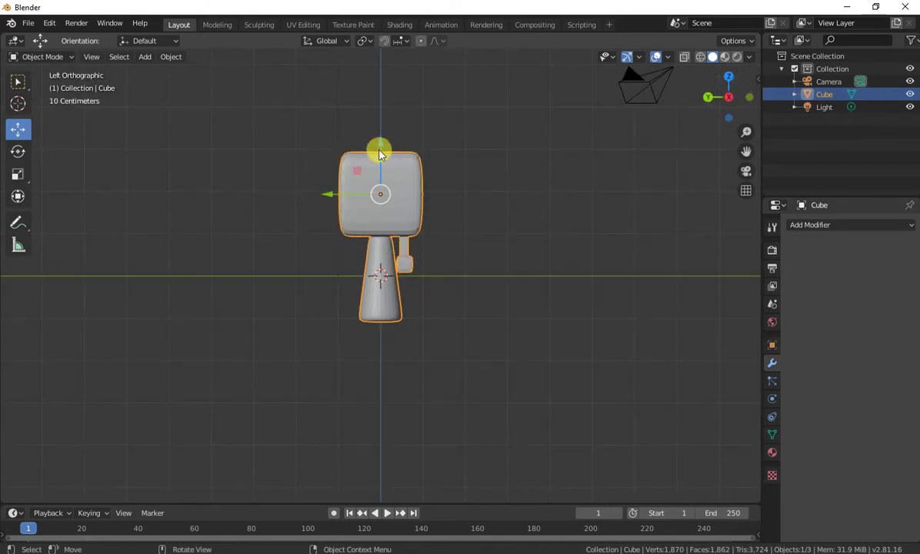
pyautogui.moveTo(379, 154); pyautogui.dragTo(383, 99)
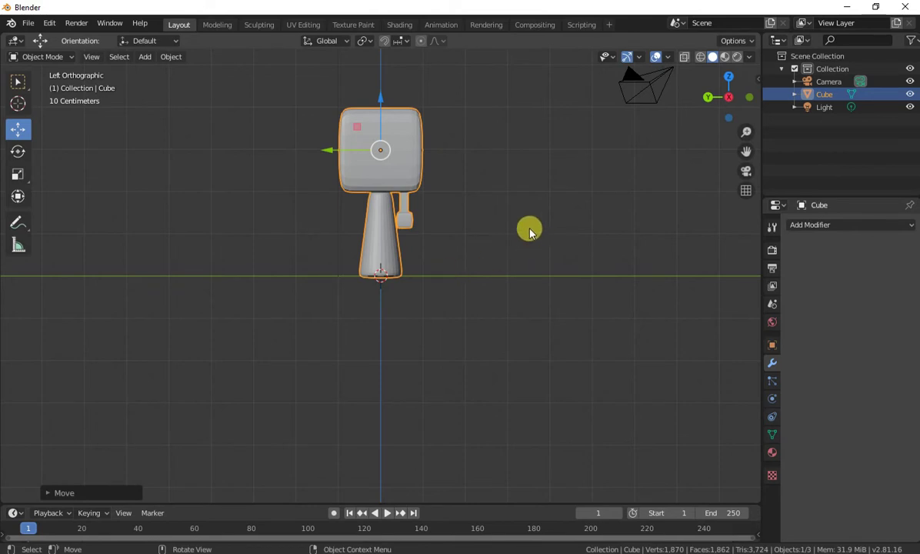
# Set the tree's origin to the 3D cursor at the base of the trunk.
pyautogui.moveTo(476, 226); pyautogui.dragTo(490, 256, button='middle')
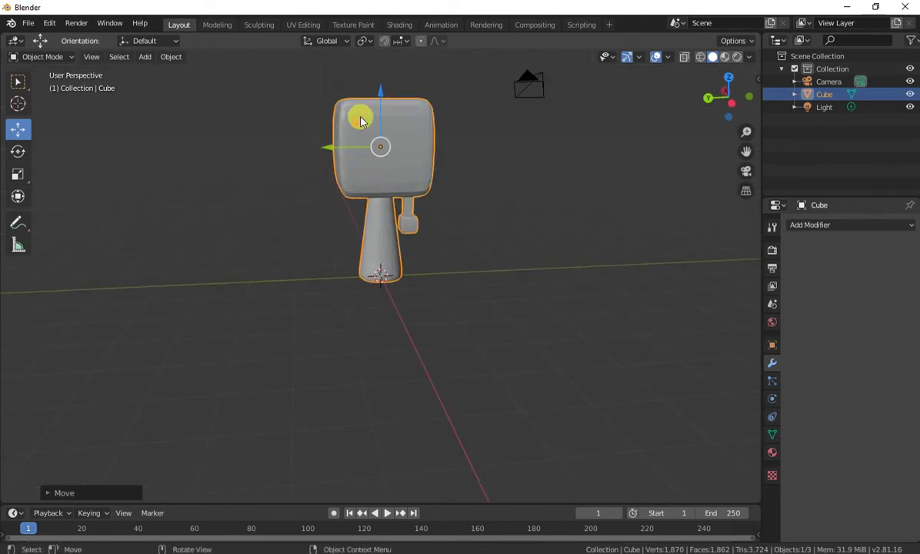
pyautogui.click(170, 57)
pyautogui.moveTo(174, 83)
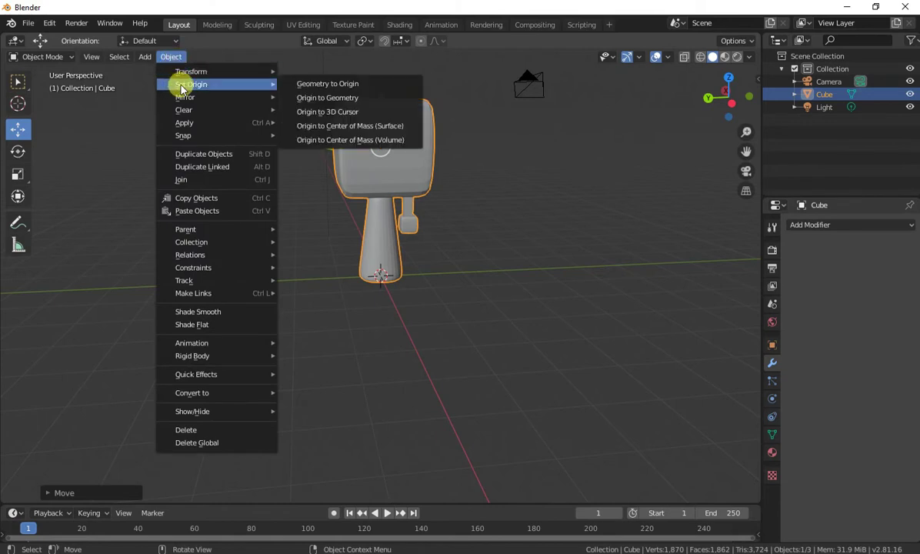
pyautogui.click(331, 112)
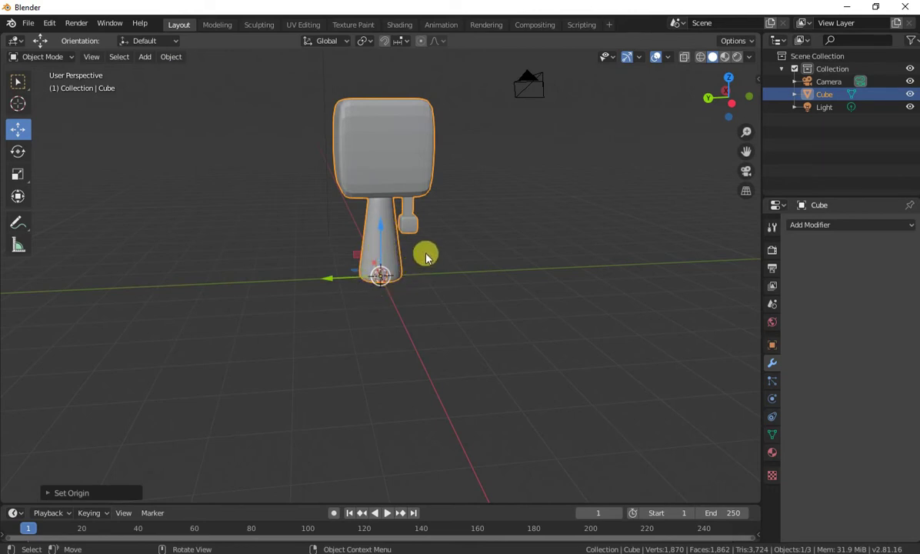
# Deselect the tree and snap the 3D cursor to the world origin.
pyautogui.rightClick(185, 275)
pyautogui.click(209, 270)
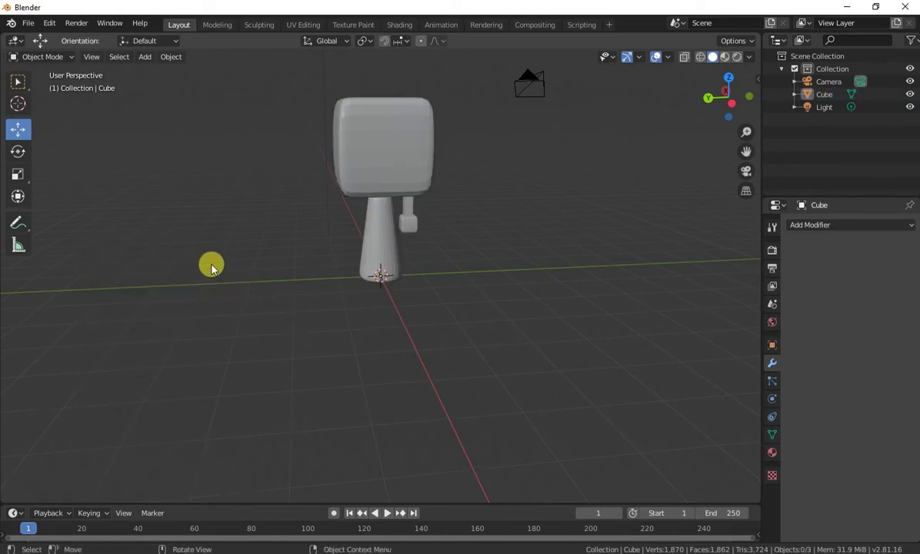
pyautogui.press('shift')
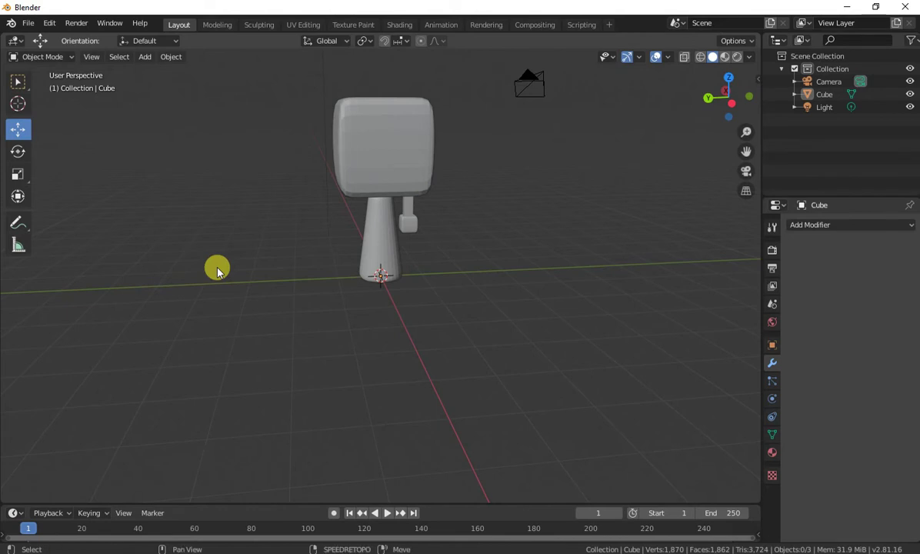
pyautogui.hotkey('shift', 's')
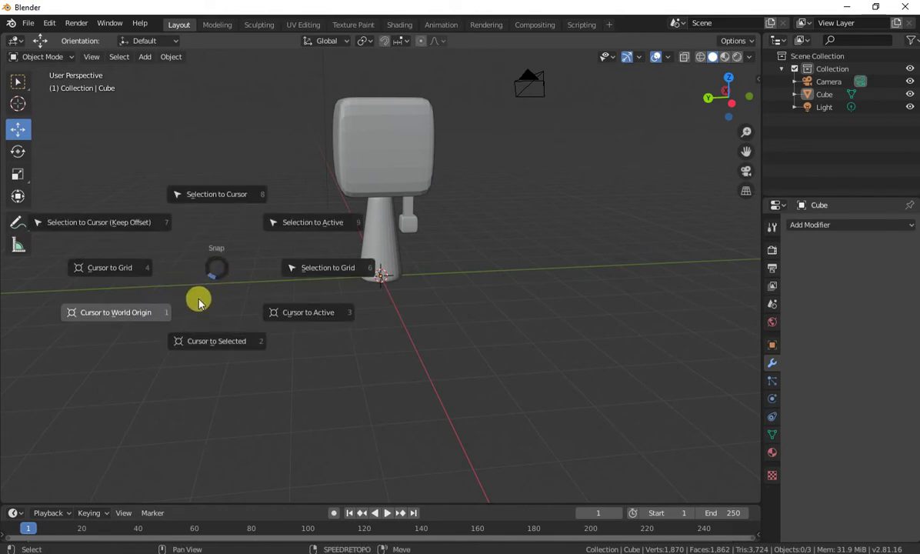
pyautogui.click(115, 314)
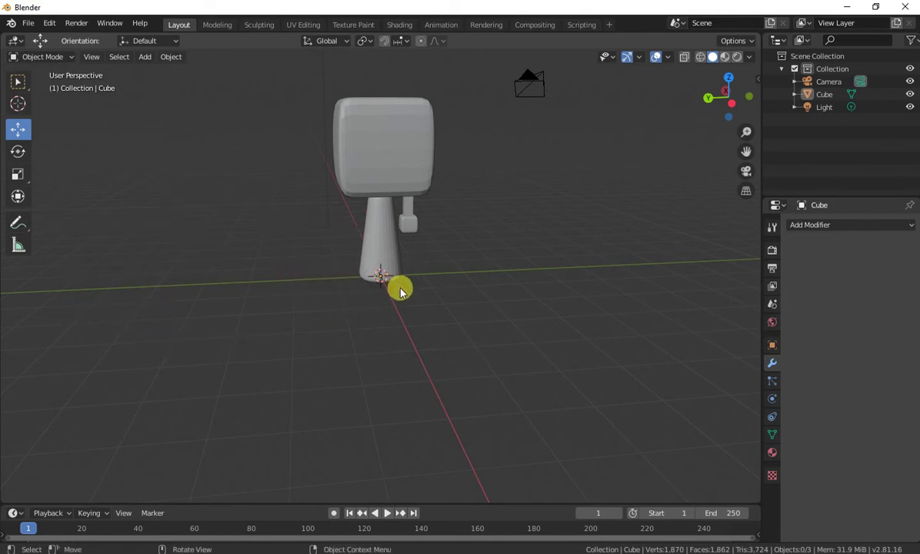
# Run Origin to 3D Cursor again, and reselect the tree to check its origin at the trunk's base.
pyautogui.click(170, 56)
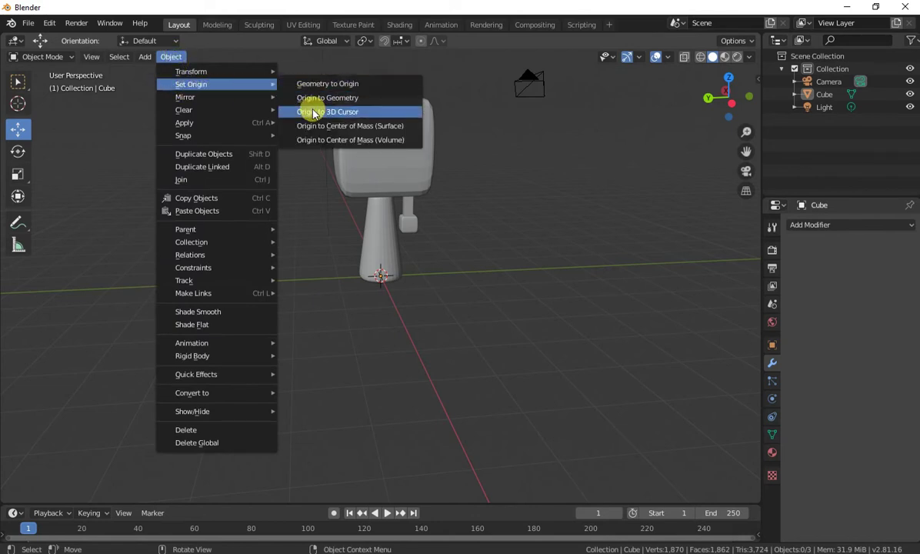
pyautogui.click(333, 115)
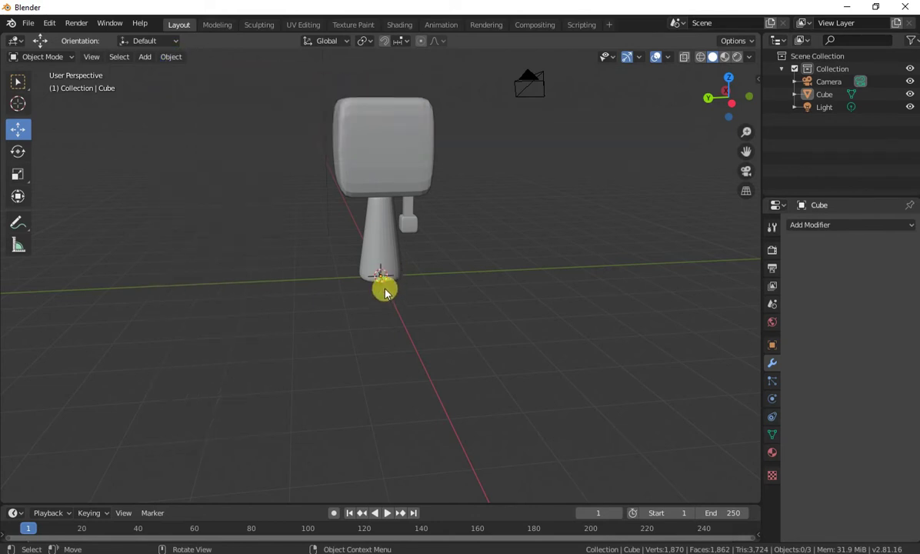
pyautogui.moveTo(506, 259); pyautogui.dragTo(471, 233, button='middle')
pyautogui.click(396, 176)
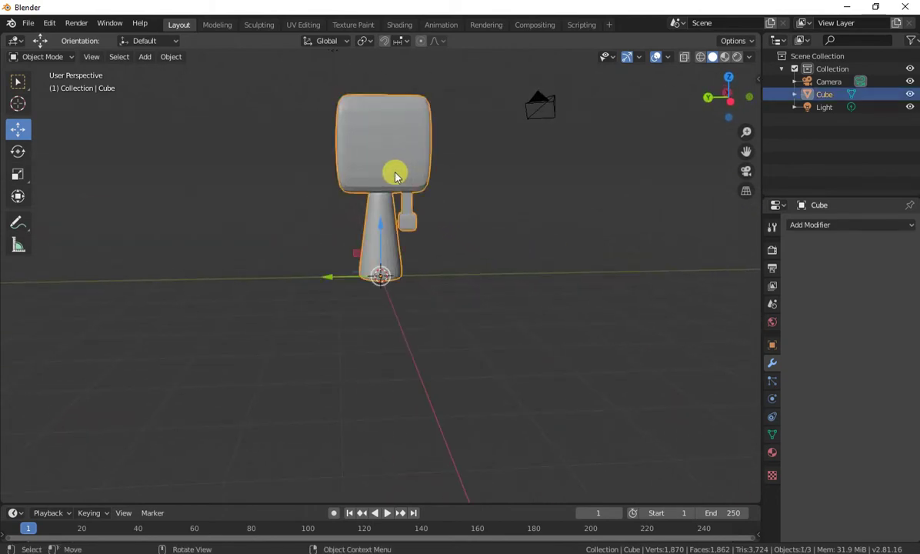
pyautogui.moveTo(466, 239); pyautogui.dragTo(467, 249, button='middle')
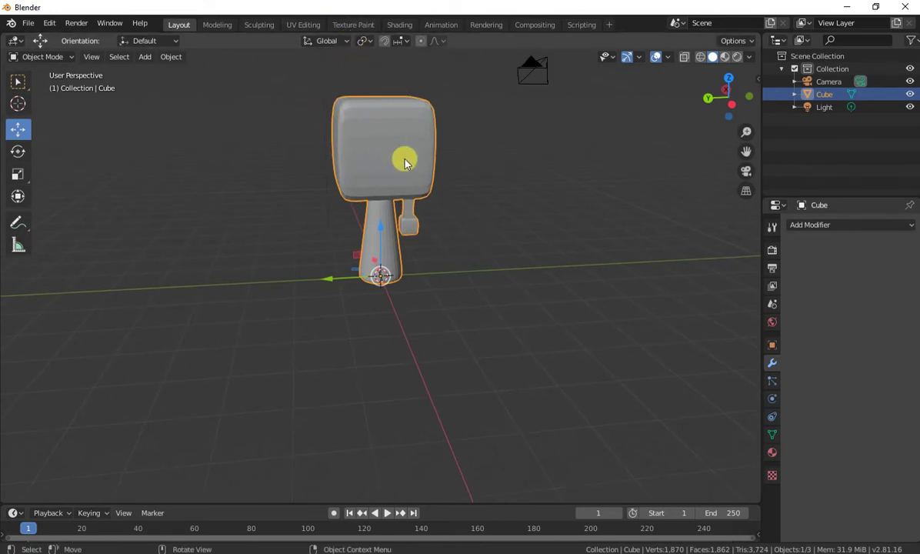
# Unwrap the tree's entire mesh with Smart UV Project using an island margin of 1.00, and return to Object Mode.
pyautogui.press('Tab')
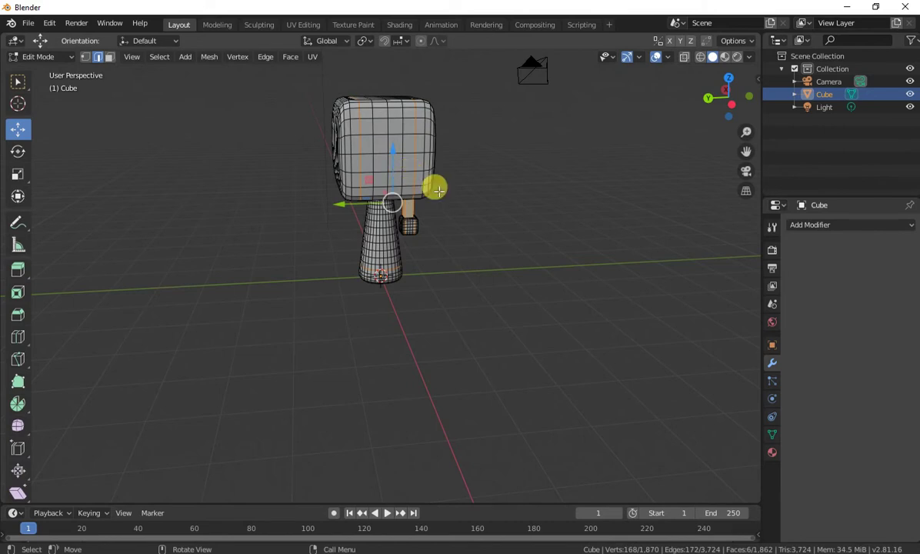
pyautogui.press('a')
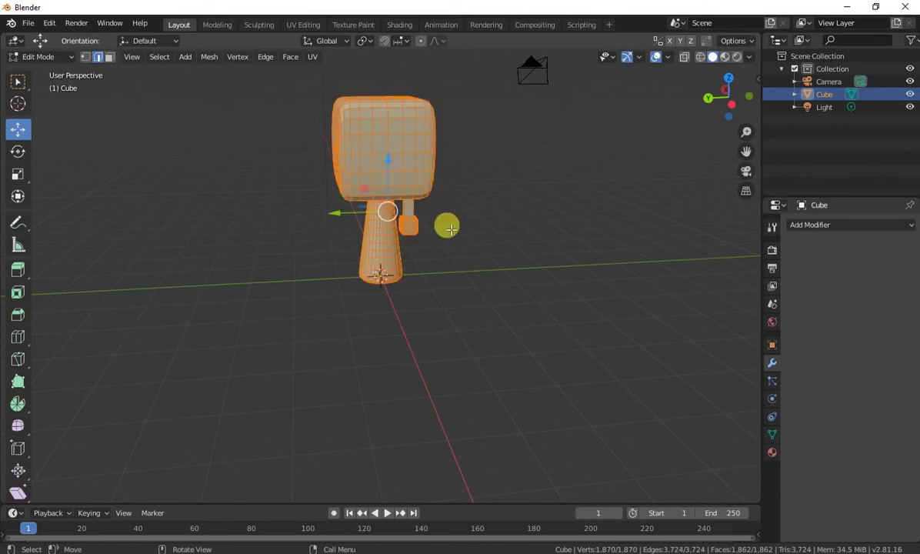
pyautogui.press('u')
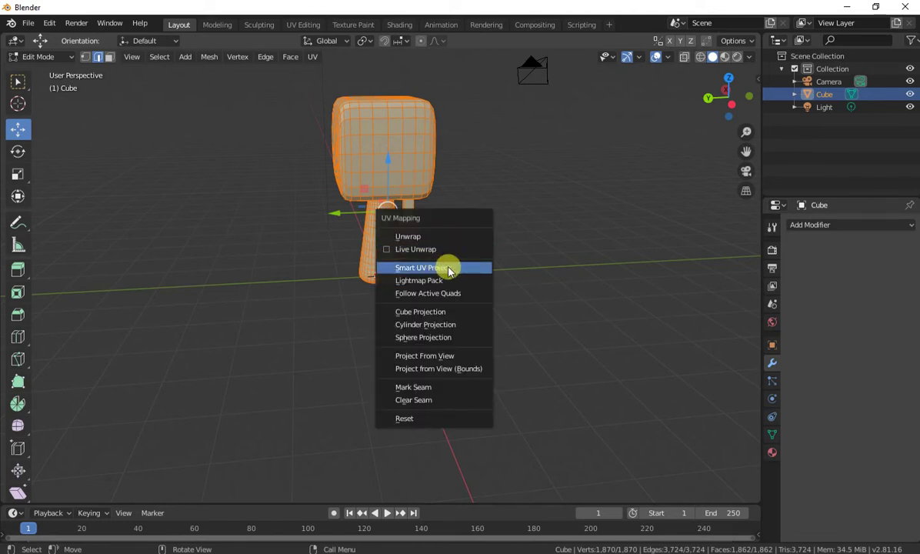
pyautogui.click(469, 268)
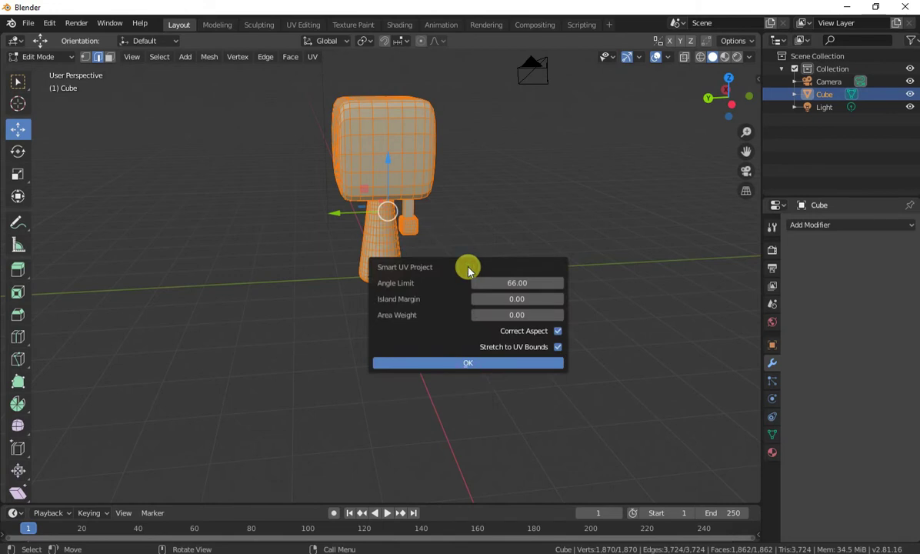
pyautogui.moveTo(544, 306); pyautogui.dragTo(523, 283)
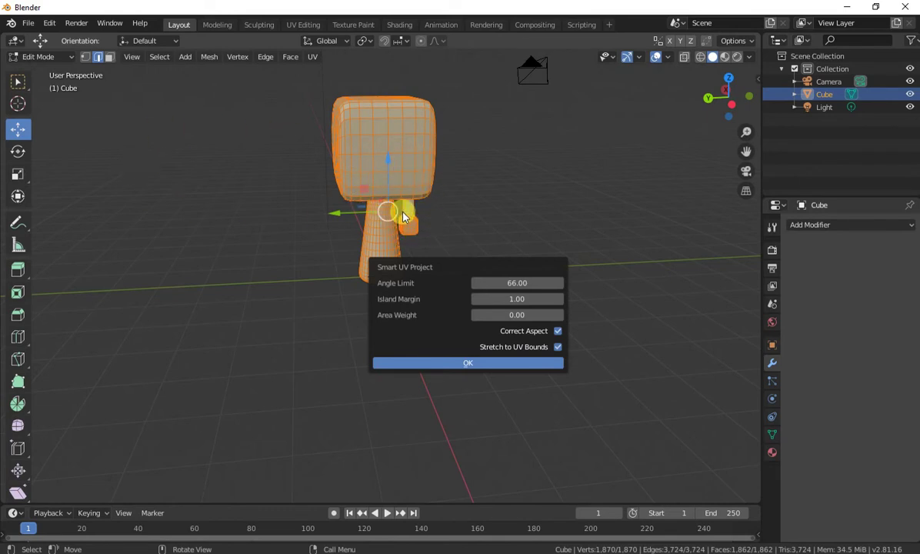
pyautogui.press('Return')
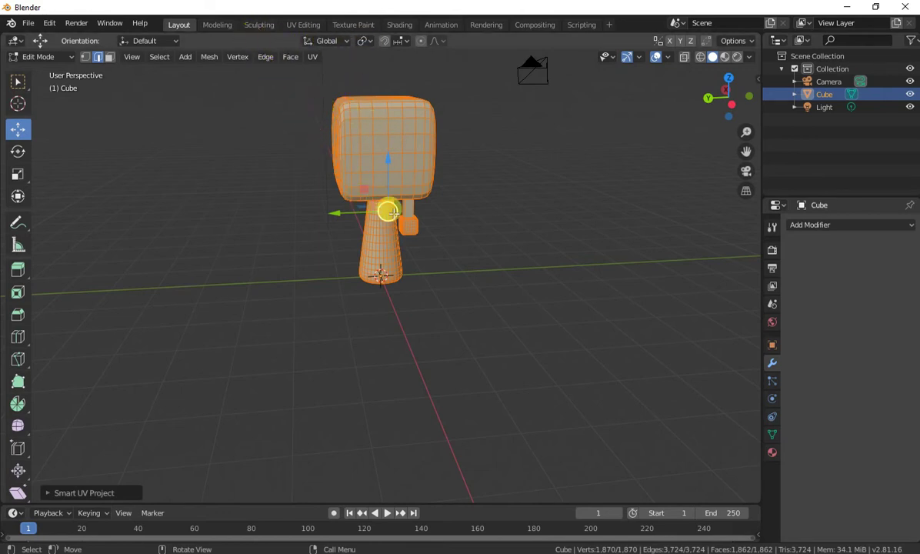
pyautogui.press('Tab')
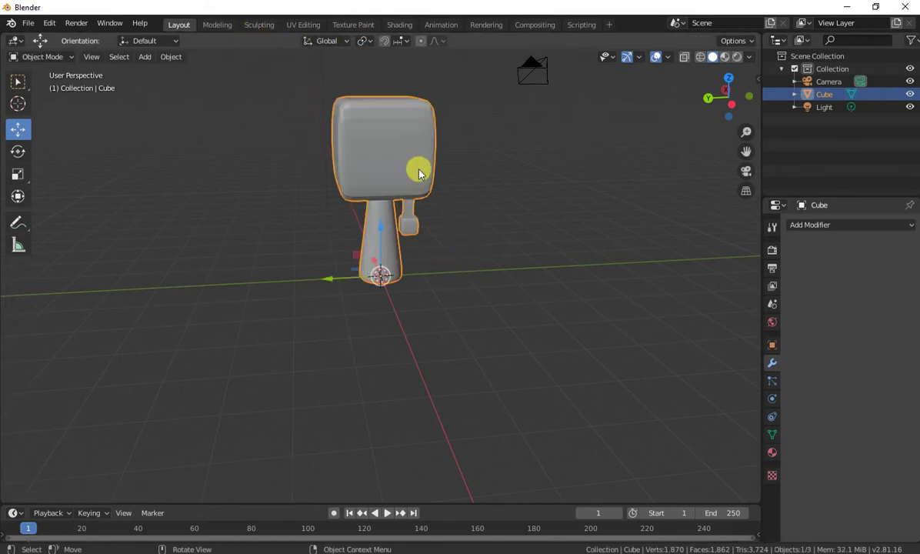
# Switch the tree to the Texture Paint workspace and frame the whole model for painting.
pyautogui.click(353, 25)
pyautogui.moveTo(589, 232); pyautogui.dragTo(589, 227, button='middle')
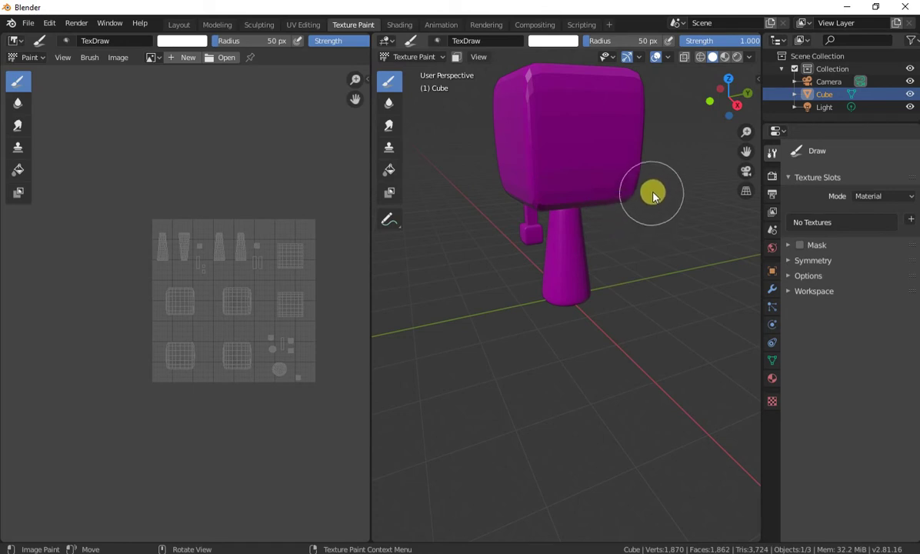
pyautogui.moveTo(675, 196)
pyautogui.mouseDown(button='middle')
pyautogui.moveTo(684, 202)
pyautogui.moveTo(677, 236)
pyautogui.moveTo(673, 197)
pyautogui.moveTo(652, 221)
pyautogui.mouseUp(button='middle')
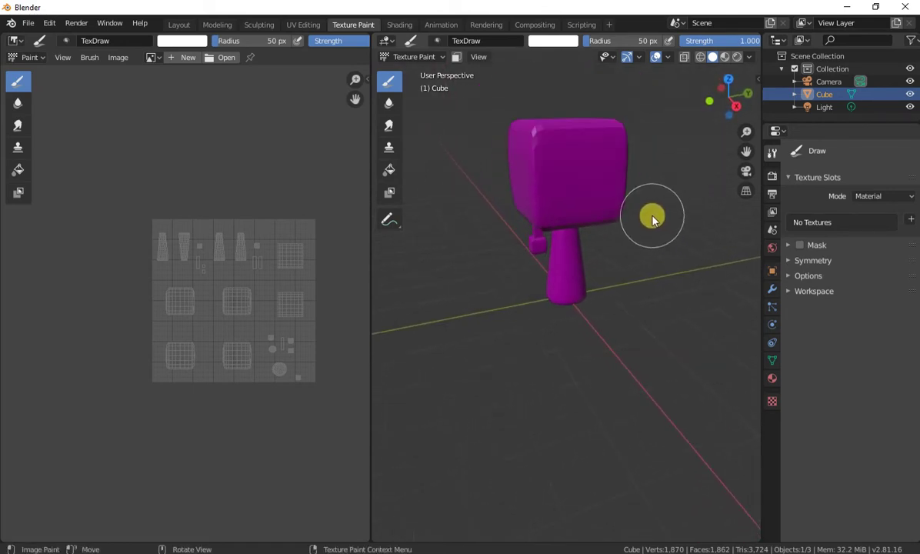
pyautogui.scroll(-3, 651, 218)
pyautogui.scroll(5, 647, 215)
pyautogui.scroll(-3, 645, 217)
pyautogui.scroll(2, 641, 219)
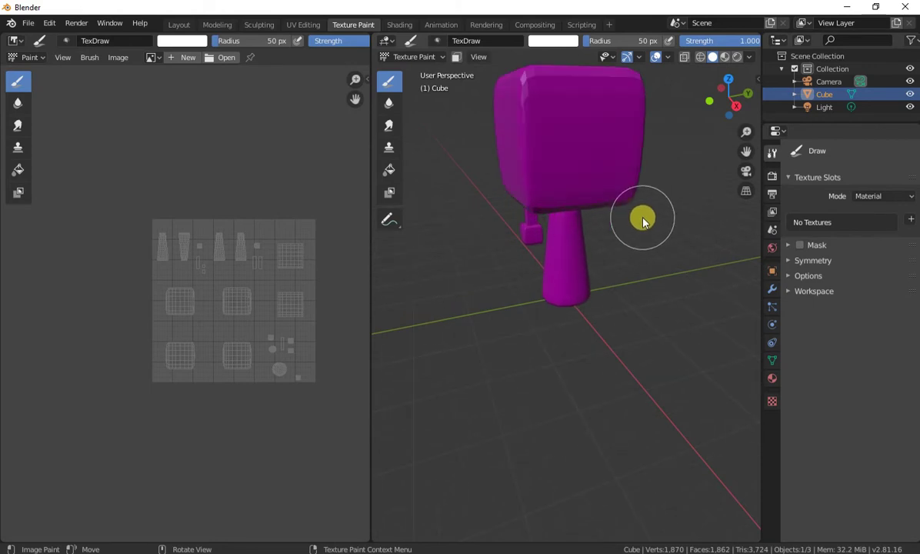
pyautogui.scroll(-2, 644, 220)
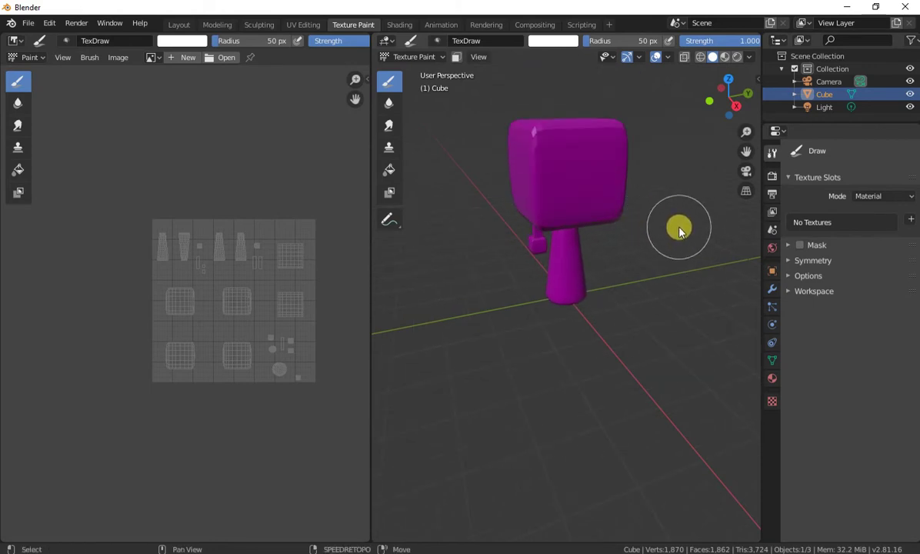
pyautogui.moveTo(678, 228)
pyautogui.mouseDown(button='middle')
pyautogui.moveTo(655, 258)
pyautogui.moveTo(689, 251)
pyautogui.moveTo(721, 283)
pyautogui.moveTo(683, 306)
pyautogui.moveTo(661, 269)
pyautogui.moveTo(645, 298)
pyautogui.moveTo(669, 277)
pyautogui.moveTo(681, 240)
pyautogui.moveTo(652, 277)
pyautogui.moveTo(669, 265)
pyautogui.mouseUp(button='middle')
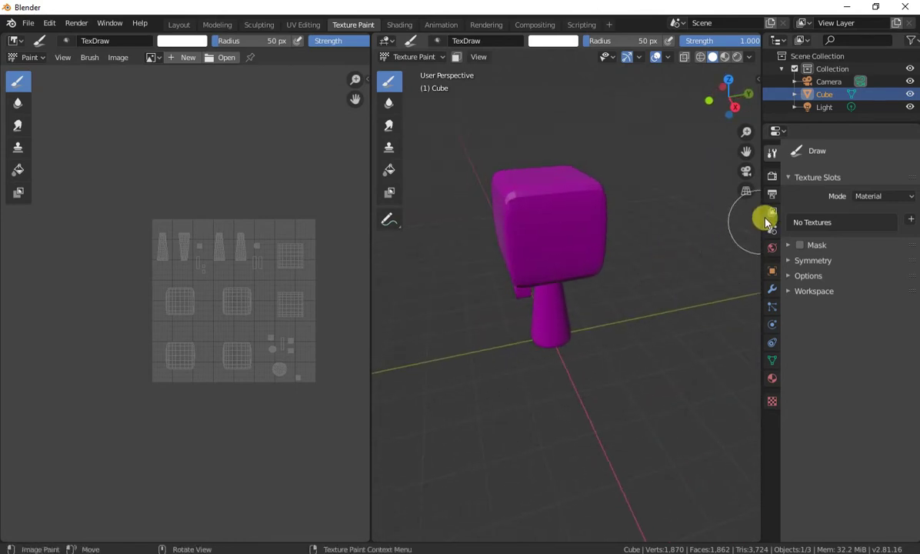
pyautogui.click(910, 221)
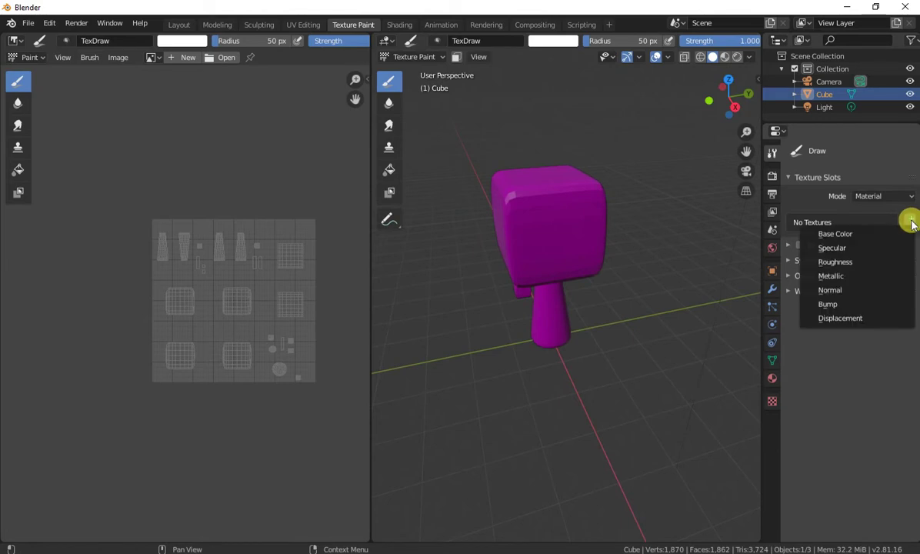
pyautogui.click(852, 235)
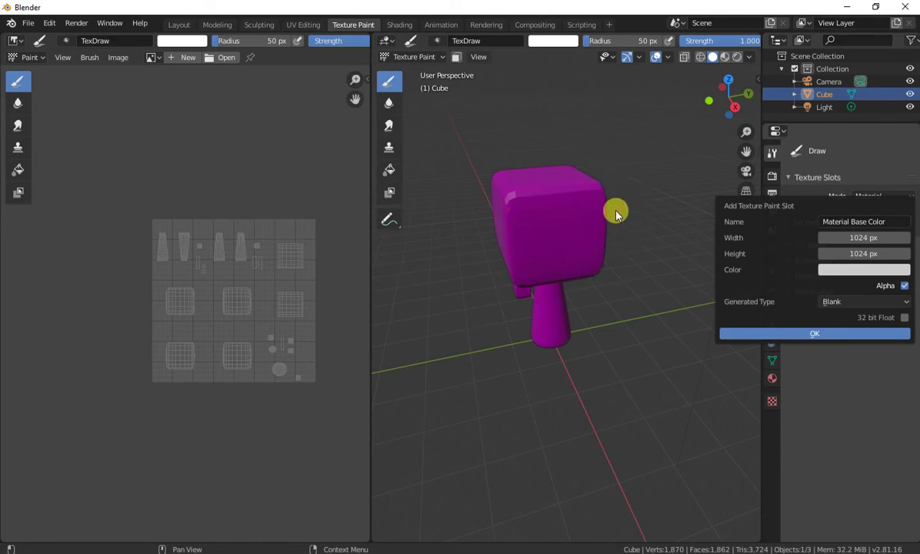
pyautogui.click(866, 240)
pyautogui.click(846, 252)
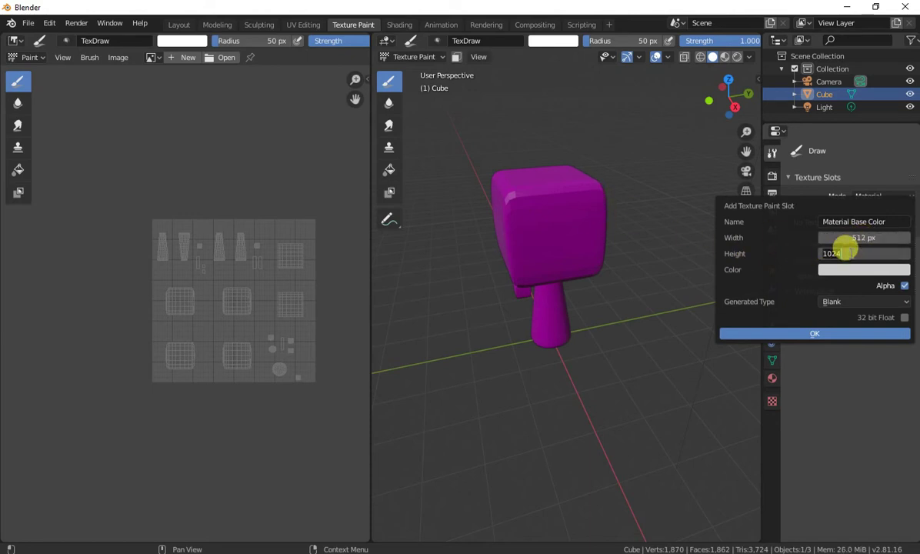
pyautogui.write('512')
pyautogui.press('Return')
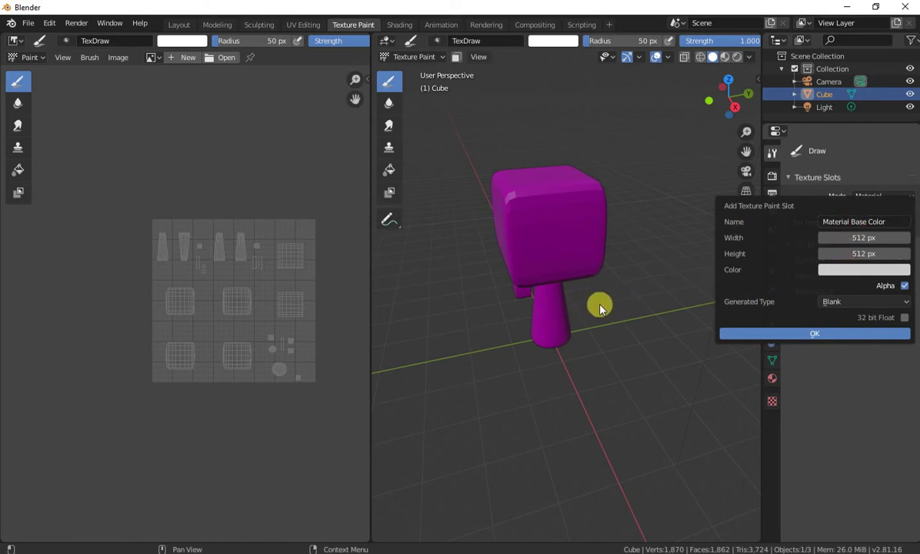
pyautogui.click(559, 309)
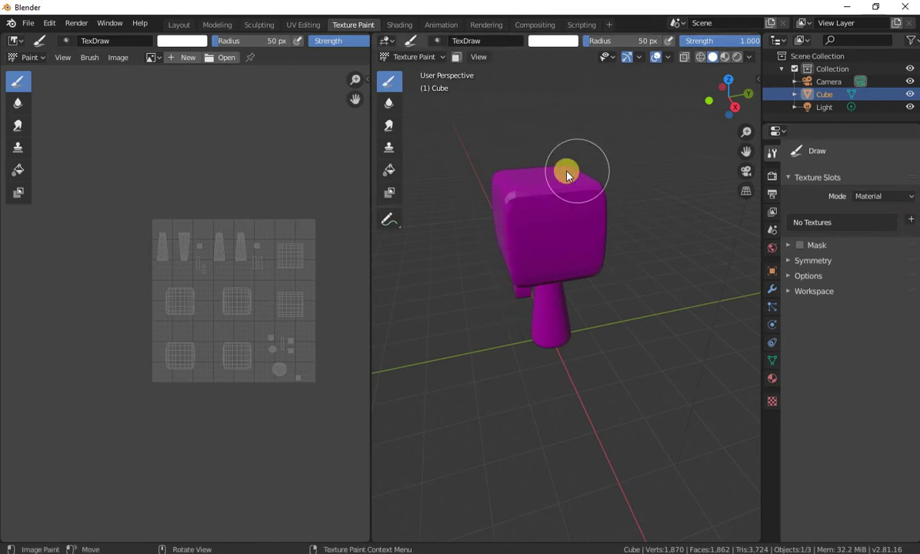
# Set up a new Base Color texture paint slot named TestAppleTree, 512 px wide and 512 px high.
pyautogui.click(910, 220)
pyautogui.click(829, 233)
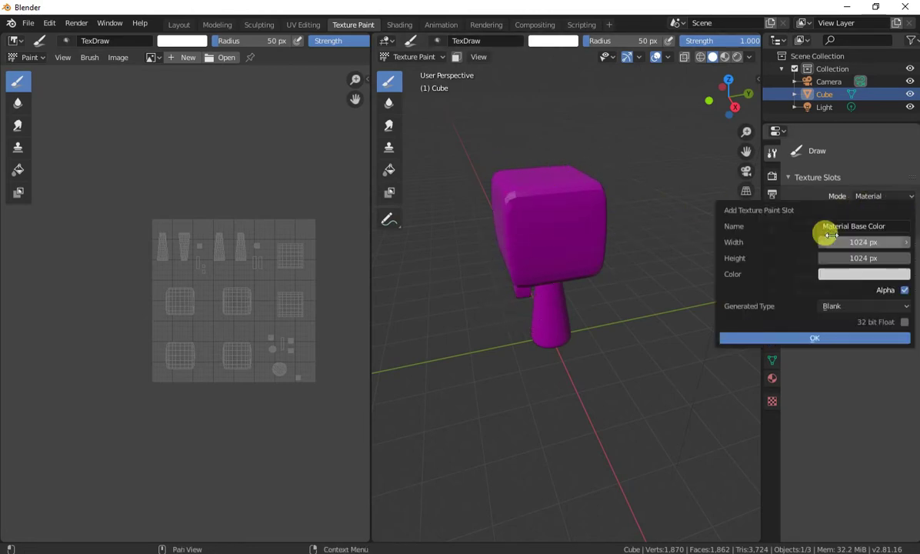
pyautogui.click(867, 241)
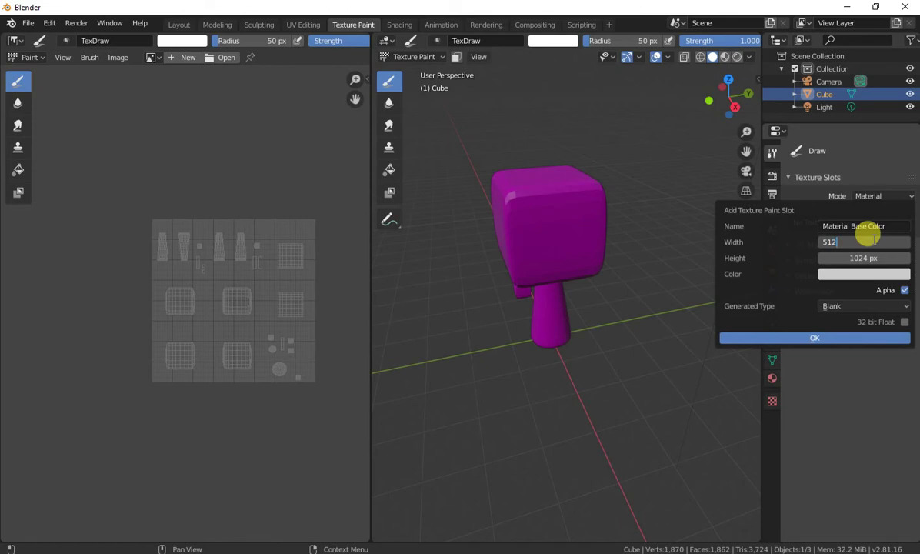
pyautogui.write('512')
pyautogui.click(855, 256)
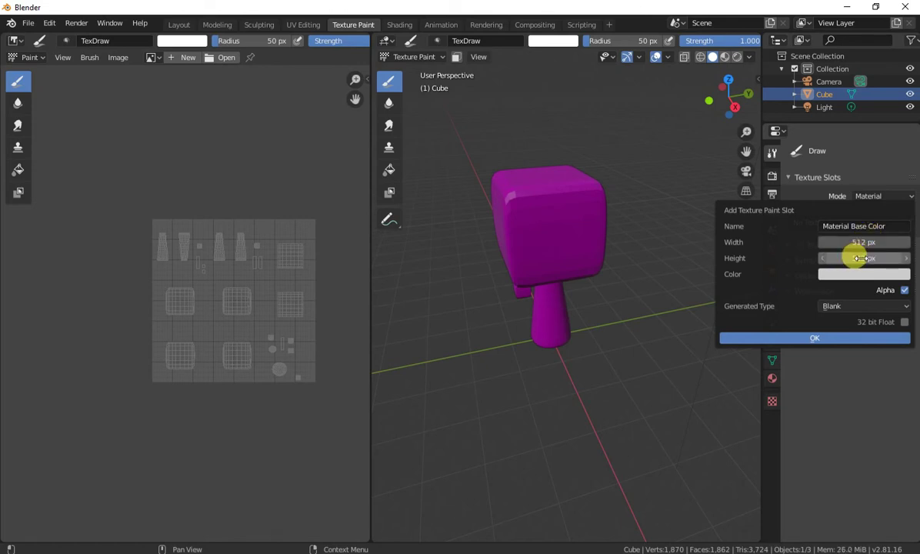
pyautogui.click(859, 225)
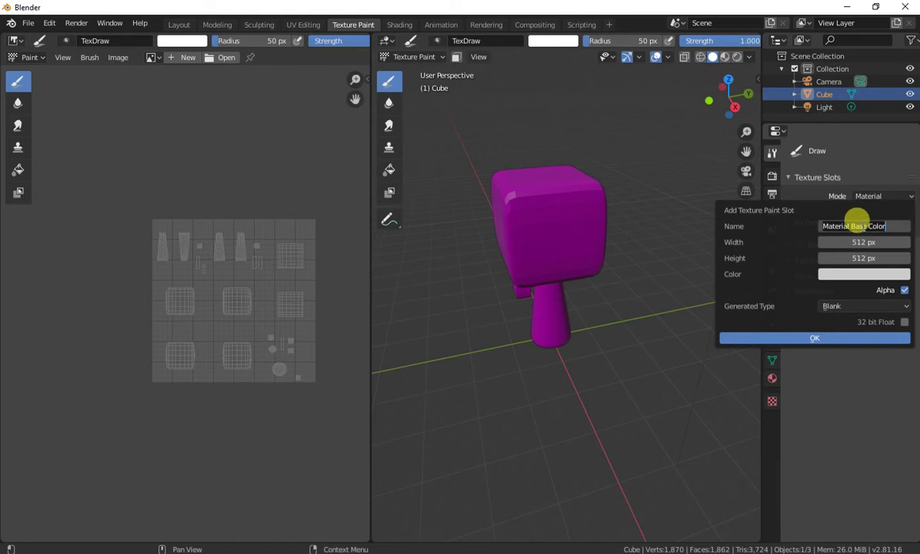
pyautogui.write('t')
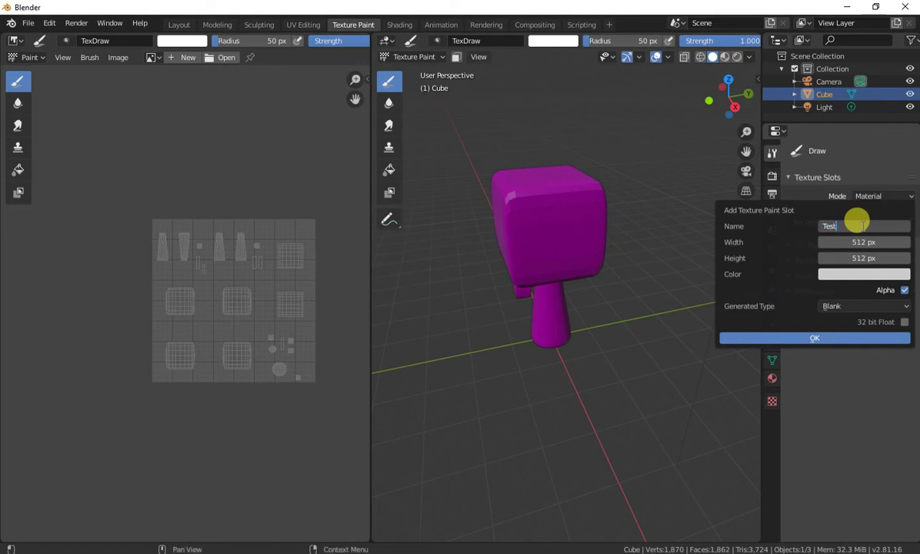
pyautogui.write('estAppleTree')
pyautogui.press('Return')
# Give the new texture a bright yellow-green base colour with hue 0.216 and saturation 1.000, and create the slot.
pyautogui.click(854, 275)
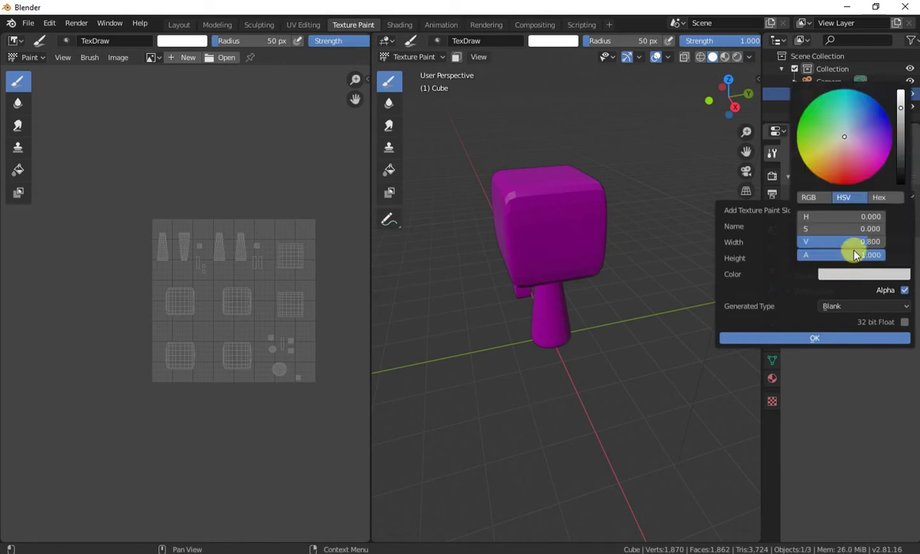
pyautogui.moveTo(844, 144); pyautogui.dragTo(800, 145)
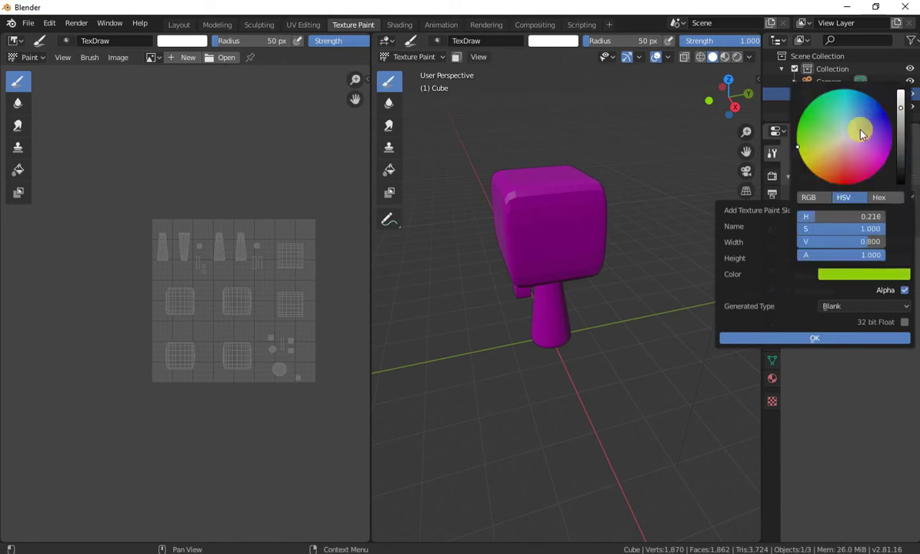
pyautogui.moveTo(900, 108); pyautogui.dragTo(900, 93)
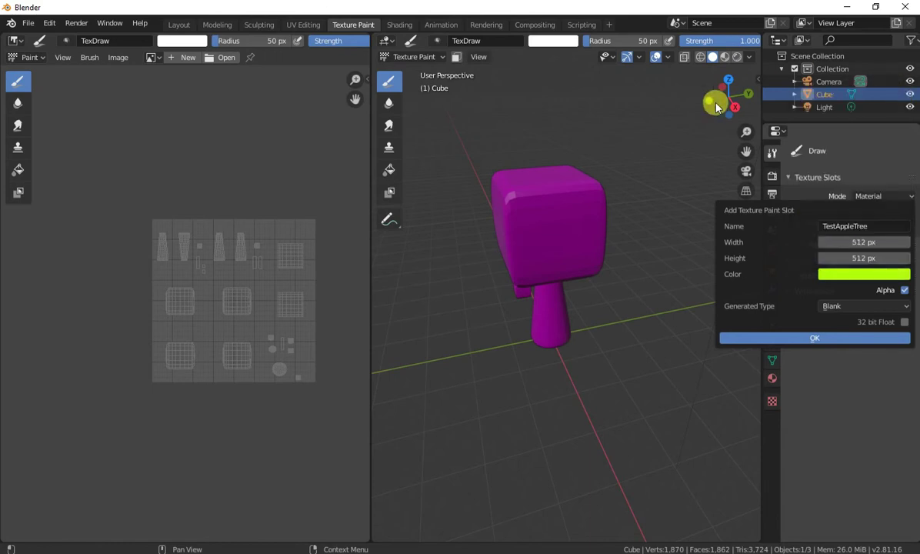
pyautogui.click(843, 338)
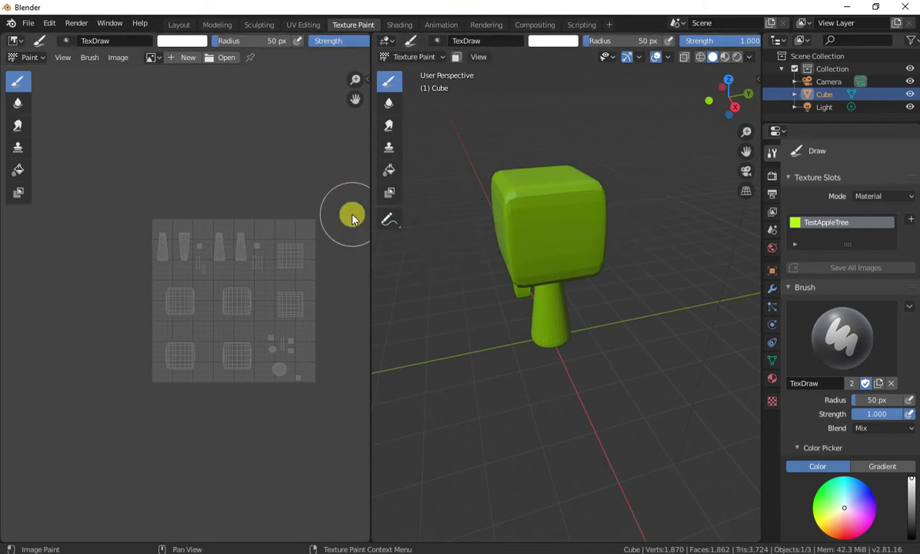
# Display the TestAppleTree image behind the UV layout in the image editor, with the whole texture in view.
pyautogui.click(153, 57)
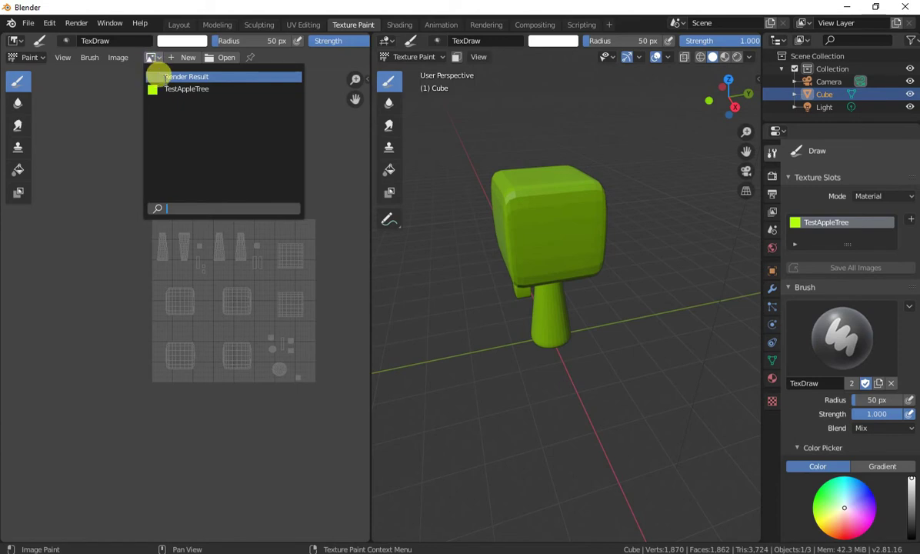
pyautogui.click(184, 89)
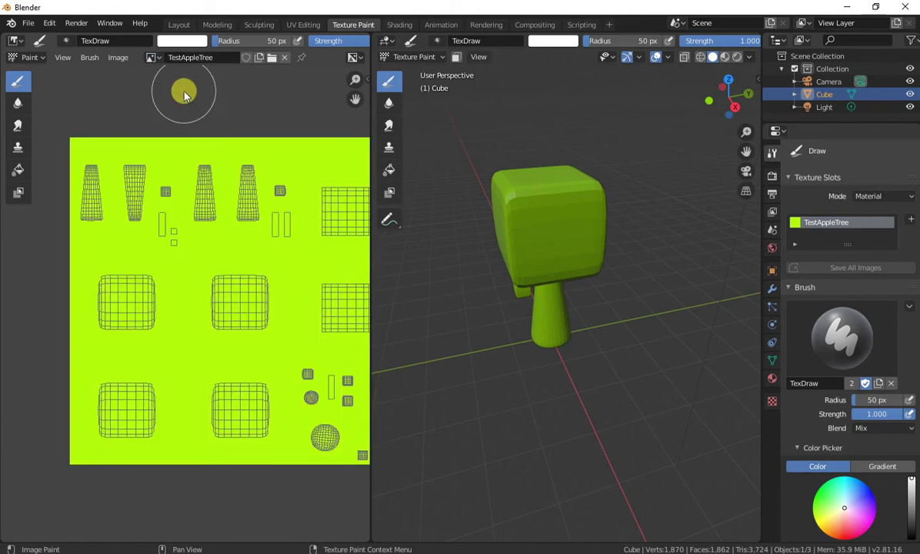
pyautogui.scroll(-1, 314, 279)
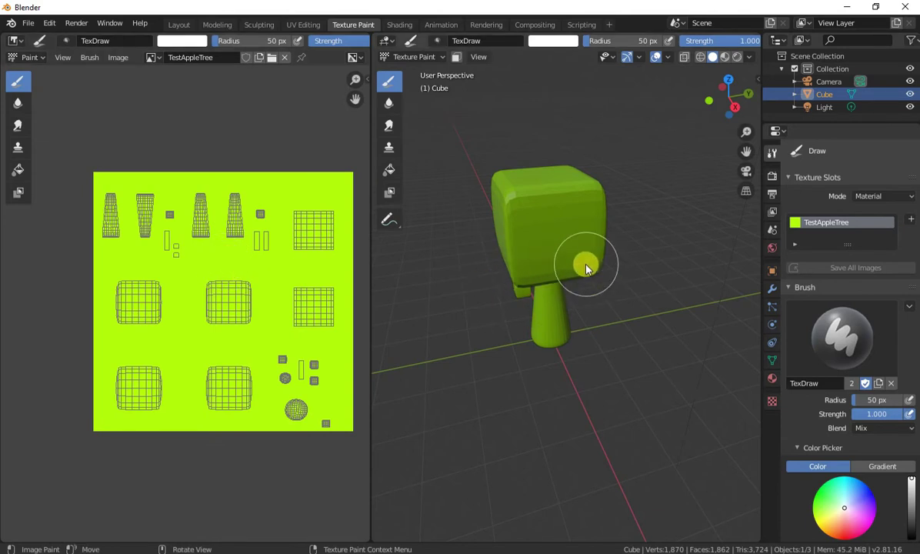
# Switch to the Fill tool and set its colour to brown with hue 0.109, saturation 1.000 and value 0.627.
pyautogui.scroll(2, 585, 300)
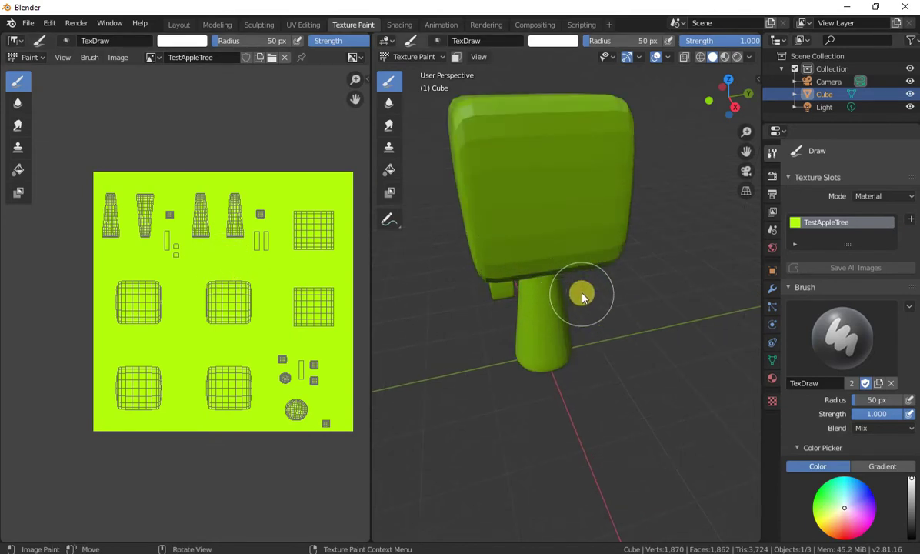
pyautogui.moveTo(626, 322)
pyautogui.mouseDown(button='middle')
pyautogui.moveTo(636, 298)
pyautogui.moveTo(602, 270)
pyautogui.mouseUp(button='middle')
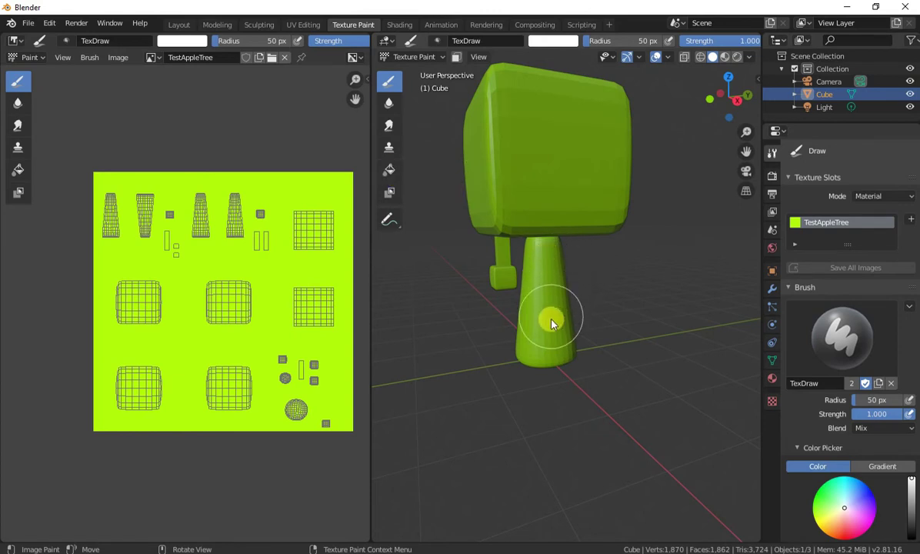
pyautogui.click(390, 173)
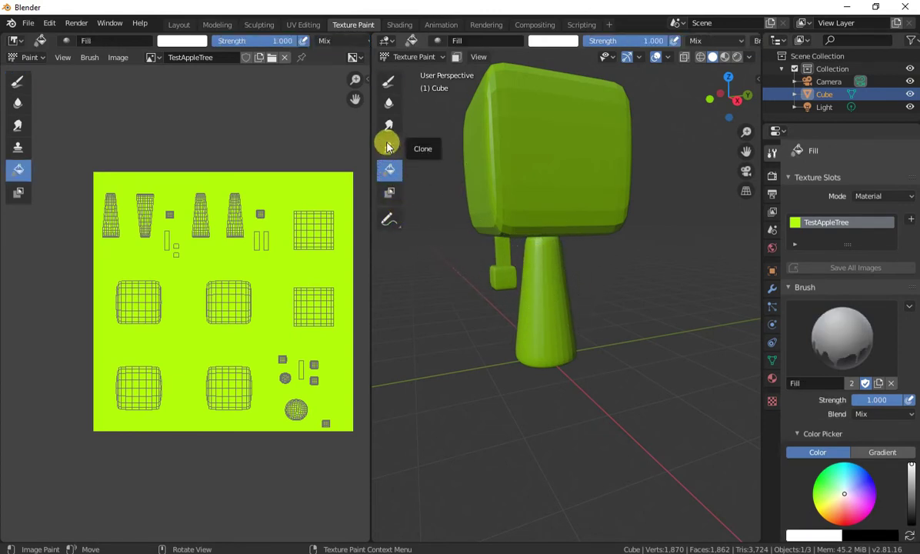
pyautogui.click(553, 41)
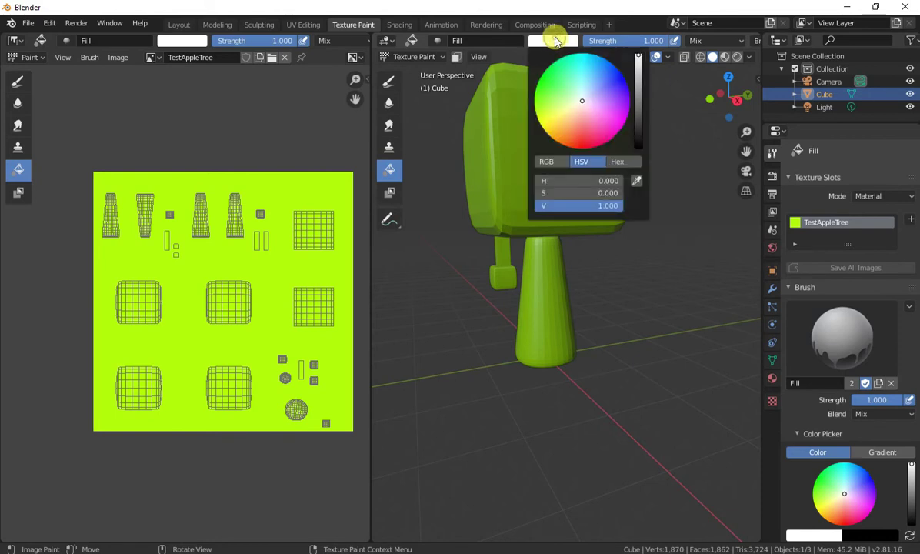
pyautogui.click(569, 120)
pyautogui.moveTo(569, 121); pyautogui.dragTo(550, 139)
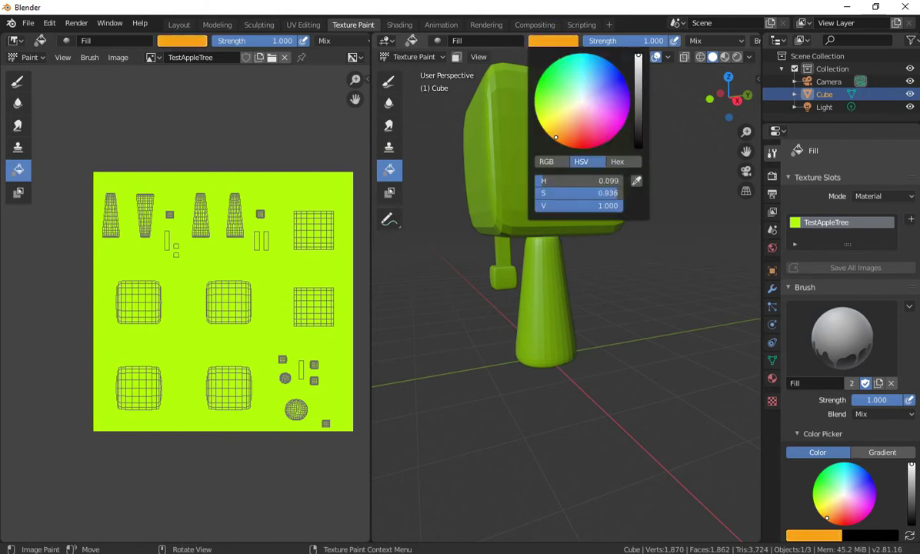
pyautogui.click(638, 80)
pyautogui.scroll(-2, 530, 97)
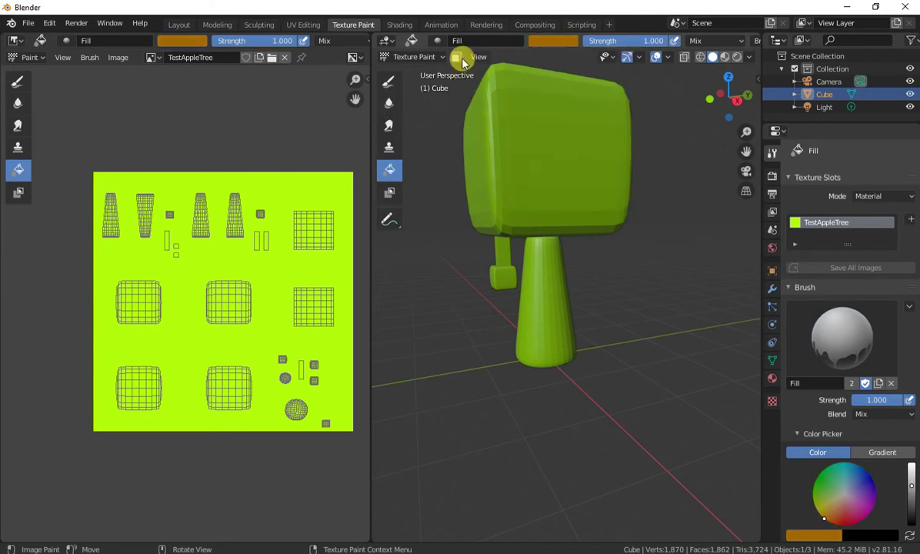
# Enable face-selection masking and fill only the linked faces of the trunk and the apple's stem with brown.
pyautogui.click(457, 58)
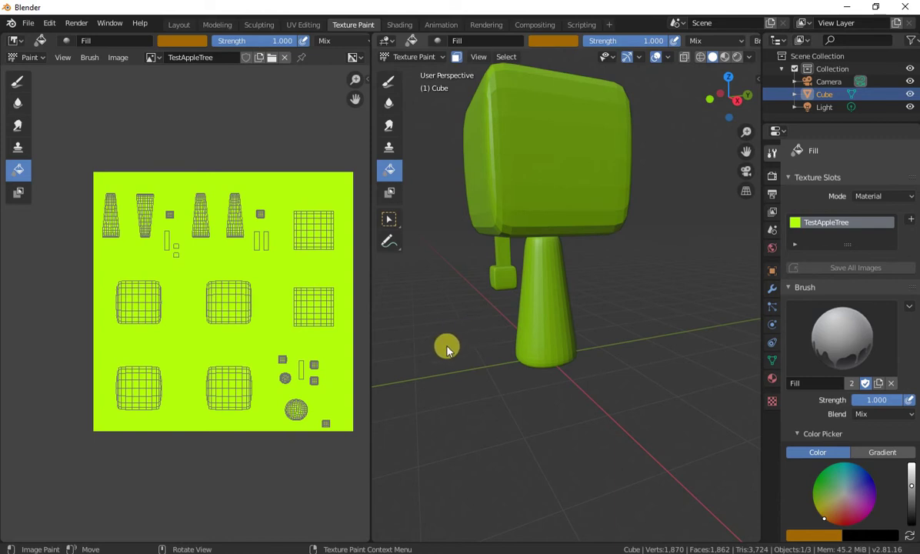
pyautogui.press('m')
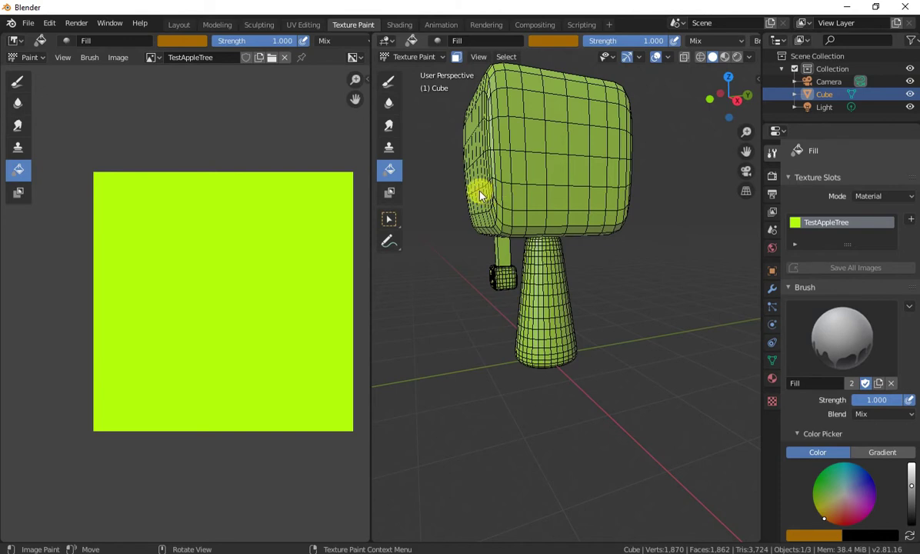
pyautogui.click(549, 326)
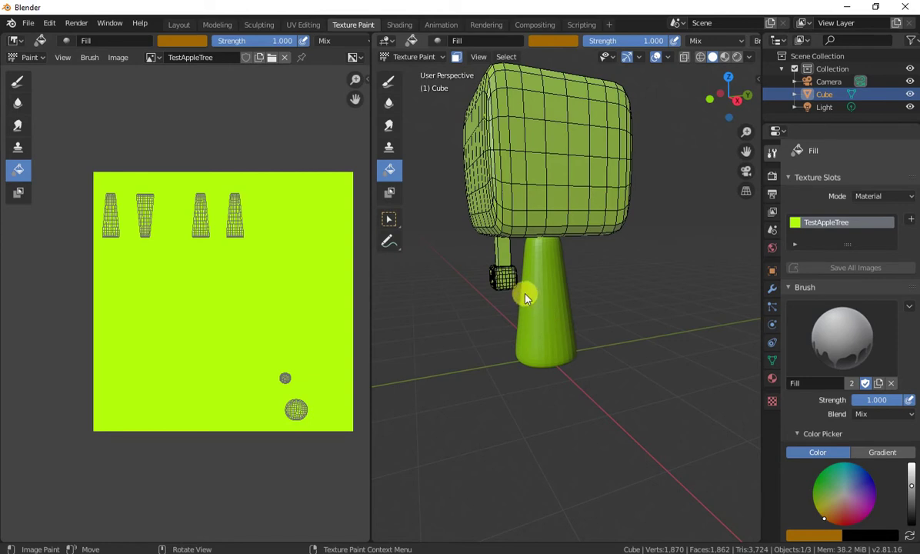
pyautogui.click(501, 258)
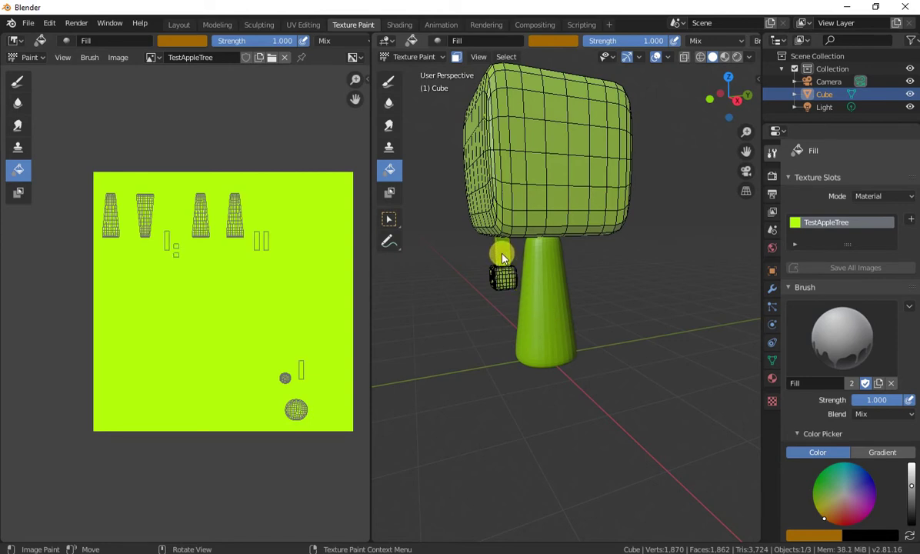
pyautogui.click(544, 272)
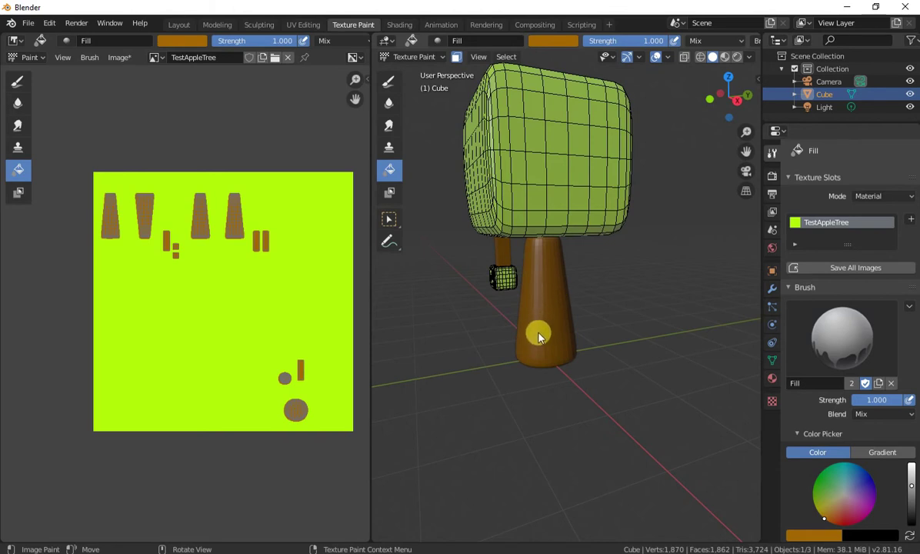
pyautogui.click(562, 246)
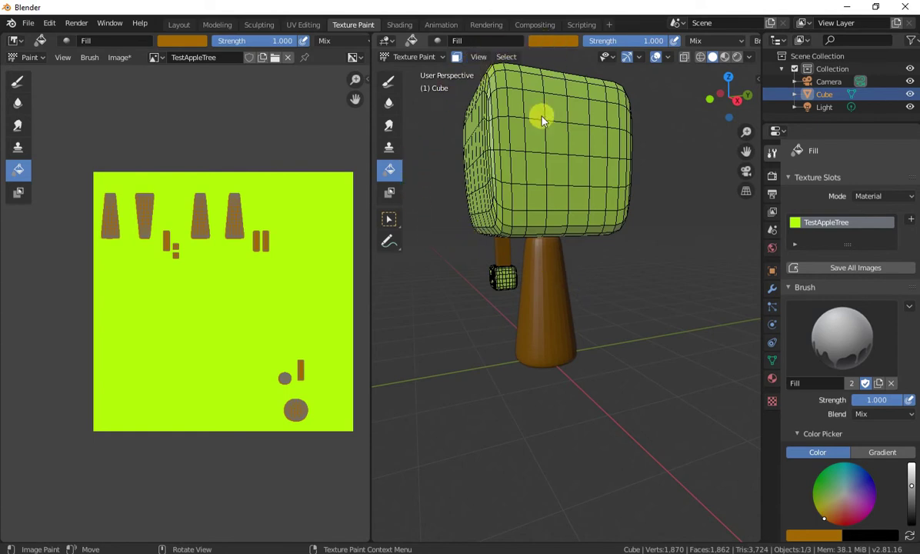
# Fill only the apple's linked faces with olive green, using hue 0.190, saturation 0.904 and value 0.580.
pyautogui.press('a')
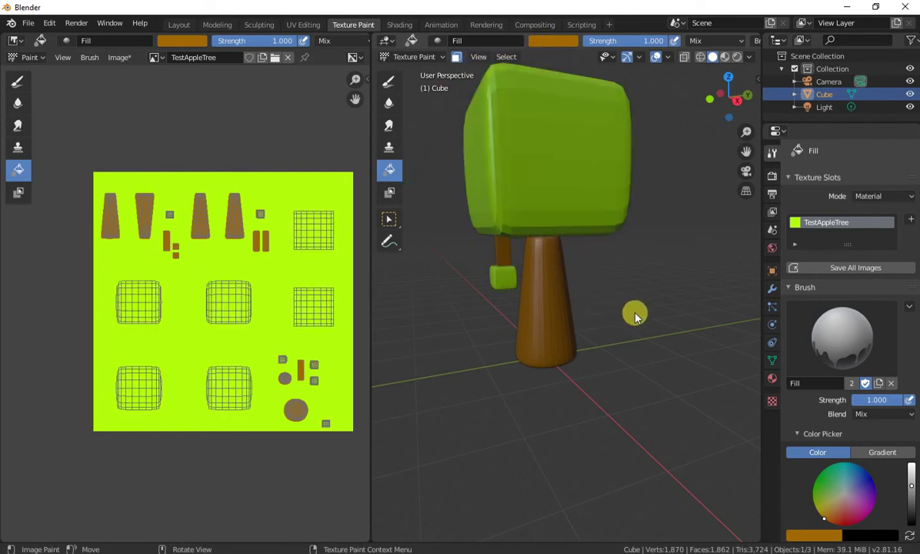
pyautogui.hotkey('alt', 'a')
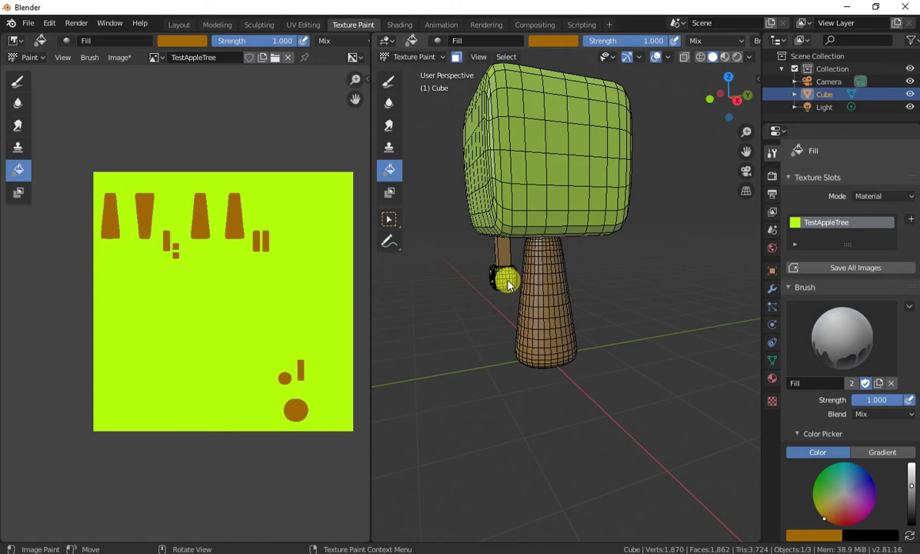
pyautogui.press('l')
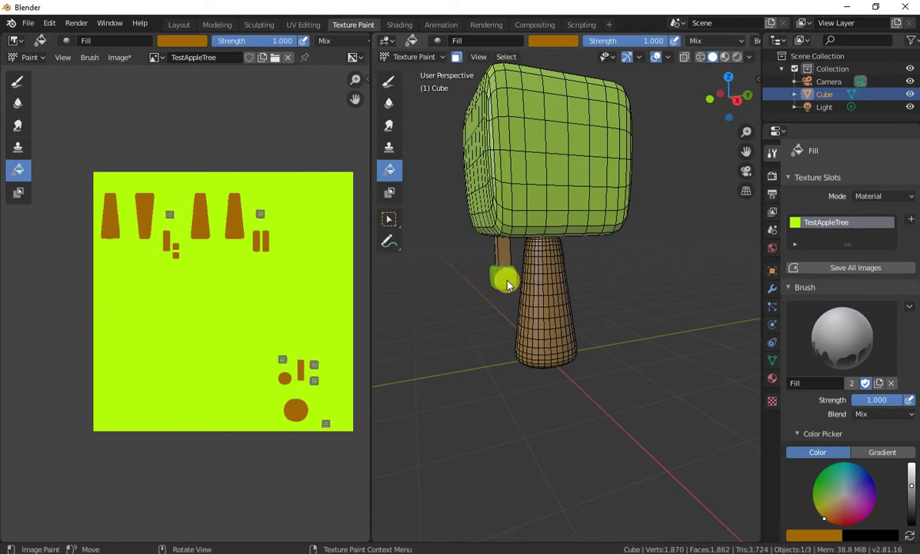
pyautogui.click(550, 45)
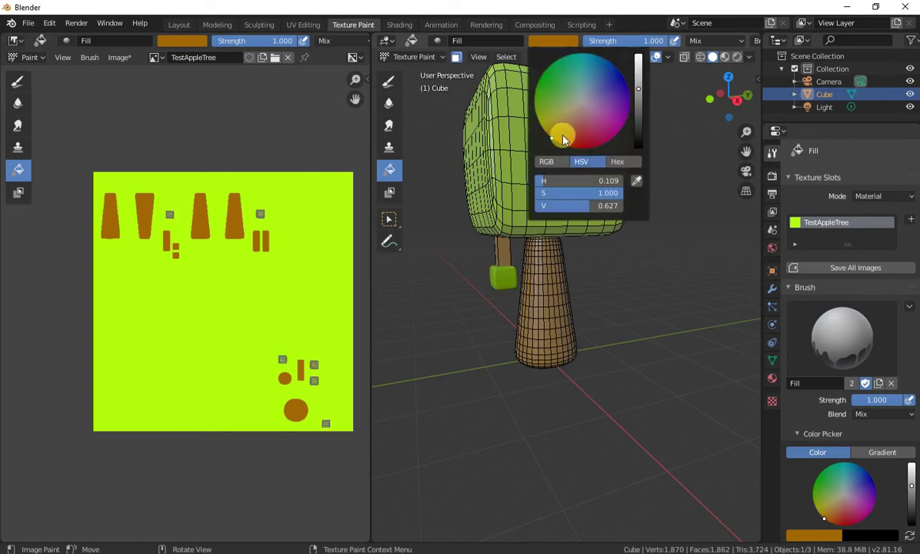
pyautogui.moveTo(564, 134); pyautogui.dragTo(580, 148)
pyautogui.moveTo(638, 83); pyautogui.dragTo(639, 55)
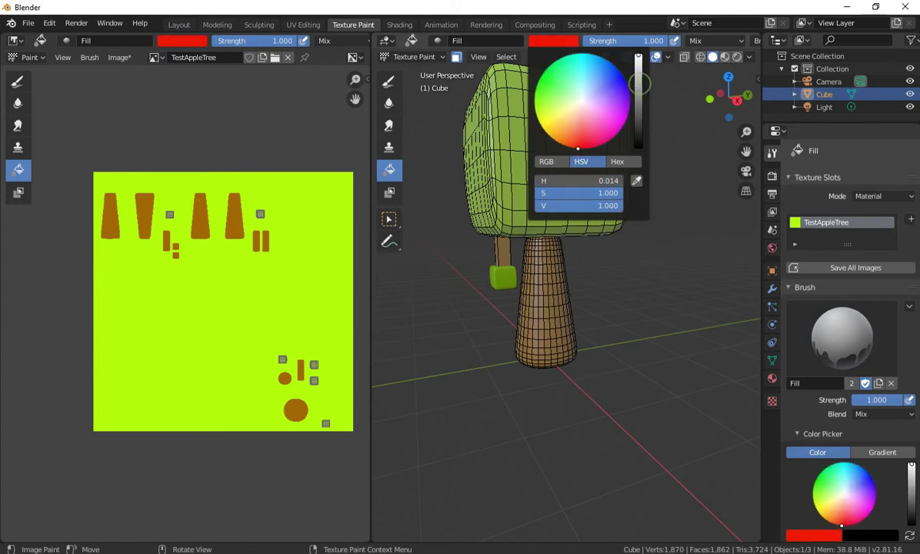
pyautogui.click(576, 146)
pyautogui.moveTo(576, 146)
pyautogui.mouseDown()
pyautogui.moveTo(500, 100)
pyautogui.moveTo(503, 110)
pyautogui.moveTo(507, 91)
pyautogui.moveTo(519, 105)
pyautogui.mouseUp()
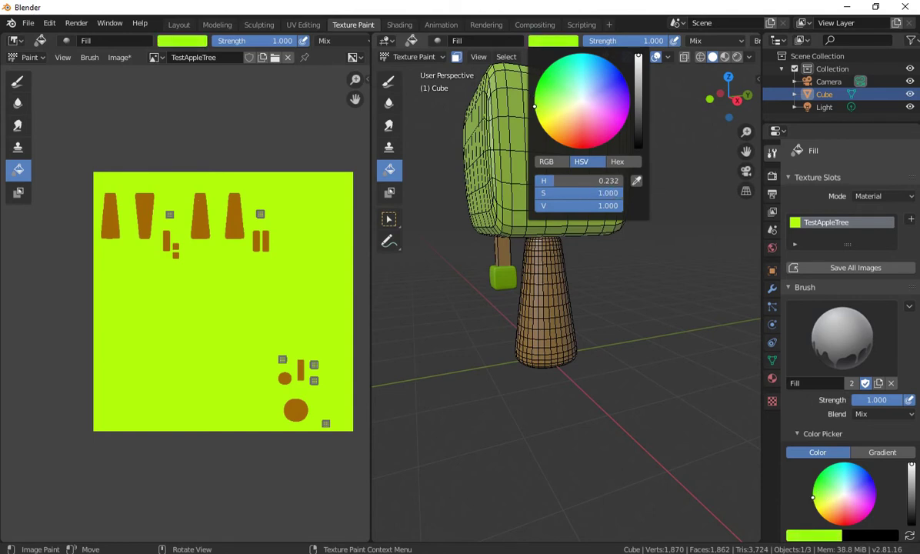
pyautogui.moveTo(637, 60); pyautogui.dragTo(637, 93)
pyautogui.moveTo(552, 111); pyautogui.dragTo(540, 108)
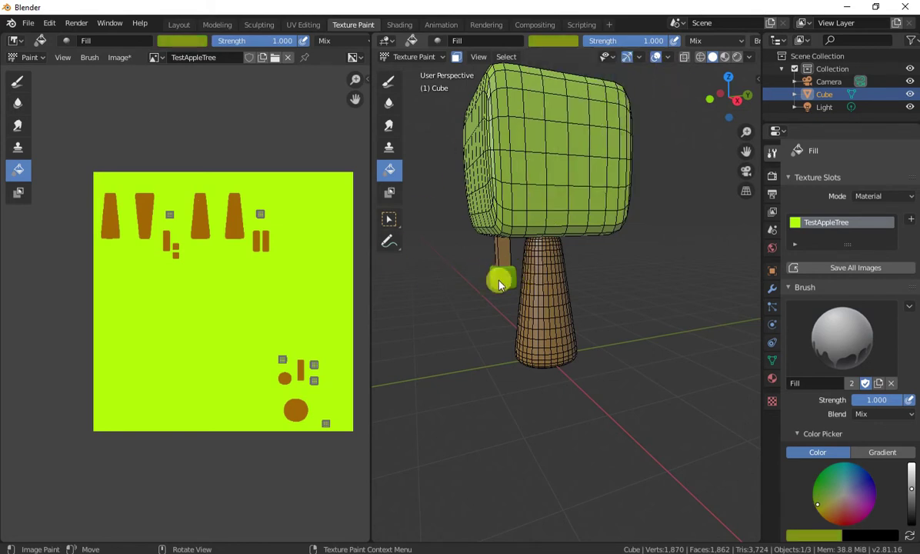
# Switch the viewport to material preview shading and turn off face masking to inspect the painted trunk and apple up close.
pyautogui.click(724, 59)
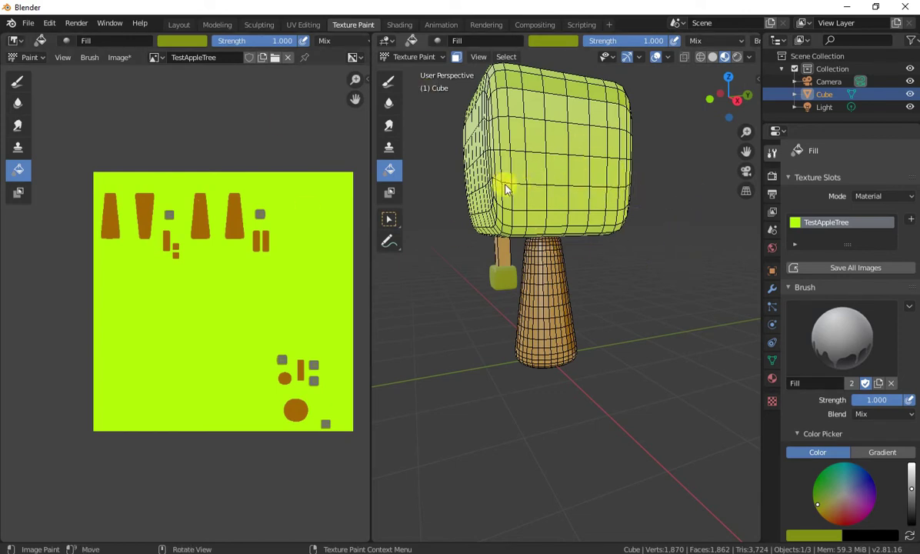
pyautogui.click(455, 58)
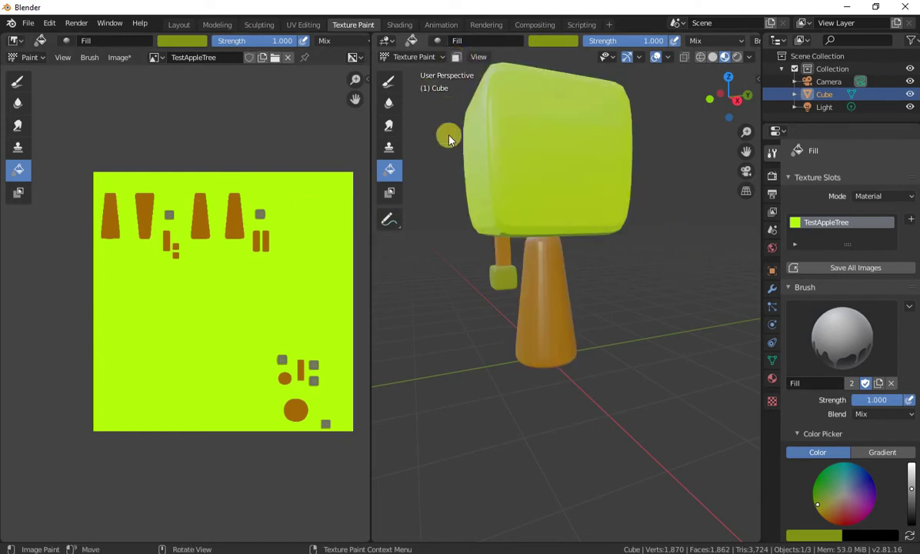
pyautogui.moveTo(589, 316); pyautogui.dragTo(659, 322, button='middle')
pyautogui.scroll(4, 576, 265)
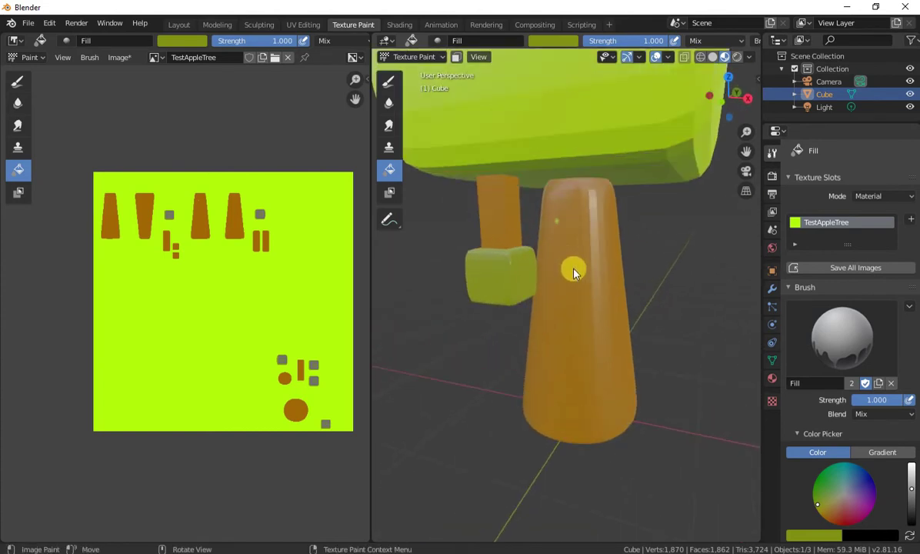
pyautogui.scroll(-2, 656, 289)
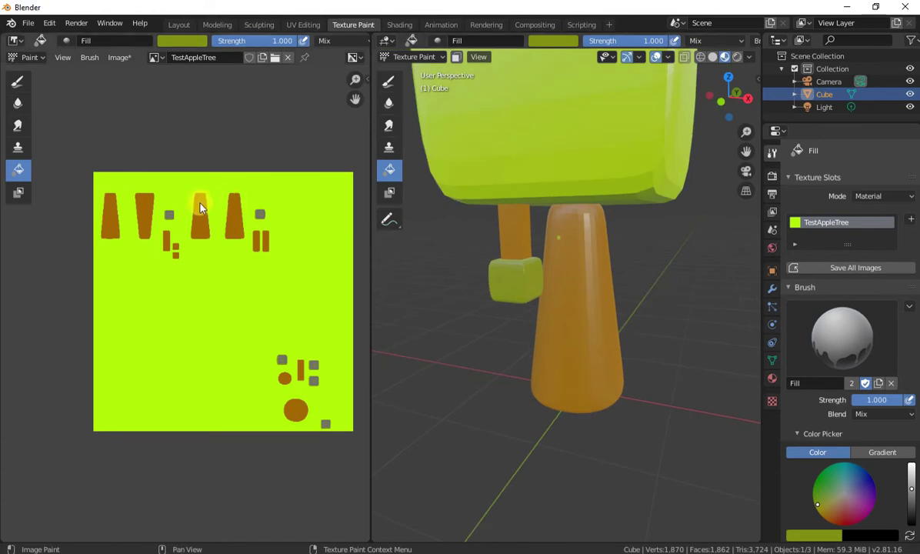
pyautogui.moveTo(549, 283); pyautogui.dragTo(453, 148, button='middle')
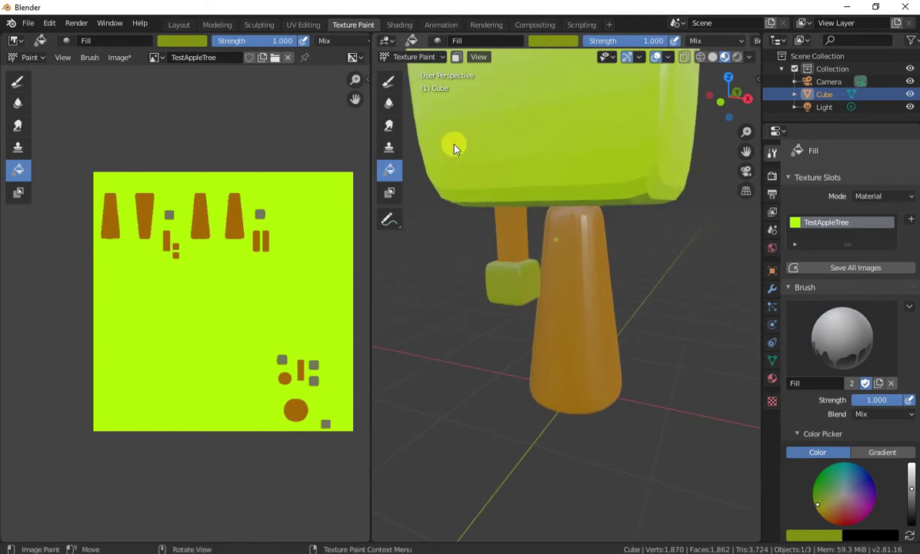
# Turn face masking back on, try to refill the trunk with brown sampled from the texture, and undo the fill and selection.
pyautogui.click(455, 57)
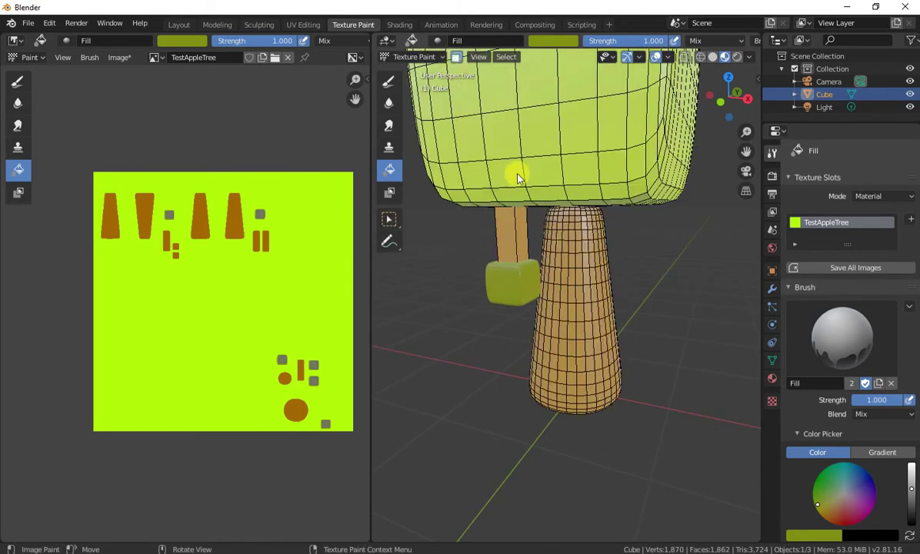
pyautogui.click(576, 291)
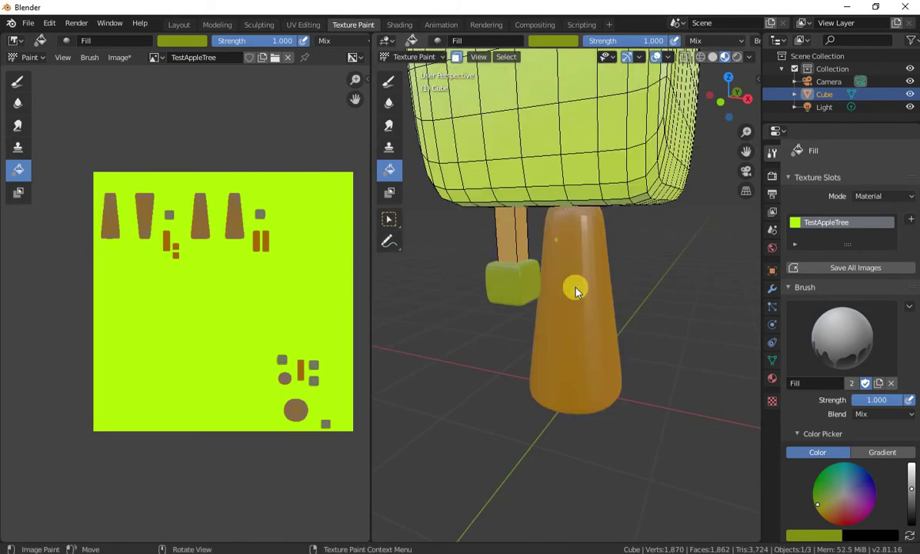
pyautogui.click(552, 42)
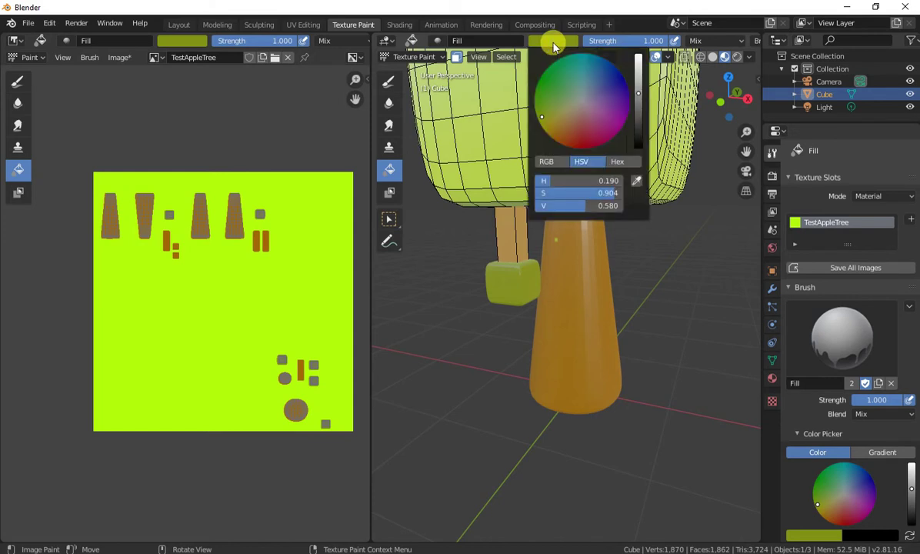
pyautogui.click(635, 184)
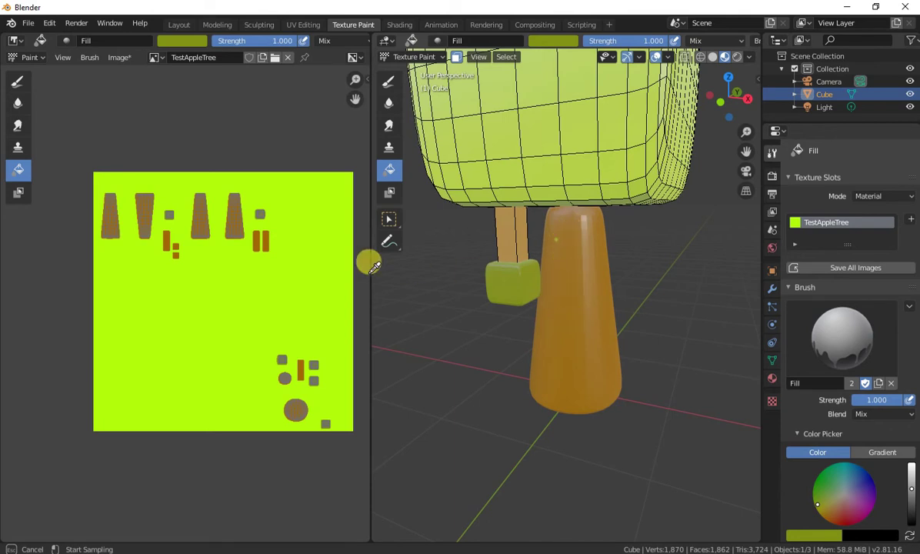
pyautogui.click(262, 239)
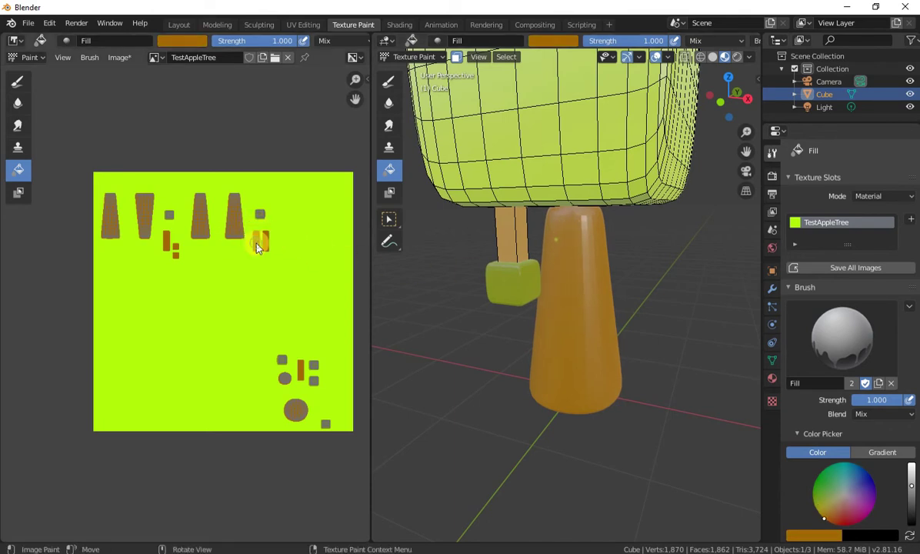
pyautogui.click(557, 241)
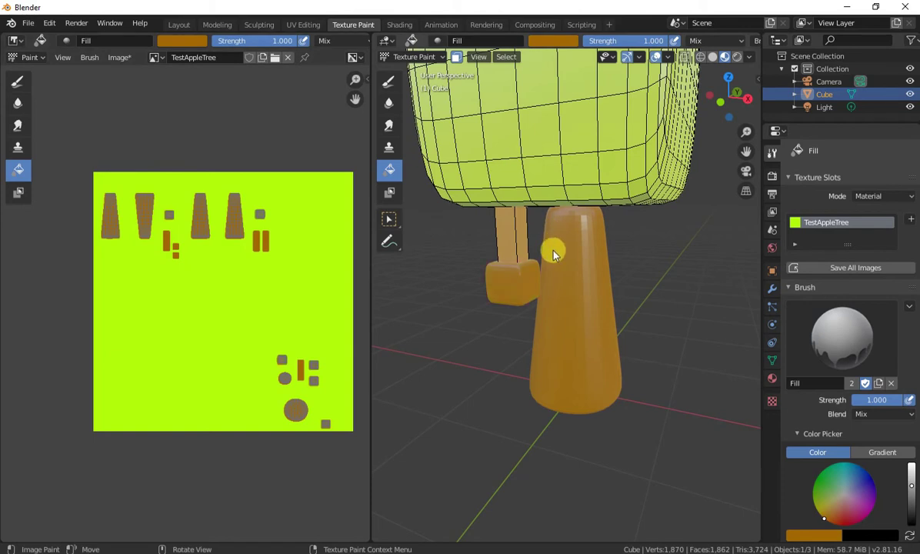
pyautogui.hotkey('ctrl', 'z')
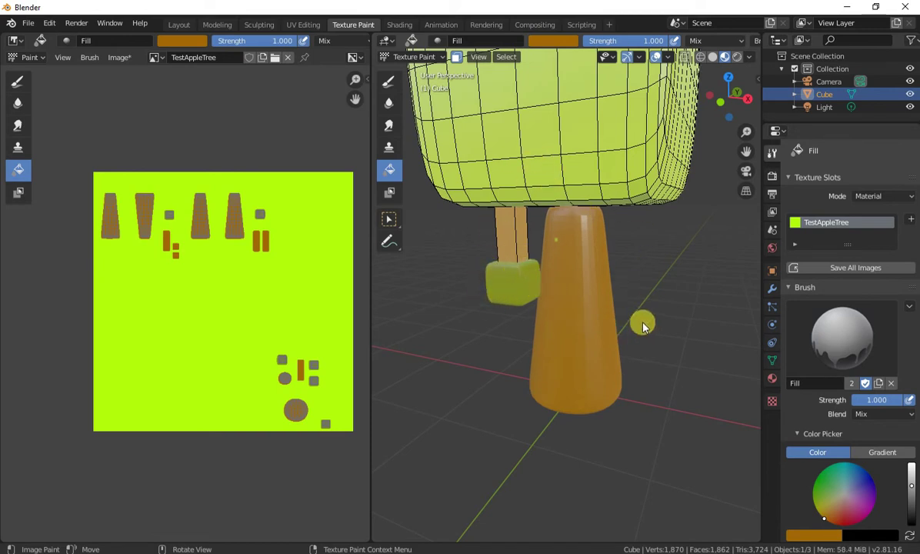
pyautogui.hotkey('ctrl', 'z')
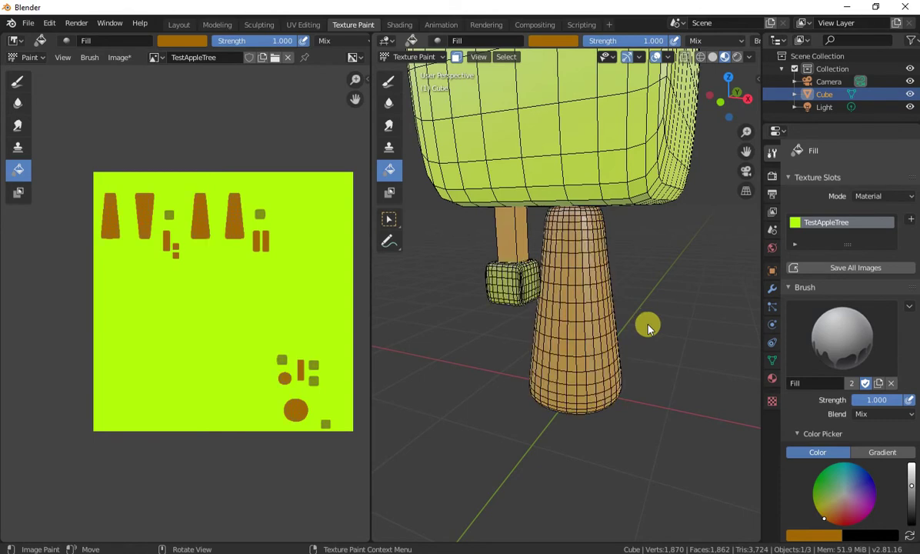
# Select all faces of the tree for painting, including the trunk, apple, stem and foliage.
pyautogui.click(580, 308)
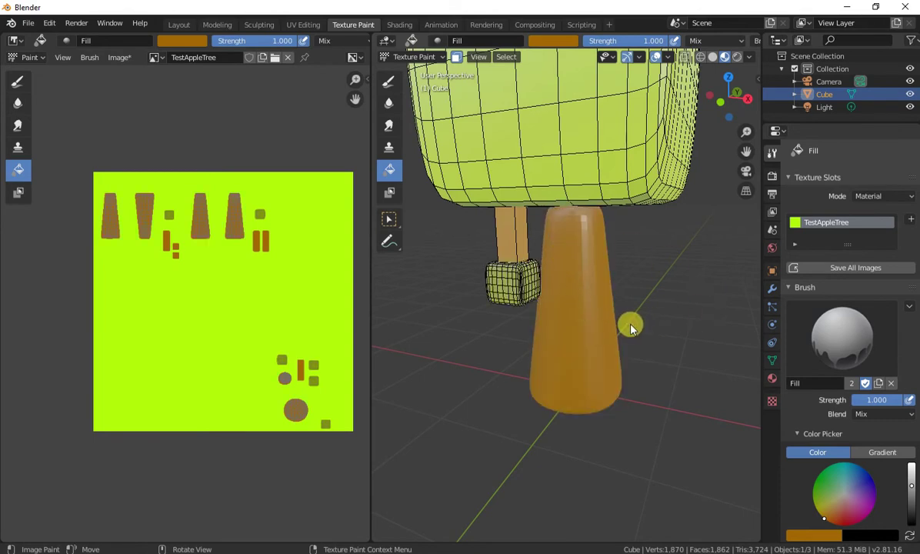
pyautogui.press('a')
pyautogui.press('a')
pyautogui.press('a')
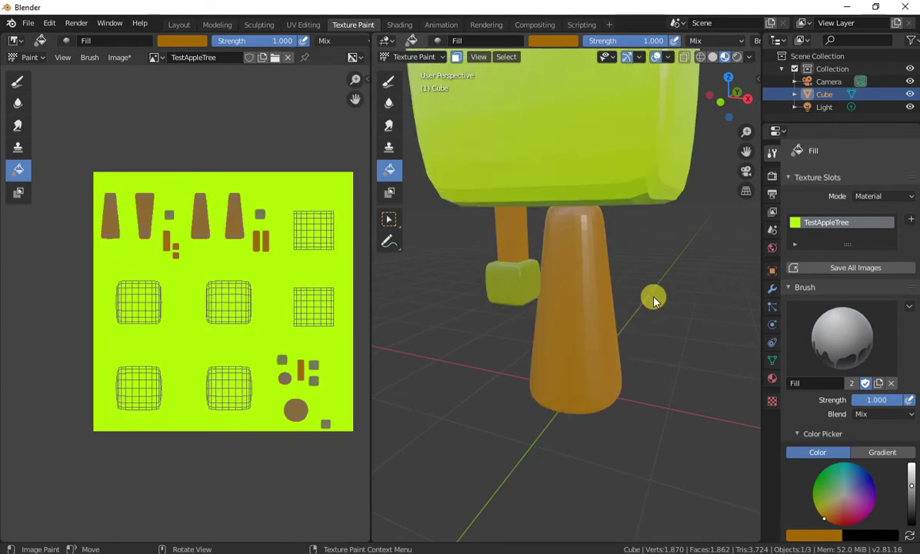
pyautogui.scroll(-4, 653, 300)
pyautogui.scroll(1, 646, 296)
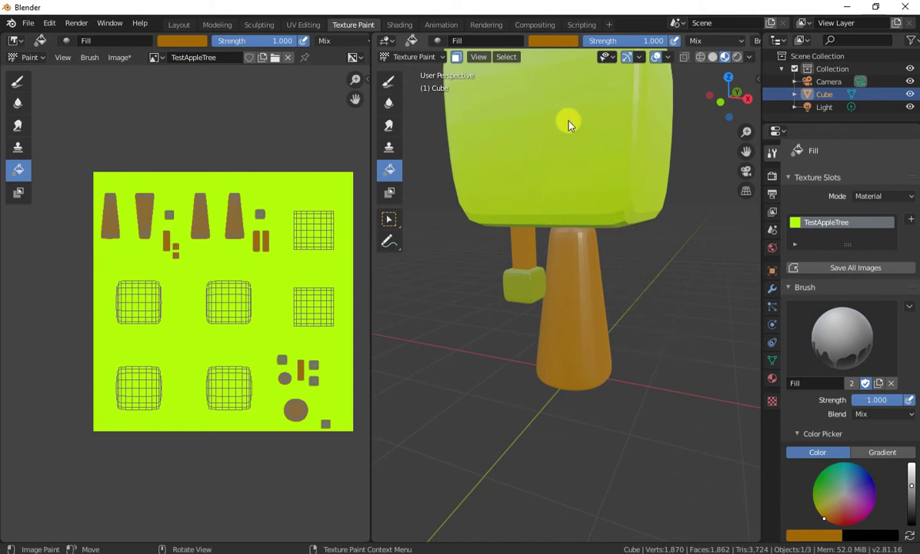
pyautogui.scroll(-2, 672, 275)
pyautogui.moveTo(669, 276); pyautogui.dragTo(641, 300, button='middle')
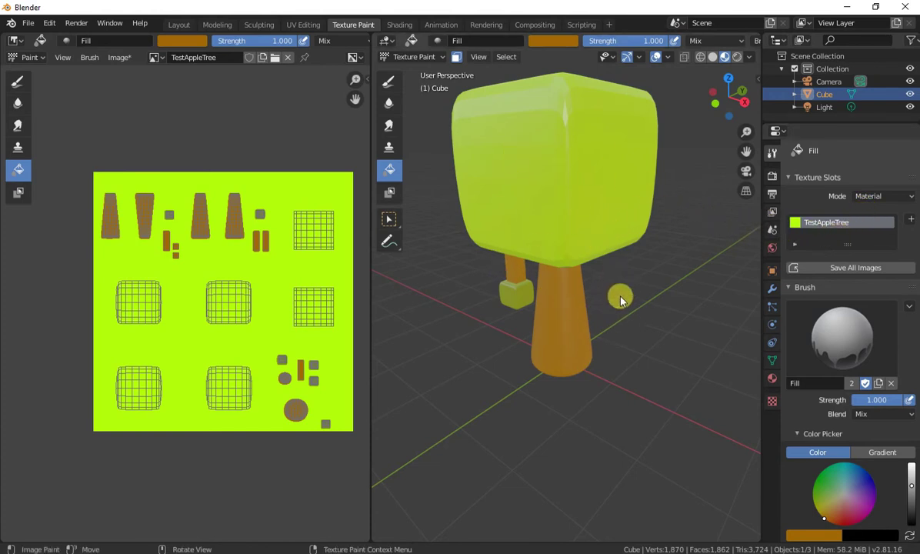
# Switch to the Draw brush and set its colour to a dark green.
pyautogui.click(387, 84)
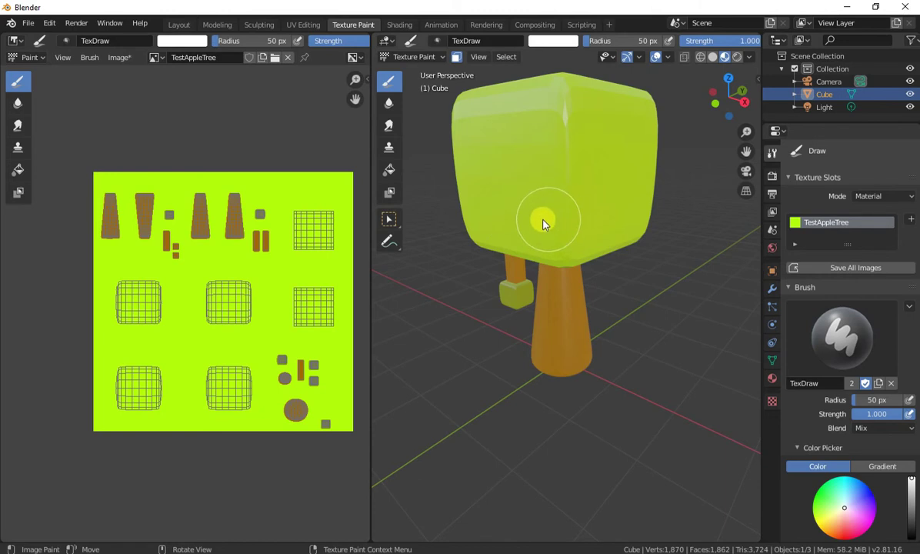
pyautogui.click(560, 42)
pyautogui.moveTo(606, 93); pyautogui.dragTo(535, 106)
pyautogui.moveTo(600, 205); pyautogui.dragTo(551, 205)
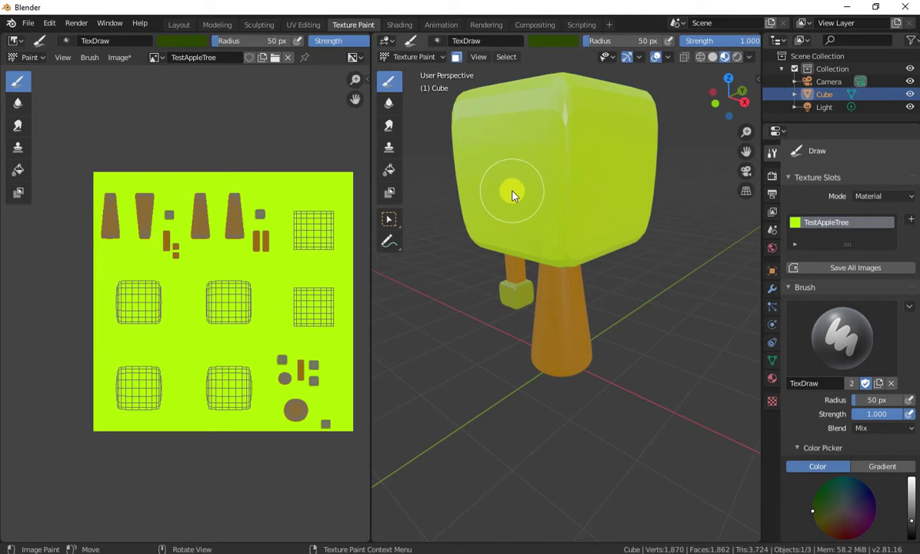
# Set the Draw brush's radius to 48 px and its strength to 0.350.
pyautogui.rightClick(454, 281)
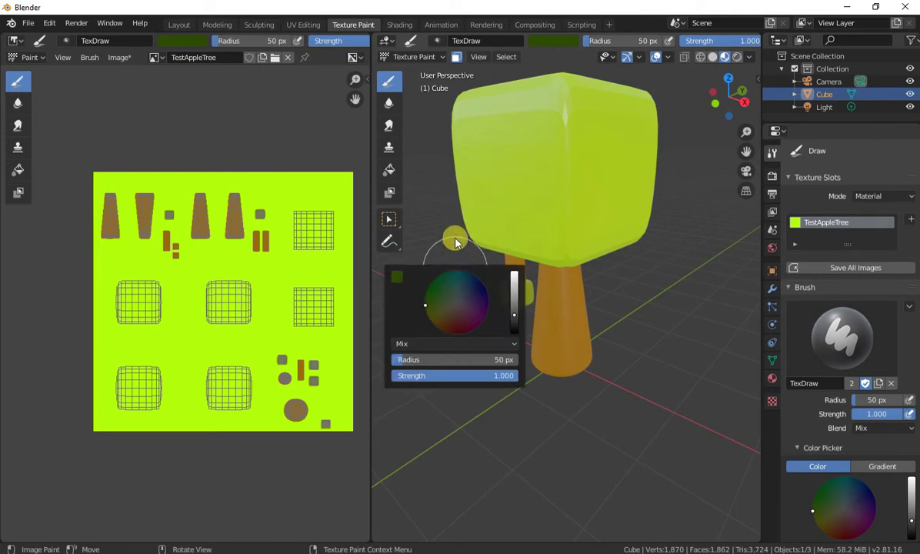
pyautogui.rightClick(437, 291)
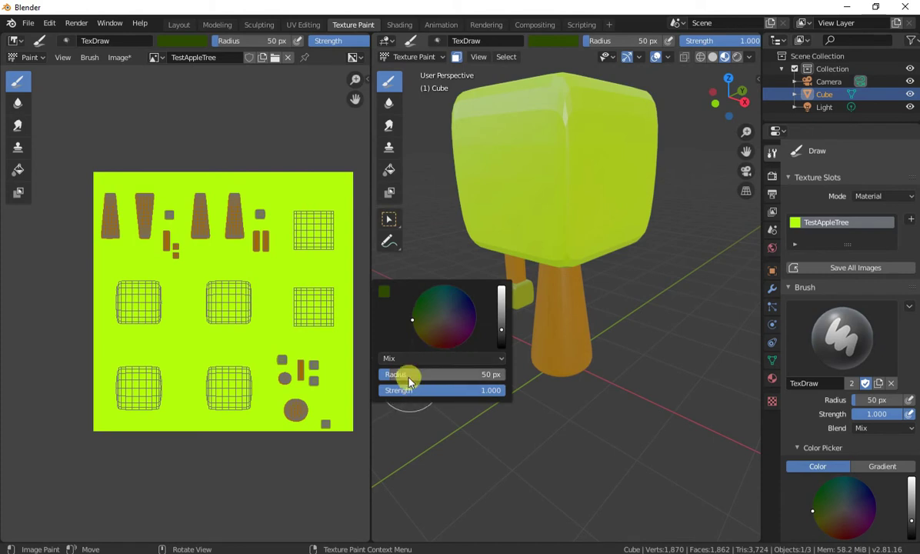
pyautogui.moveTo(394, 374)
pyautogui.mouseDown()
pyautogui.moveTo(531, 373)
pyautogui.moveTo(389, 373)
pyautogui.mouseUp()
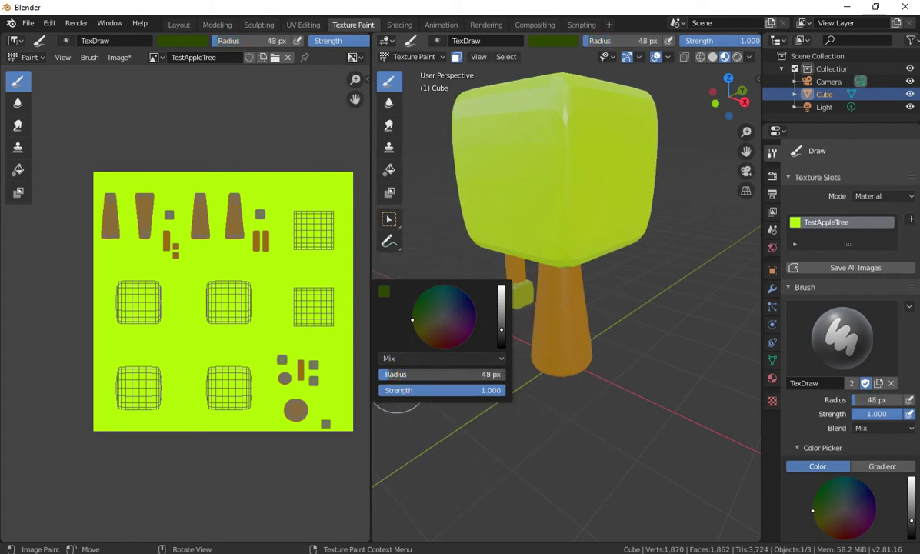
pyautogui.moveTo(451, 390)
pyautogui.mouseDown()
pyautogui.moveTo(408, 390)
pyautogui.moveTo(462, 390)
pyautogui.moveTo(402, 405)
pyautogui.mouseUp()
# Paint soft dark green shading along the lower edges of the foliage block's sides, working around the tree.
pyautogui.moveTo(565, 260)
pyautogui.mouseDown()
pyautogui.moveTo(464, 246)
pyautogui.moveTo(476, 249)
pyautogui.mouseUp()
pyautogui.moveTo(598, 264)
pyautogui.mouseDown()
pyautogui.moveTo(613, 248)
pyautogui.moveTo(652, 246)
pyautogui.mouseUp()
pyautogui.moveTo(686, 287)
pyautogui.mouseDown(button='middle')
pyautogui.moveTo(633, 306)
pyautogui.moveTo(550, 298)
pyautogui.moveTo(499, 245)
pyautogui.mouseUp(button='middle')
pyautogui.moveTo(499, 245)
pyautogui.mouseDown()
pyautogui.moveTo(532, 228)
pyautogui.moveTo(646, 224)
pyautogui.mouseUp()
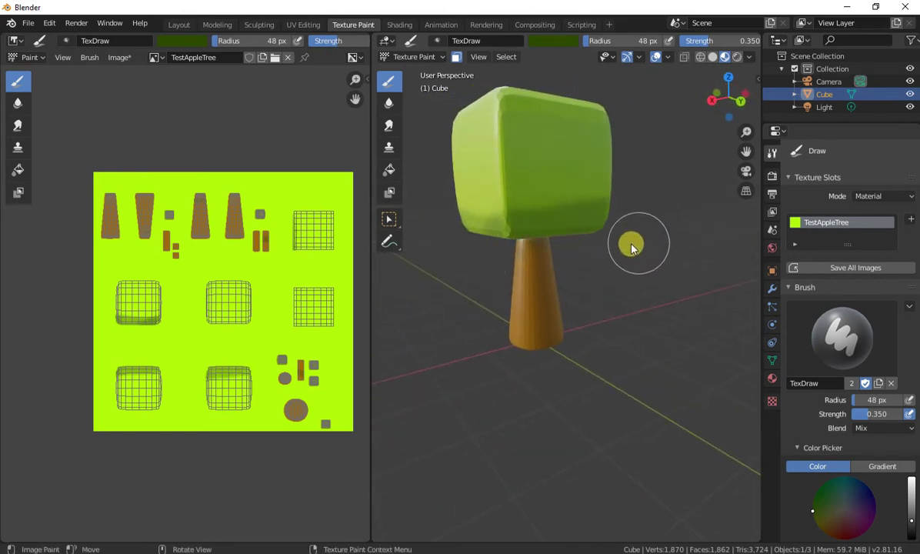
pyautogui.moveTo(630, 244); pyautogui.dragTo(590, 240, button='middle')
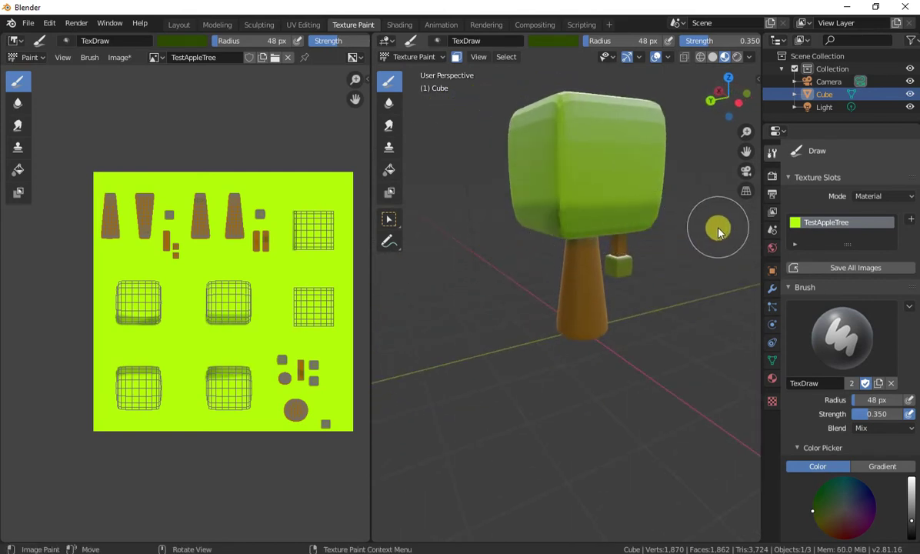
pyautogui.moveTo(717, 226)
pyautogui.mouseDown(button='middle')
pyautogui.moveTo(588, 250)
pyautogui.moveTo(465, 239)
pyautogui.moveTo(468, 195)
pyautogui.moveTo(580, 226)
pyautogui.mouseUp(button='middle')
# Paint dark green shading onto the underside of the foliage block, working around the top of the trunk.
pyautogui.moveTo(541, 260); pyautogui.dragTo(647, 233, button='middle')
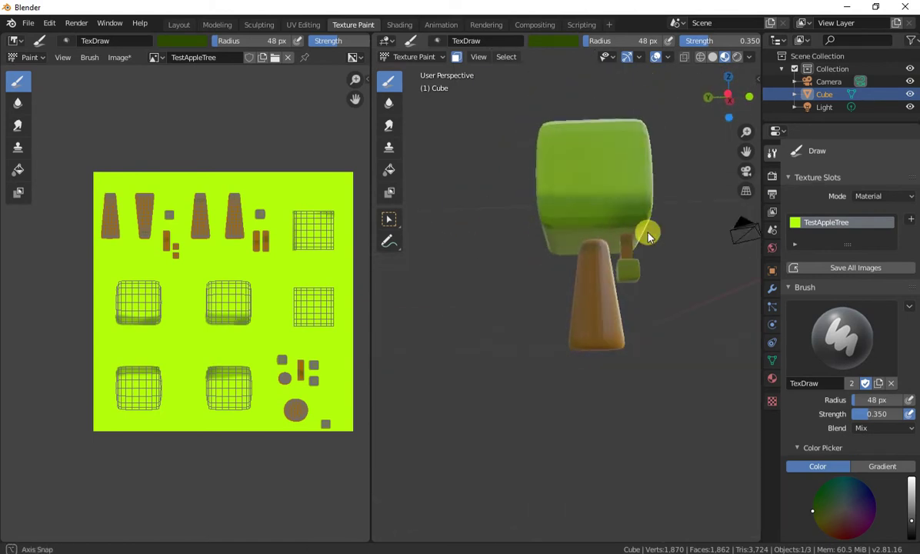
pyautogui.moveTo(550, 221)
pyautogui.mouseDown(button='middle')
pyautogui.moveTo(598, 259)
pyautogui.moveTo(634, 245)
pyautogui.mouseUp(button='middle')
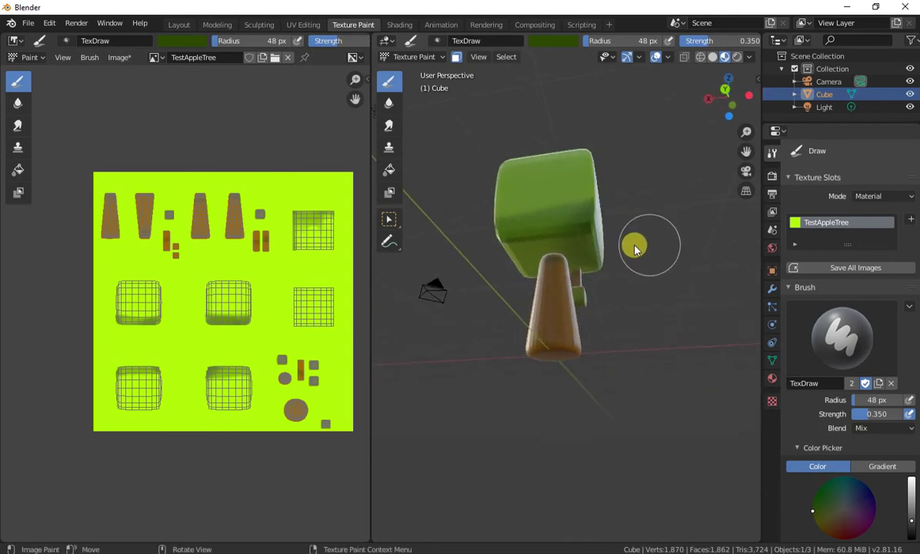
pyautogui.moveTo(634, 245)
pyautogui.mouseDown()
pyautogui.moveTo(546, 236)
pyautogui.moveTo(513, 246)
pyautogui.mouseUp()
pyautogui.moveTo(513, 246)
pyautogui.mouseDown(button='middle')
pyautogui.moveTo(675, 270)
pyautogui.moveTo(513, 221)
pyautogui.mouseUp(button='middle')
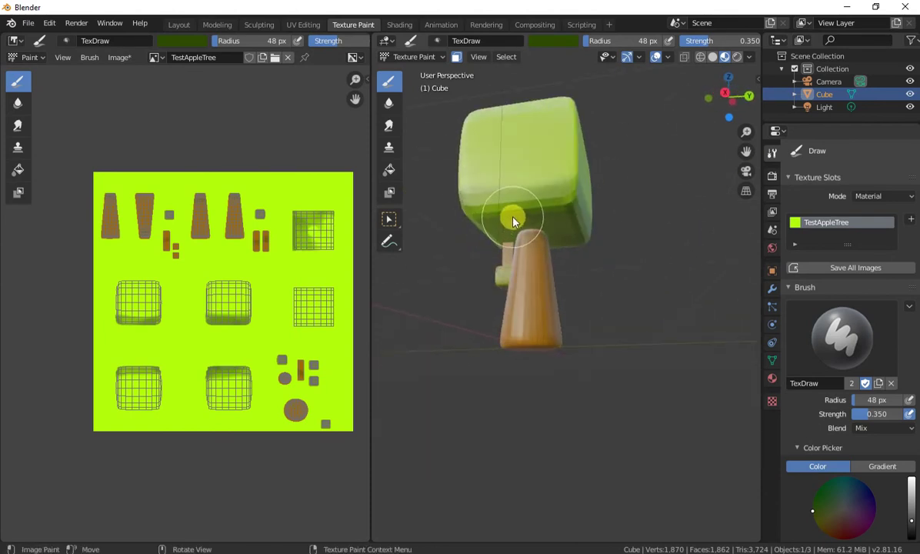
pyautogui.moveTo(505, 233); pyautogui.dragTo(507, 236)
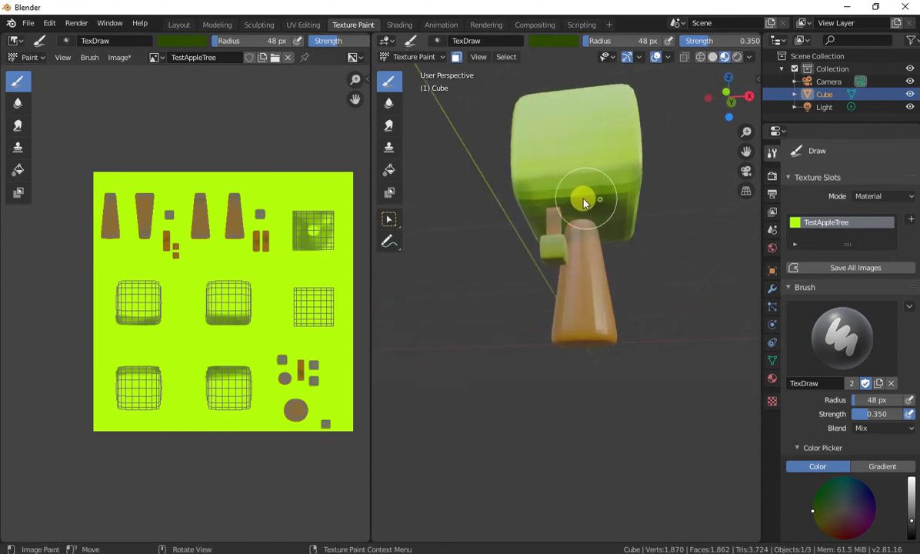
pyautogui.moveTo(582, 202); pyautogui.dragTo(598, 266, button='middle')
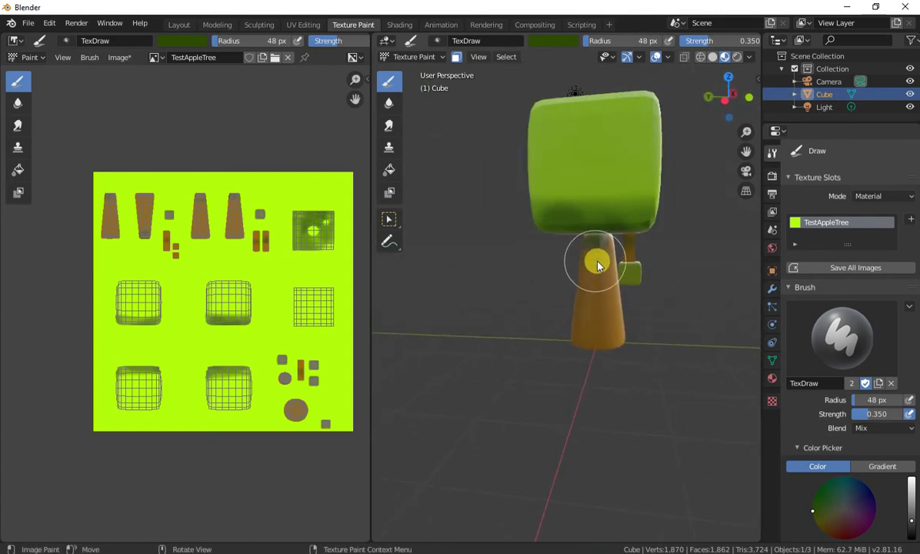
pyautogui.scroll(3, 599, 265)
pyautogui.moveTo(637, 211)
pyautogui.mouseDown()
pyautogui.moveTo(600, 205)
pyautogui.moveTo(627, 214)
pyautogui.mouseUp()
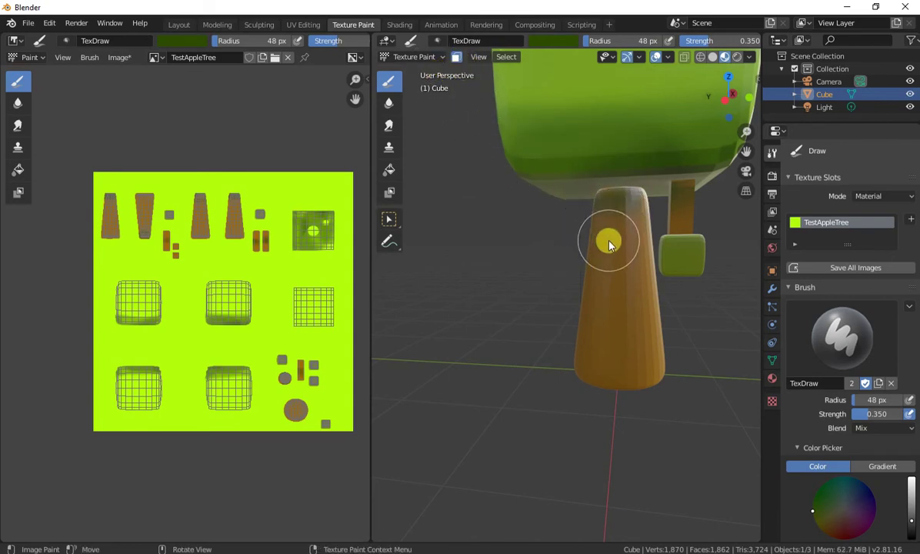
# Restrict painting to the foliage faces and fill in the dark green shading across the underside and lower edges.
pyautogui.press('m')
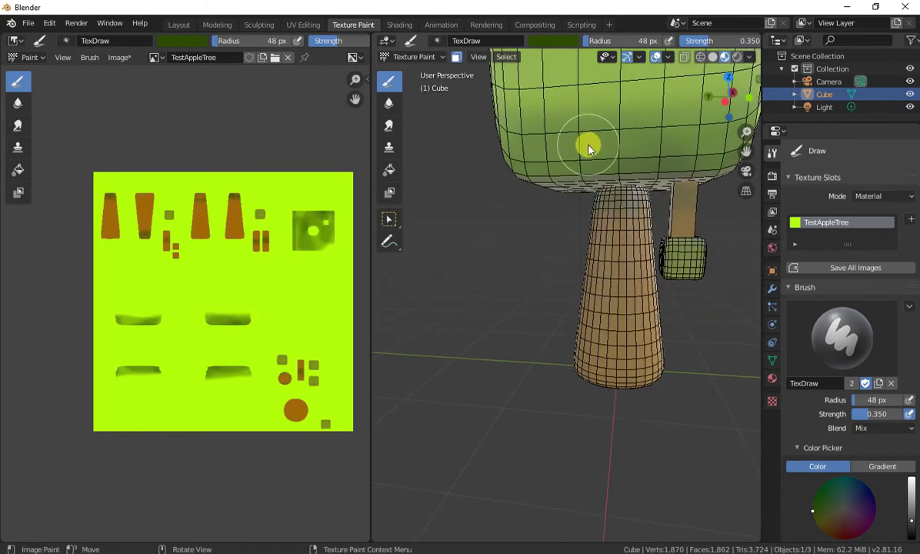
pyautogui.press('l')
pyautogui.moveTo(587, 168); pyautogui.dragTo(555, 150, button='middle')
pyautogui.moveTo(577, 164); pyautogui.dragTo(709, 168)
pyautogui.moveTo(659, 192); pyautogui.dragTo(644, 182, button='middle')
pyautogui.moveTo(560, 204)
pyautogui.mouseDown()
pyautogui.moveTo(615, 163)
pyautogui.moveTo(597, 189)
pyautogui.moveTo(653, 183)
pyautogui.mouseUp()
pyautogui.moveTo(596, 184); pyautogui.dragTo(656, 182)
pyautogui.moveTo(694, 218)
pyautogui.mouseDown(button='middle')
pyautogui.moveTo(509, 240)
pyautogui.moveTo(669, 189)
pyautogui.mouseUp(button='middle')
pyautogui.moveTo(643, 160); pyautogui.dragTo(442, 152)
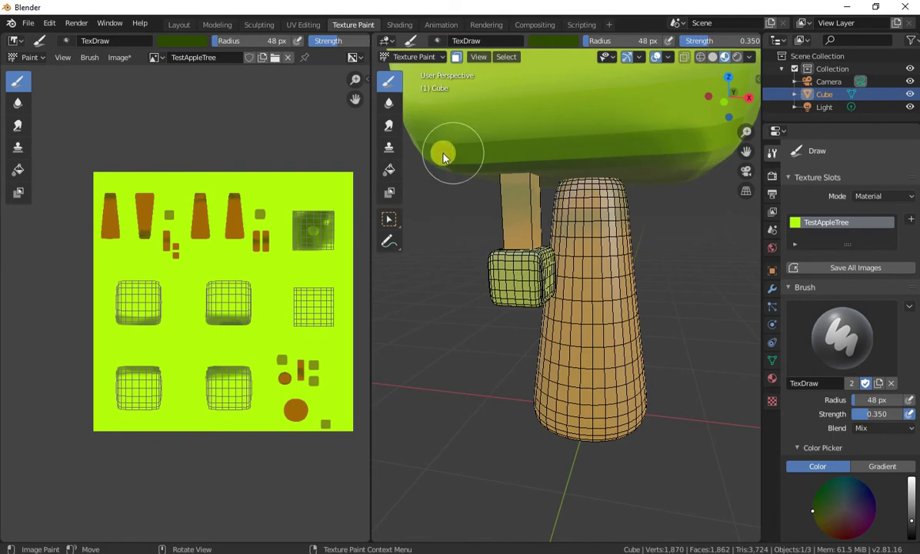
pyautogui.moveTo(653, 223); pyautogui.dragTo(493, 190, button='middle')
pyautogui.moveTo(471, 143)
pyautogui.mouseDown()
pyautogui.moveTo(700, 165)
pyautogui.moveTo(585, 137)
pyautogui.moveTo(676, 199)
pyautogui.mouseUp()
pyautogui.moveTo(675, 199)
pyautogui.mouseDown(button='middle')
pyautogui.moveTo(646, 276)
pyautogui.moveTo(677, 271)
pyautogui.moveTo(663, 283)
pyautogui.moveTo(748, 304)
pyautogui.moveTo(750, 322)
pyautogui.moveTo(692, 292)
pyautogui.mouseUp(button='middle')
# Select all faces of the tree again and turn off the face selection masking.
pyautogui.scroll(-4, 646, 293)
pyautogui.press('a')
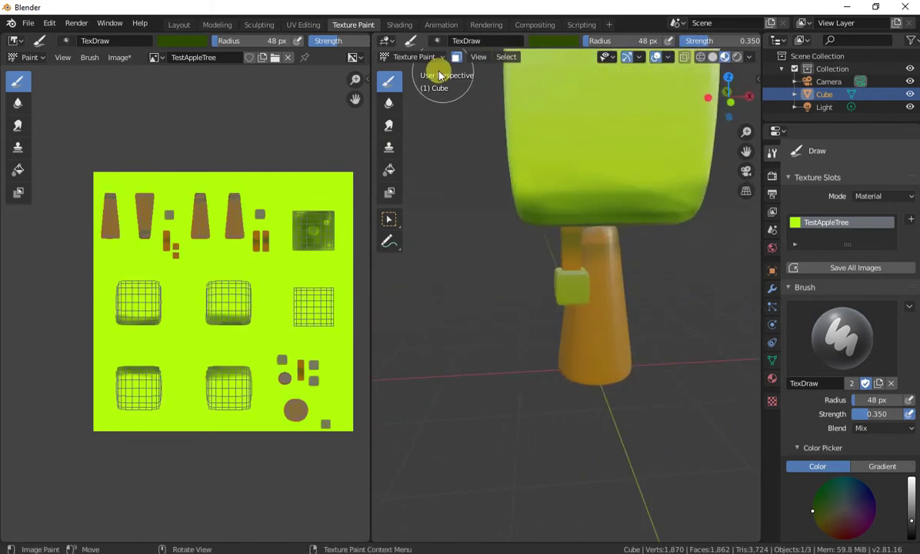
pyautogui.click(456, 57)
pyautogui.moveTo(679, 351)
pyautogui.mouseDown(button='middle')
pyautogui.moveTo(399, 314)
pyautogui.moveTo(419, 347)
pyautogui.moveTo(699, 355)
pyautogui.moveTo(682, 352)
pyautogui.mouseUp(button='middle')
pyautogui.scroll(-3, 682, 353)
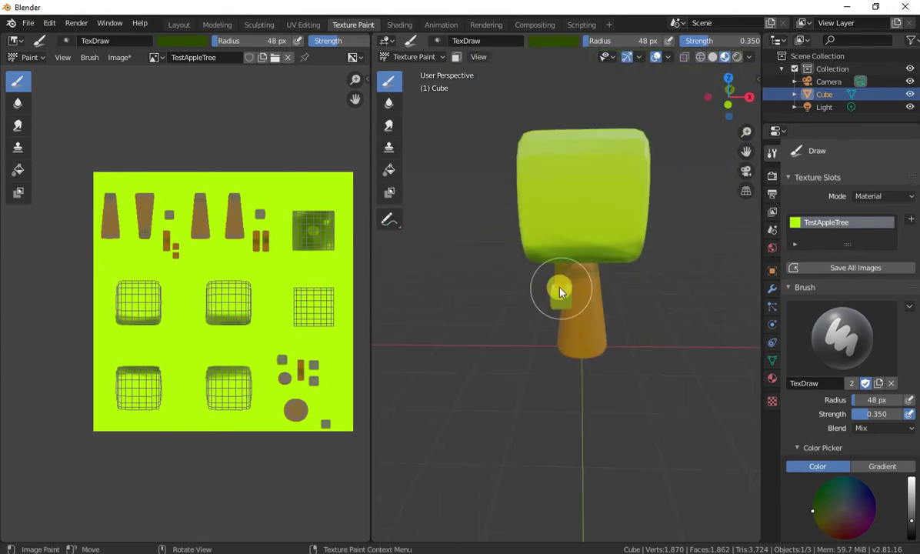
# Save the painted texture as TestAppleTree.png in the SmileGame Models Trees folder.
pyautogui.click(119, 58)
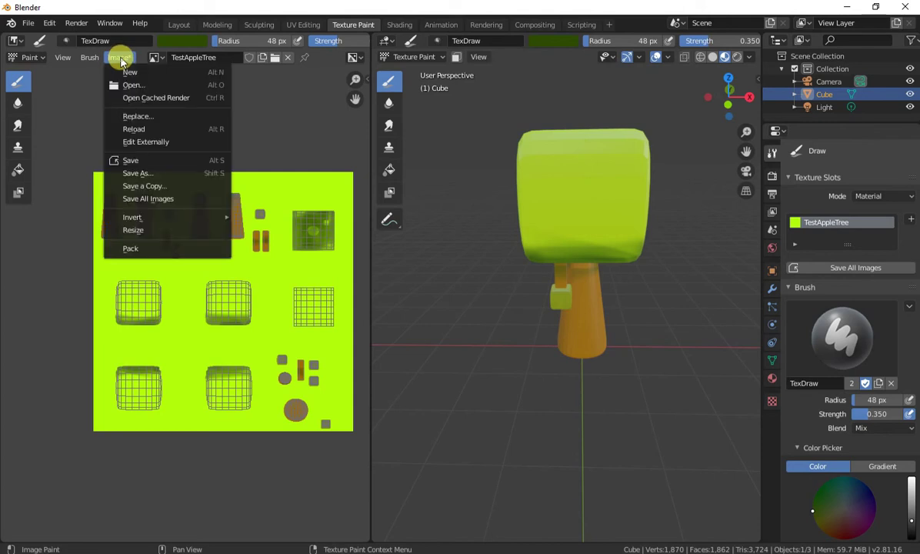
pyautogui.click(136, 162)
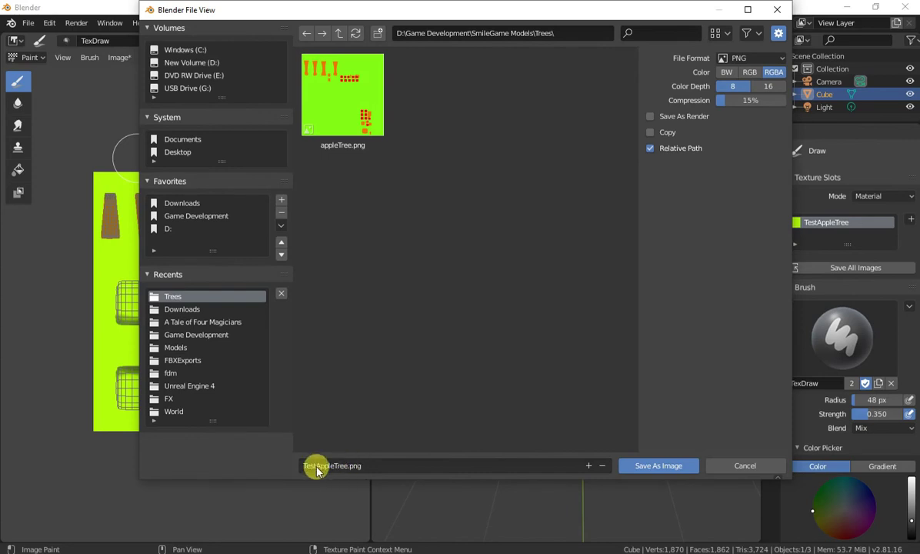
pyautogui.click(646, 467)
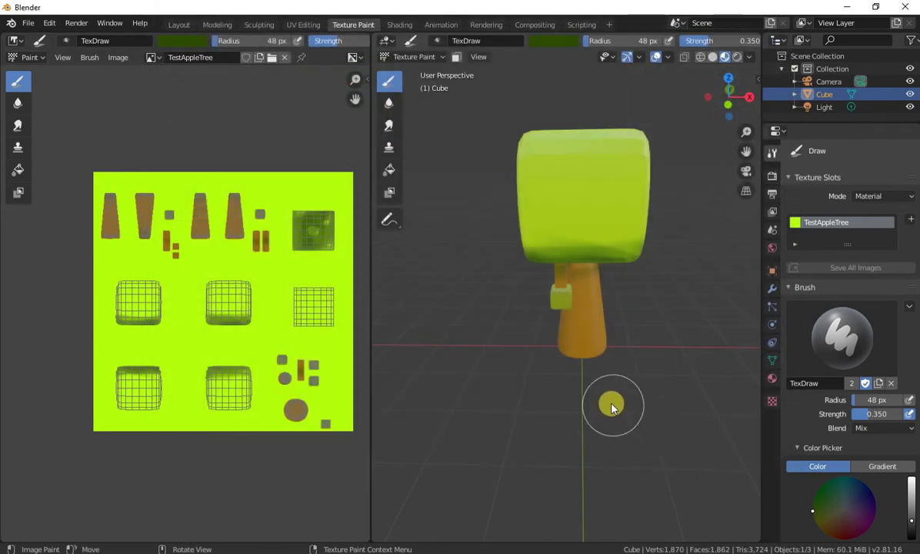
# Switch to the Layout workspace and display the tree with its texture in Material Preview shading.
pyautogui.click(175, 29)
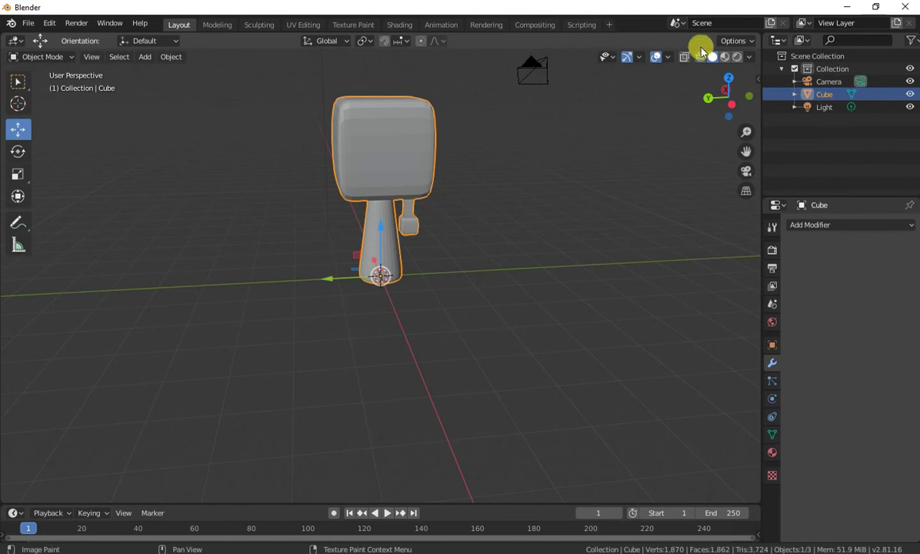
pyautogui.click(725, 58)
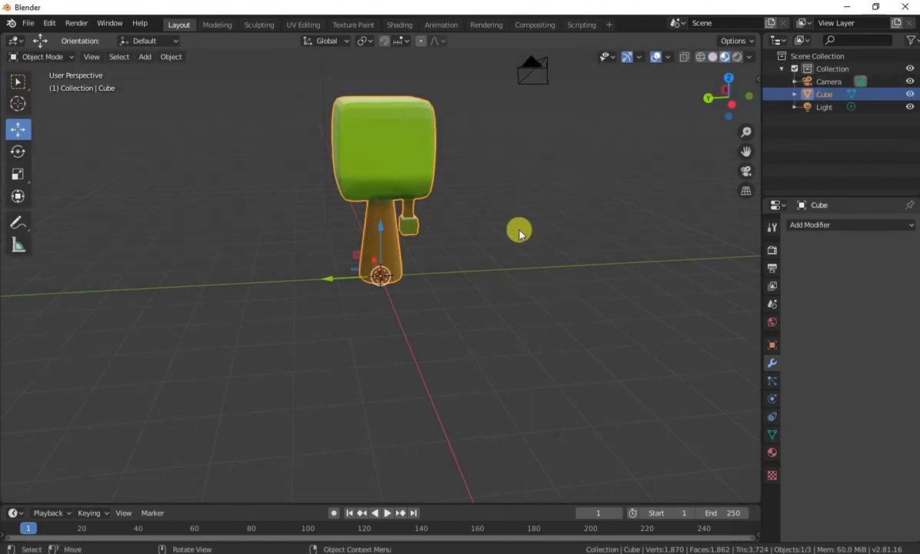
pyautogui.moveTo(445, 249); pyautogui.dragTo(411, 215, button='middle')
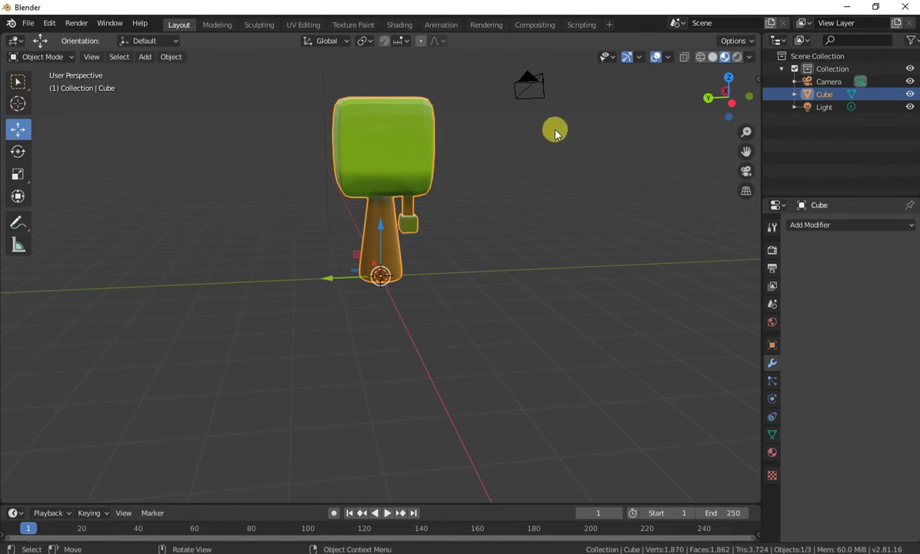
# Scale the tree down uniformly to about 0.58 and apply its scale.
pyautogui.press('s')
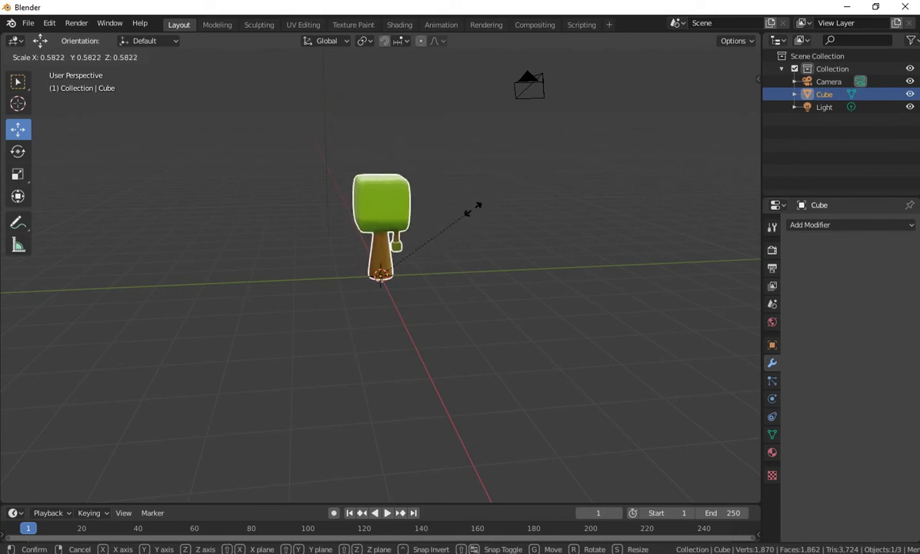
pyautogui.click(472, 208)
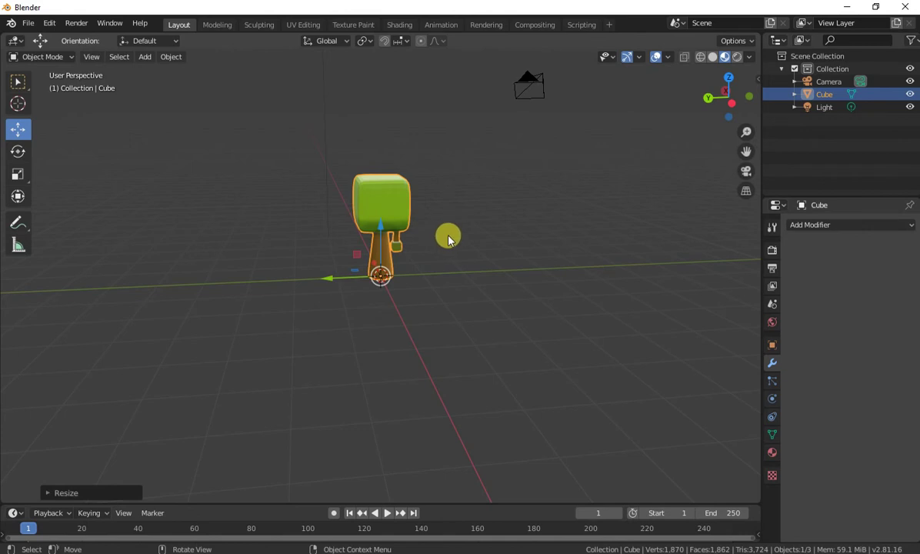
pyautogui.hotkey('ctrl', 'a')
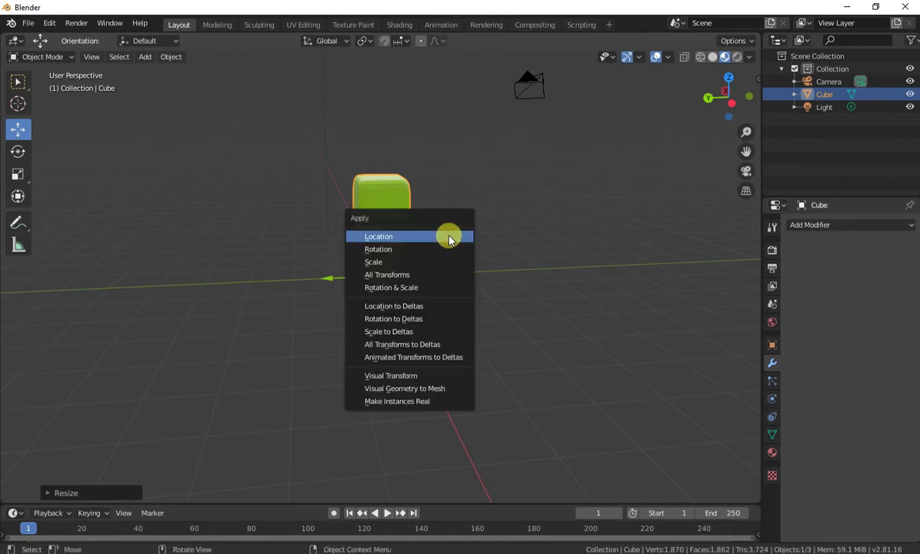
pyautogui.click(391, 264)
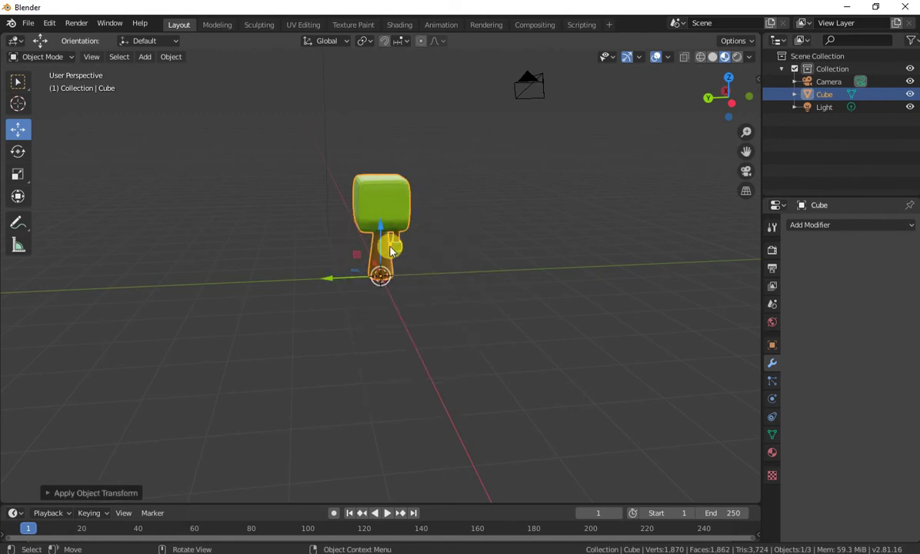
# Select only the tree and start an FBX export into D:\Game Development\SmileGame Models\Trees.
pyautogui.click(446, 245)
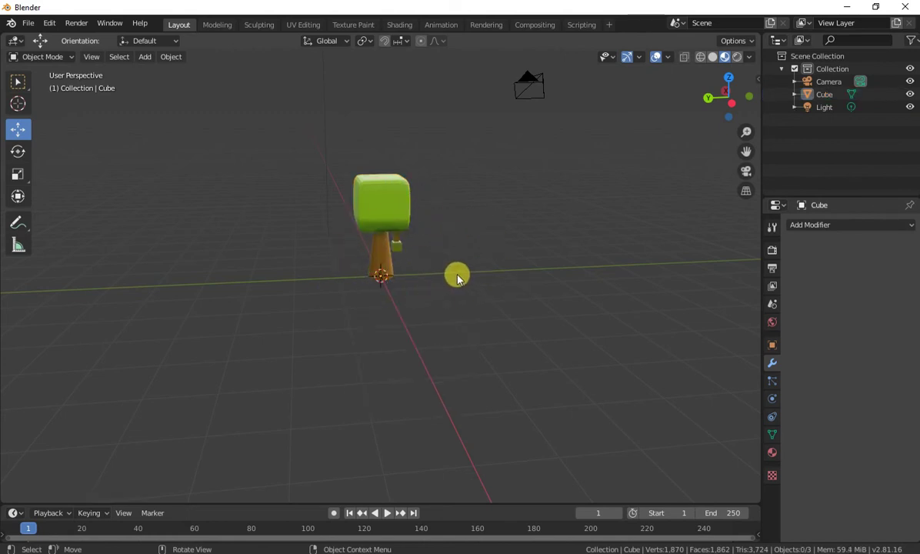
pyautogui.click(383, 212)
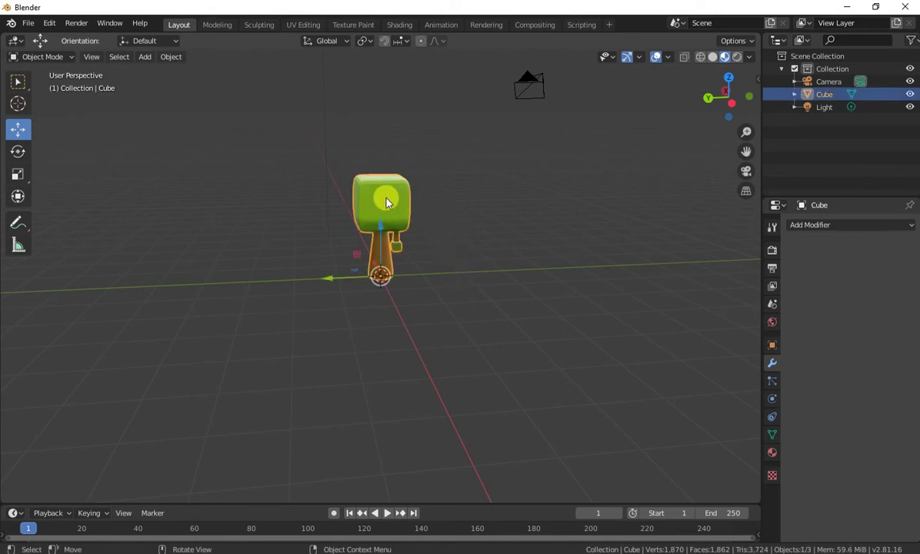
pyautogui.click(28, 23)
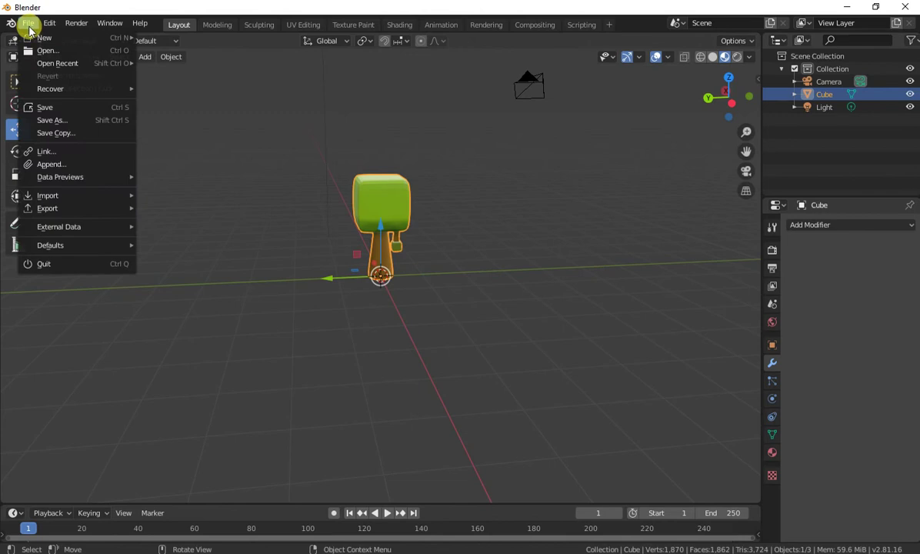
pyautogui.moveTo(52, 207)
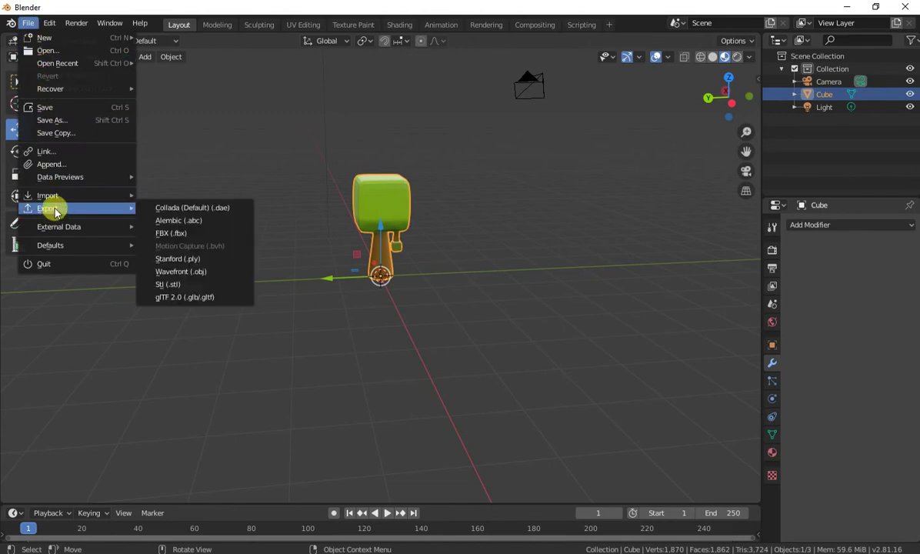
pyautogui.click(195, 236)
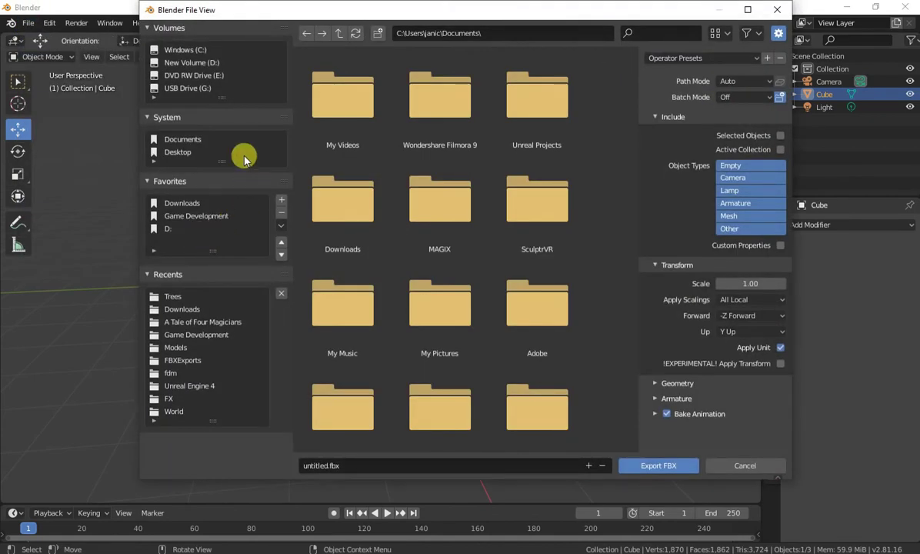
pyautogui.click(212, 66)
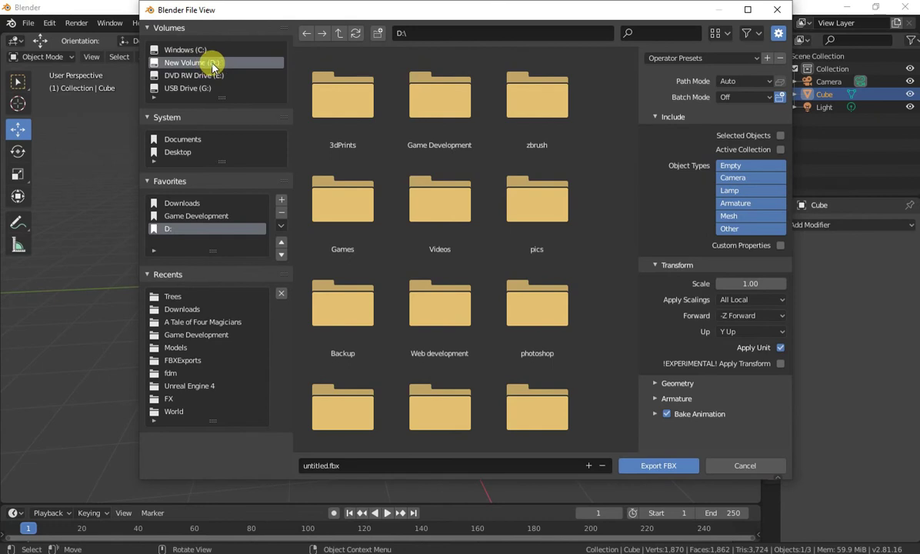
pyautogui.doubleClick(450, 92)
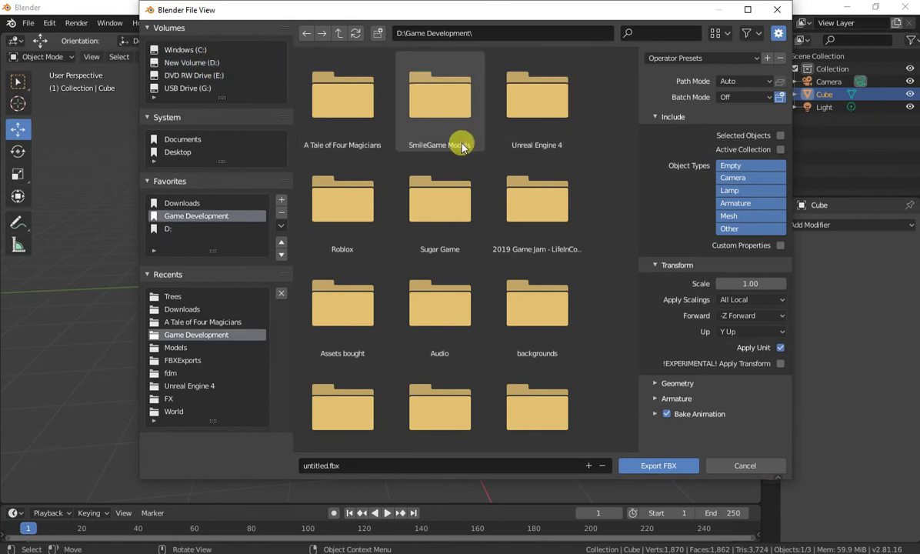
pyautogui.doubleClick(440, 123)
pyautogui.doubleClick(358, 107)
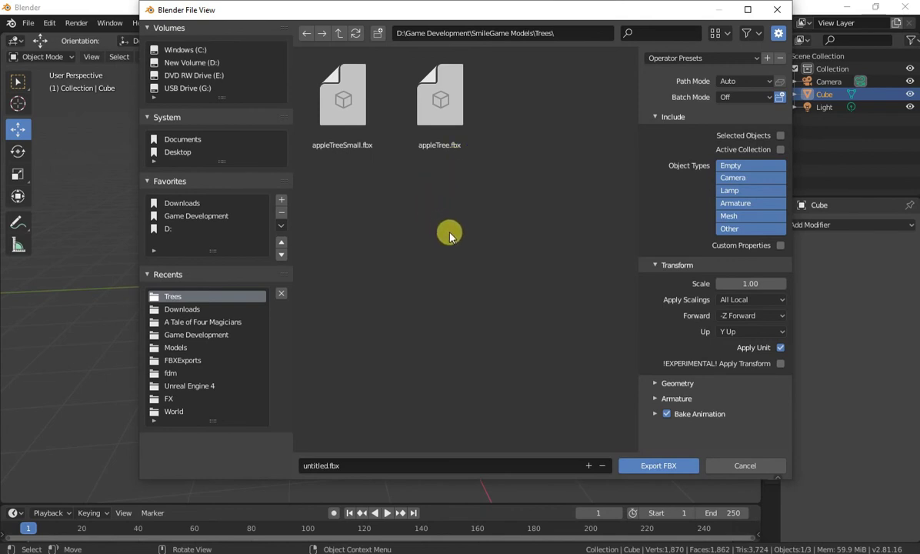
# Name the export file TestAppleTree.fbx.
pyautogui.click(316, 463)
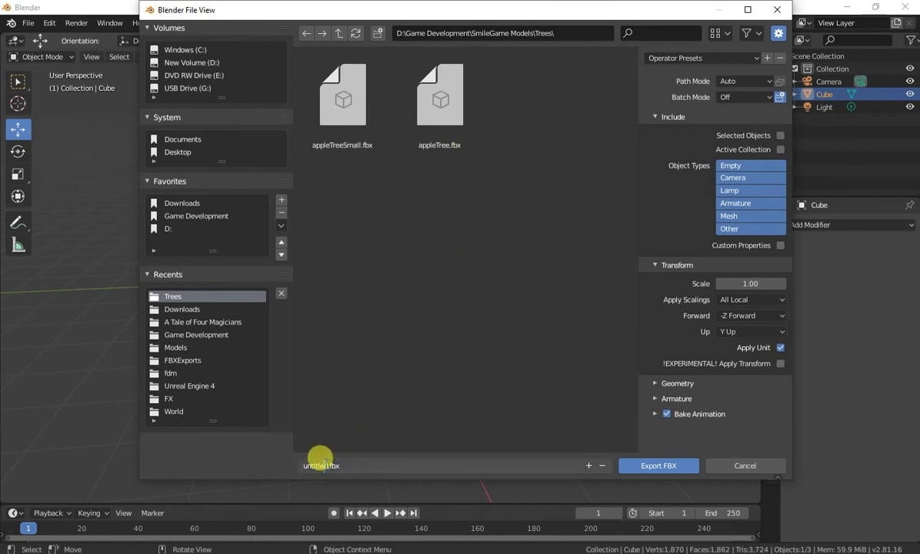
pyautogui.moveTo(324, 463); pyautogui.dragTo(279, 465)
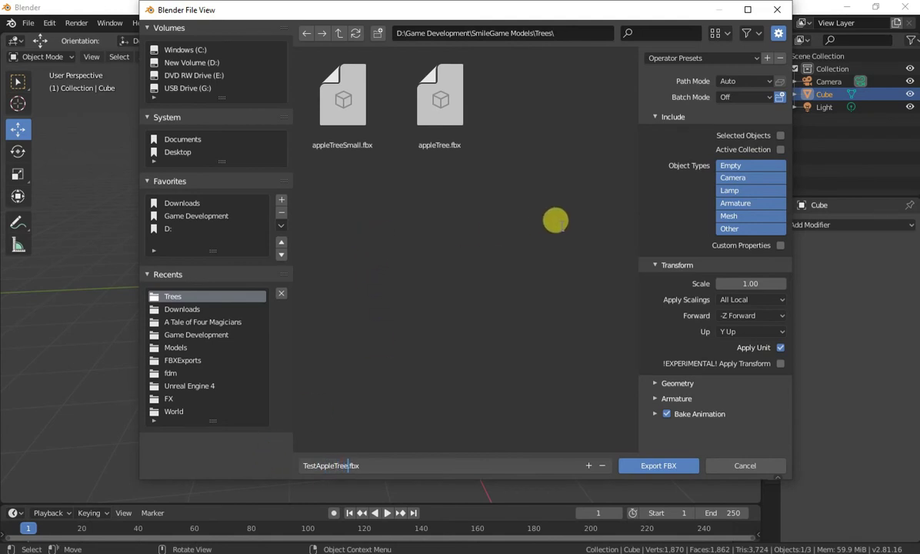
pyautogui.click(594, 215)
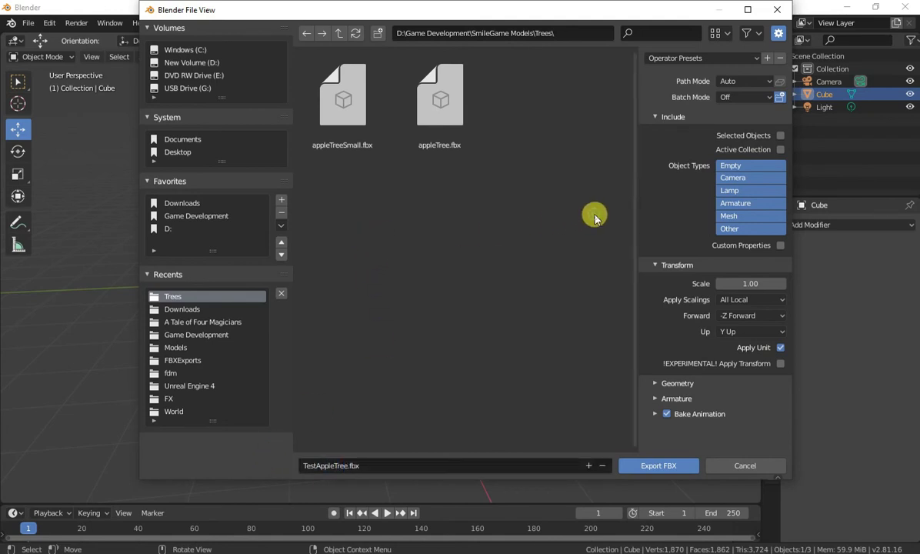
# Limit the export to selected objects, set the scale to 0.01 and export the FBX file.
pyautogui.click(749, 136)
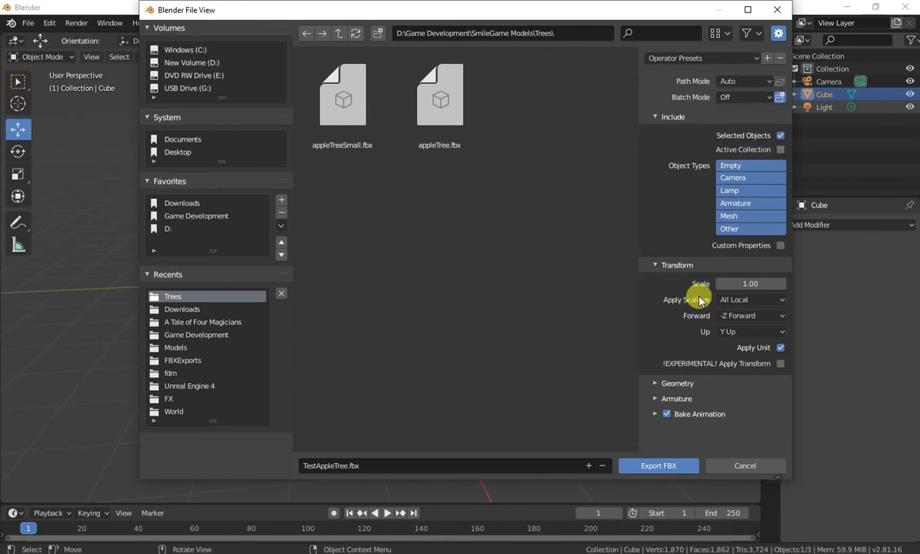
pyautogui.click(748, 283)
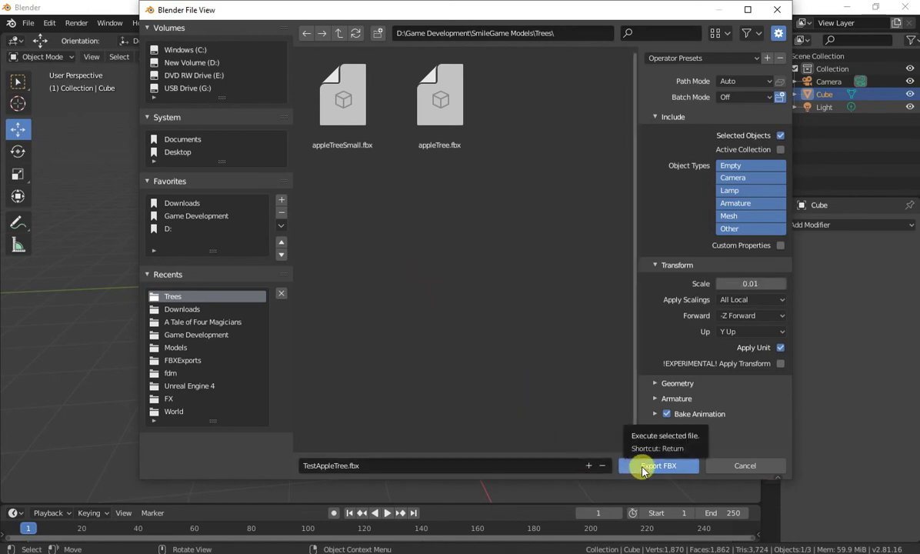
pyautogui.click(643, 466)
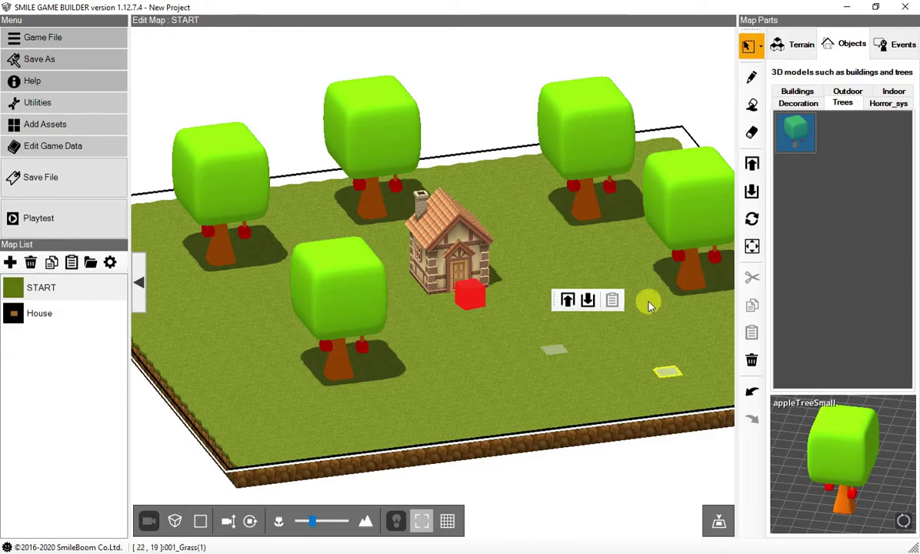
# Delete the five existing apple trees and the house from the START map.
pyautogui.click(338, 315)
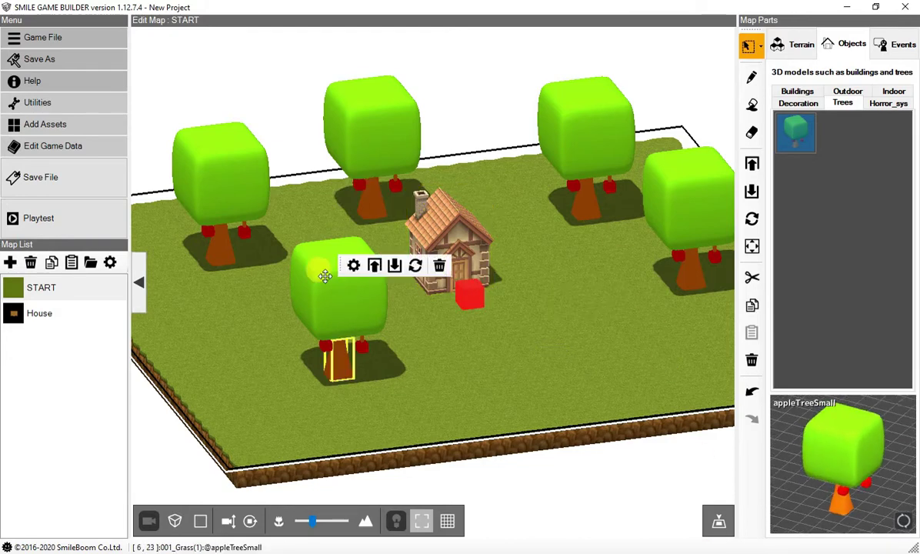
pyautogui.press('Delete')
pyautogui.click(205, 197)
pyautogui.press('Delete')
pyautogui.click(384, 165)
pyautogui.press('Delete')
pyautogui.click(549, 140)
pyautogui.press('Delete')
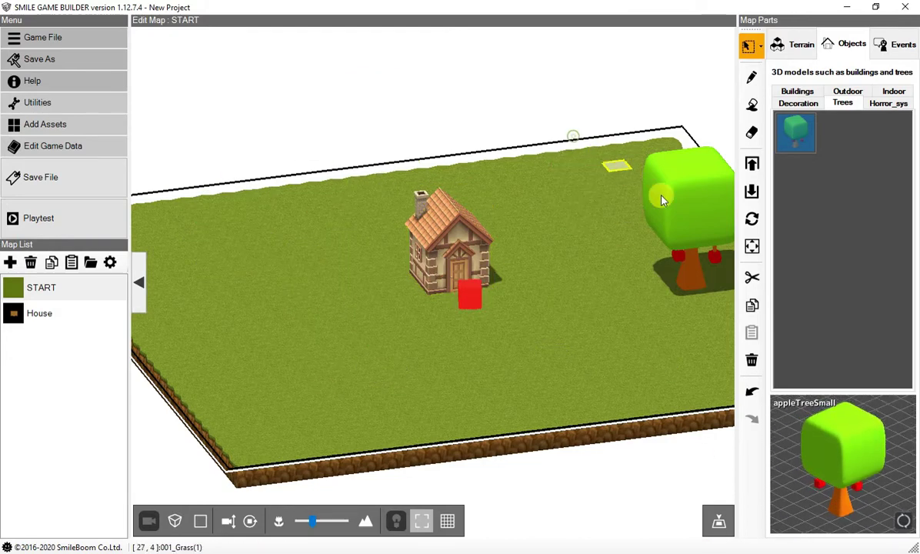
pyautogui.click(662, 195)
pyautogui.press('Delete')
pyautogui.click(449, 262)
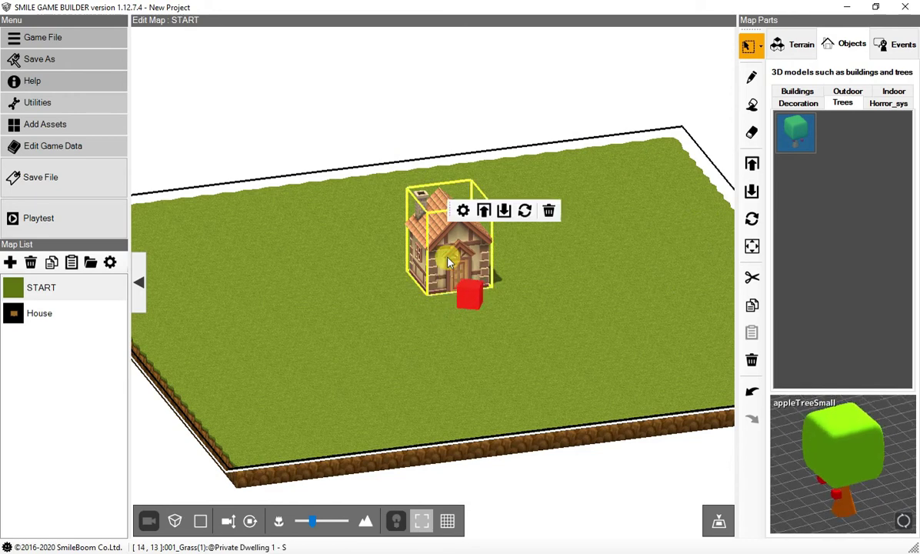
pyautogui.press('Delete')
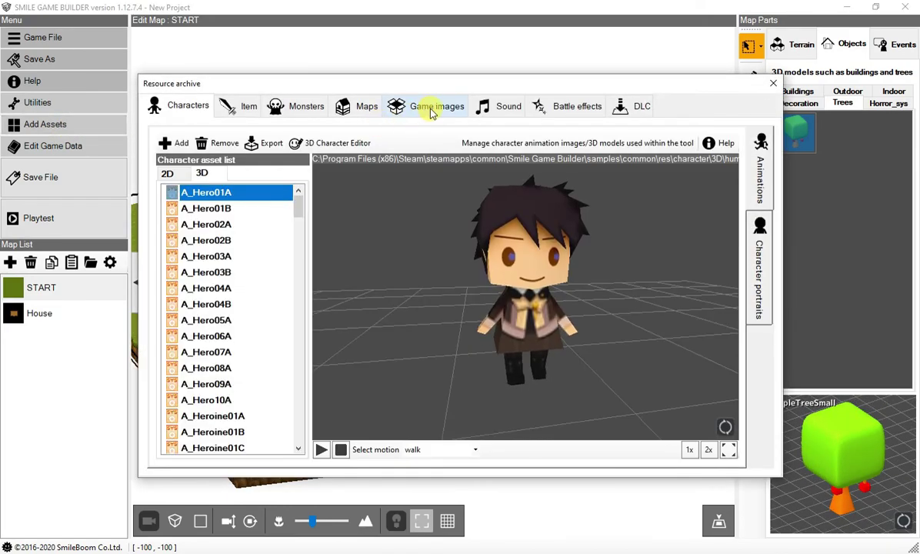
# Add TestAppleTree.fbx from D:\Game Development\SmileGame Models\Trees to the map objects in the resource archive.
pyautogui.click(365, 112)
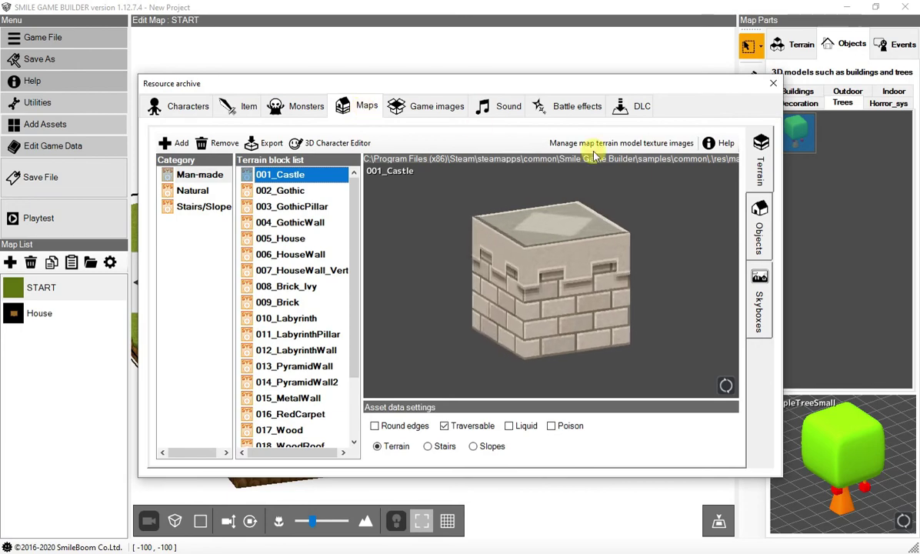
pyautogui.click(763, 223)
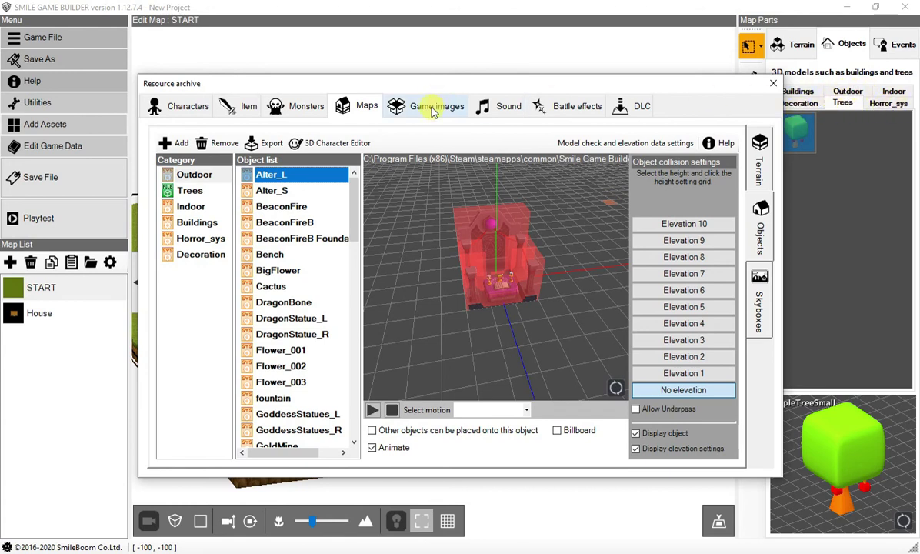
pyautogui.click(179, 144)
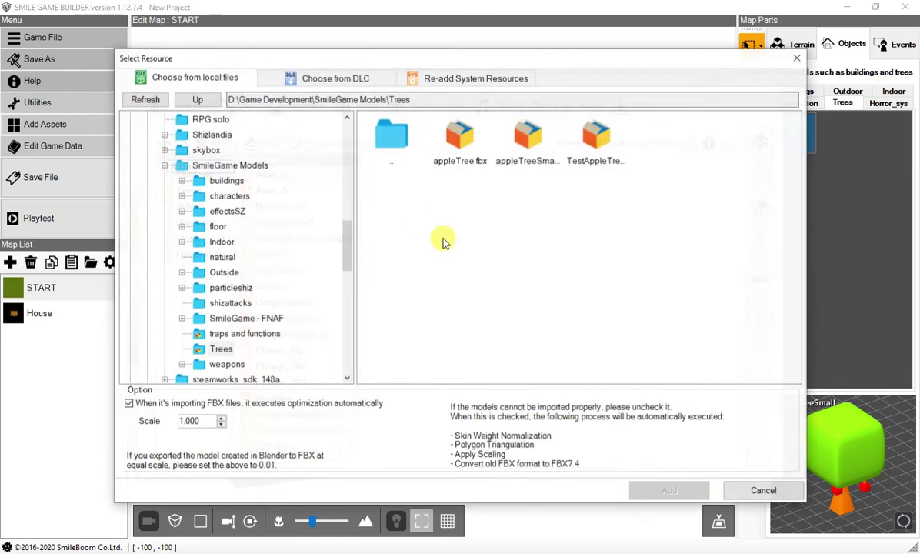
pyautogui.click(595, 154)
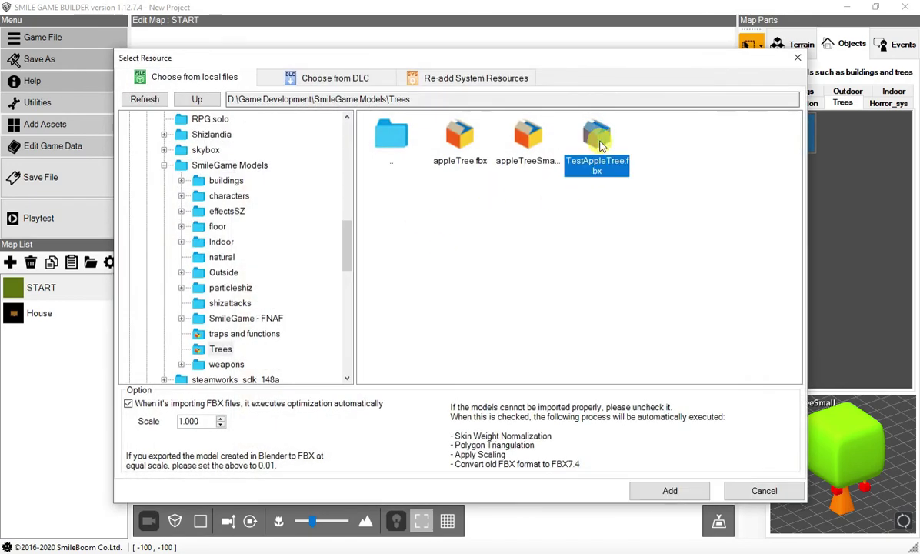
pyautogui.click(669, 493)
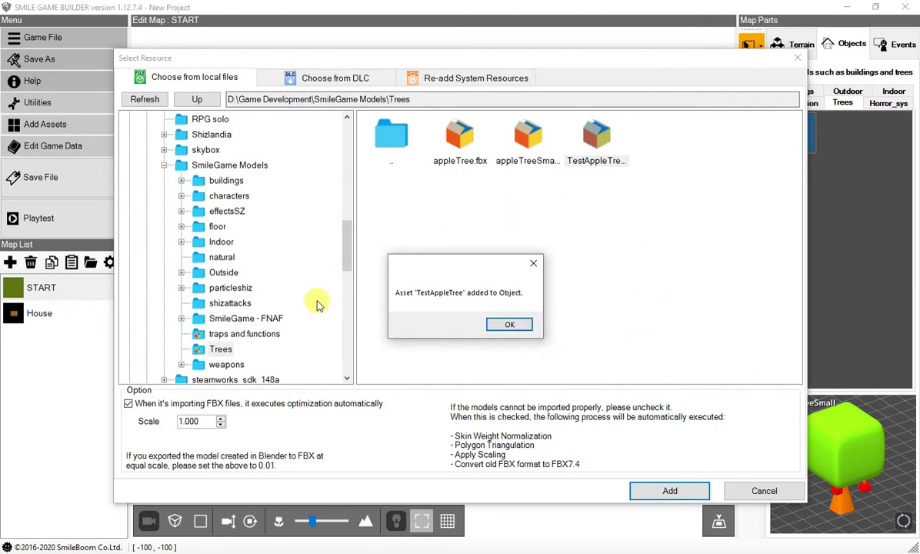
pyautogui.click(509, 326)
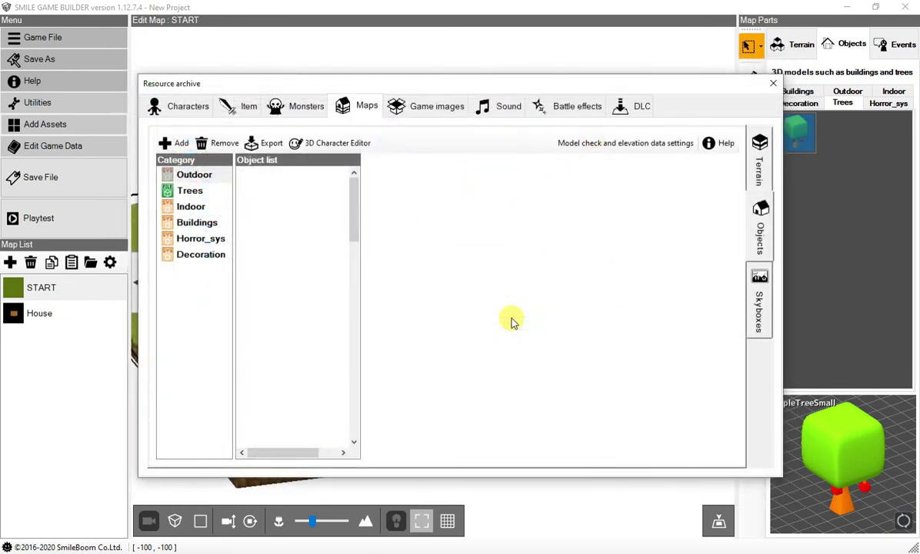
# Open TestAppleTree in the Trees category and assign Elevation 1 collision to the grid cell under its trunk.
pyautogui.click(189, 194)
pyautogui.click(304, 190)
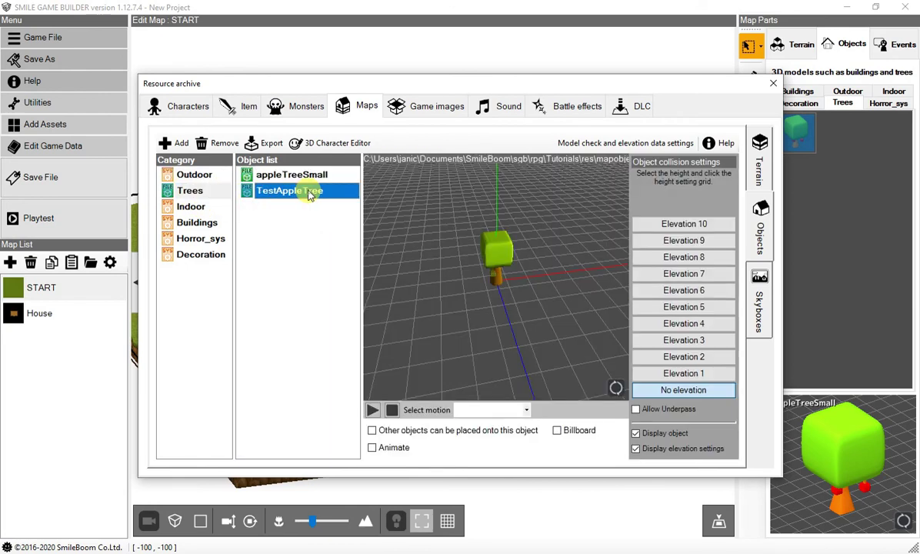
pyautogui.scroll(5, 500, 285)
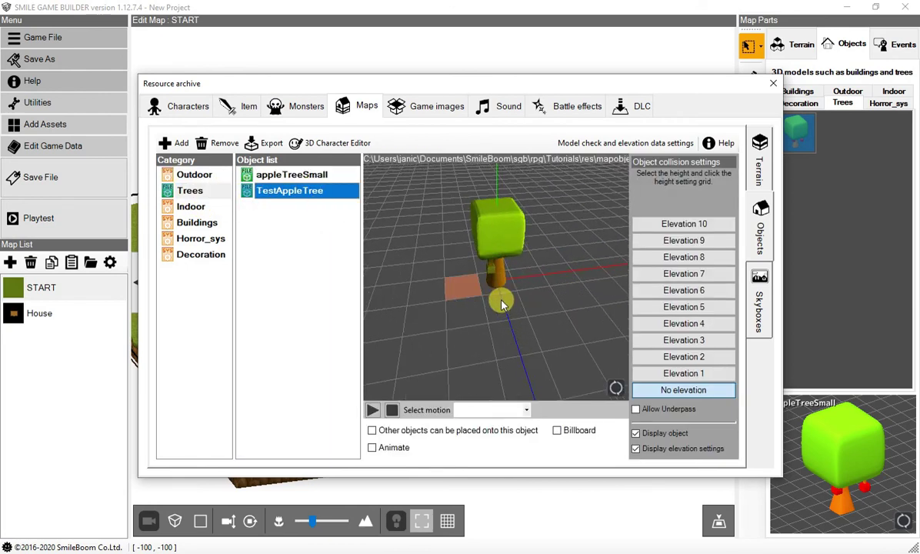
pyautogui.scroll(-5, 500, 301)
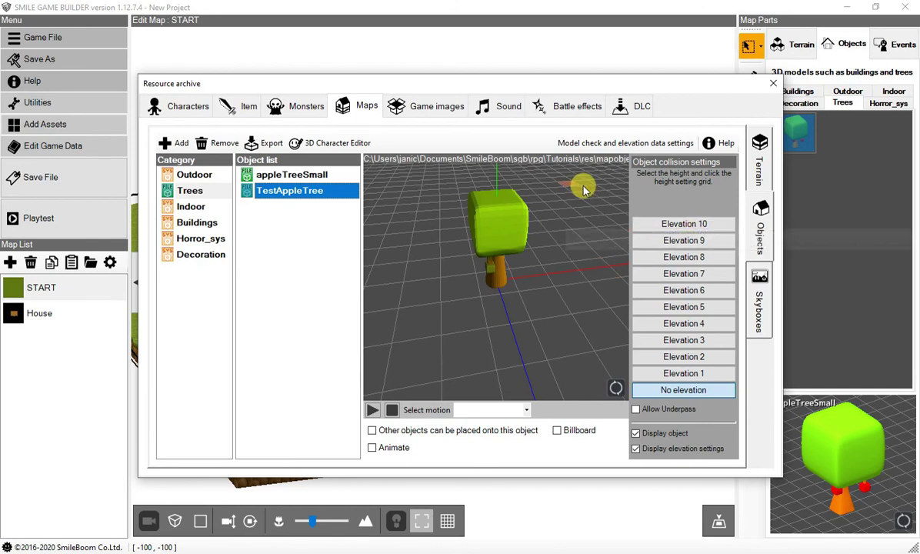
pyautogui.click(674, 375)
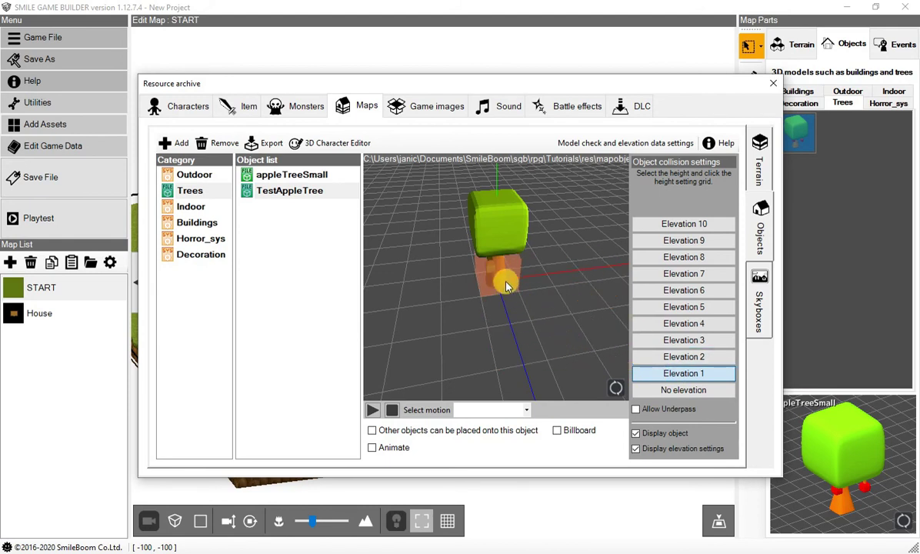
pyautogui.click(501, 289)
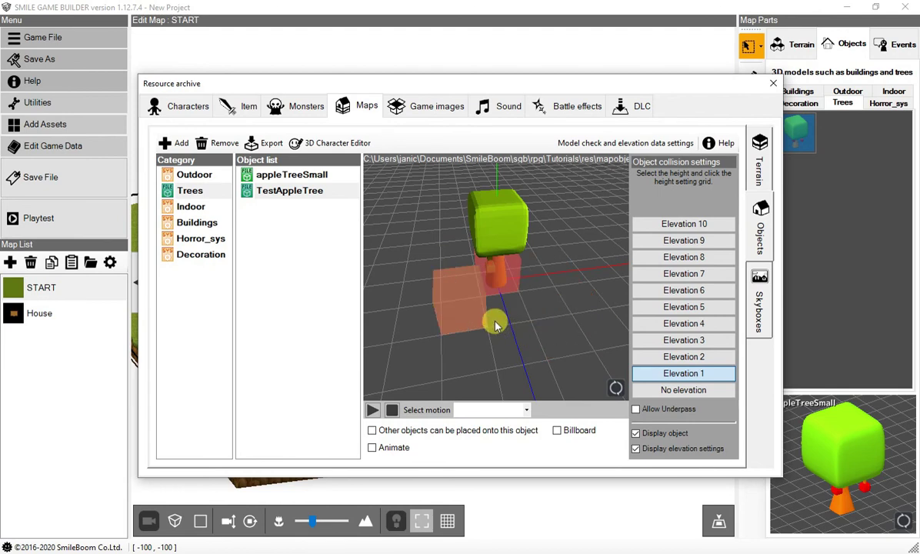
# Try Elevation 1 collision on the row of cells in front of the trunk and clear it with No elevation.
pyautogui.moveTo(485, 329); pyautogui.dragTo(559, 312)
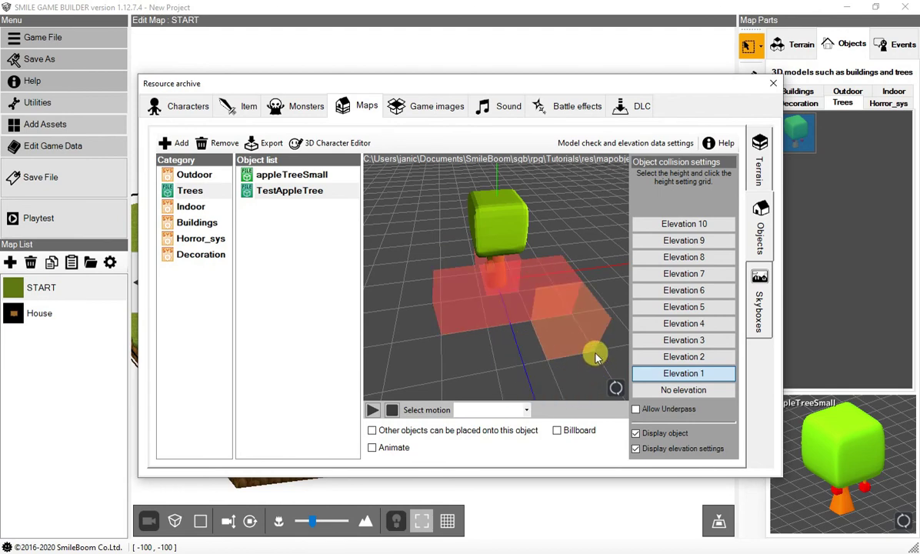
pyautogui.click(681, 389)
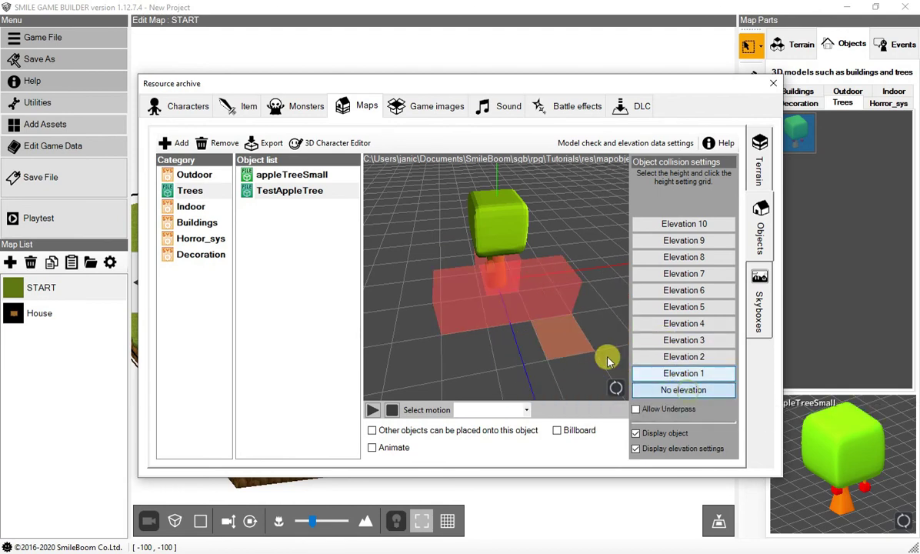
pyautogui.moveTo(564, 319); pyautogui.dragTo(450, 316)
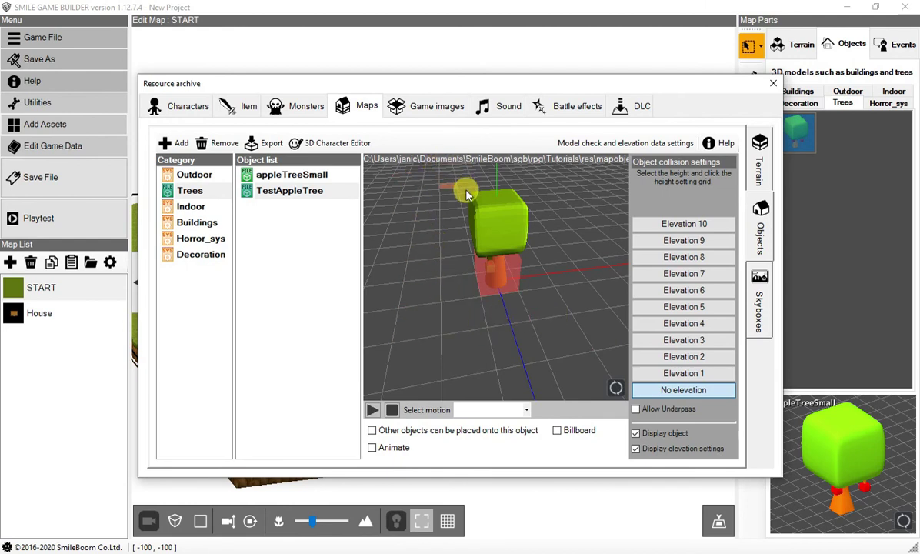
# Try Elevation 2 collision across the trunk's row, test Allow Underpass on the trunk cell, and clear the row with No elevation.
pyautogui.click(688, 358)
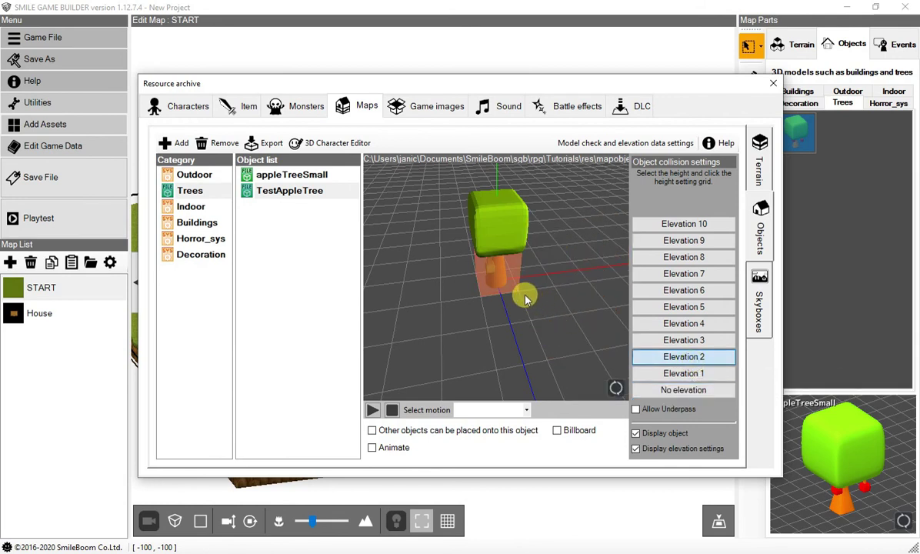
pyautogui.moveTo(524, 296)
pyautogui.mouseDown()
pyautogui.moveTo(487, 304)
pyautogui.moveTo(546, 283)
pyautogui.moveTo(556, 295)
pyautogui.moveTo(490, 274)
pyautogui.moveTo(584, 273)
pyautogui.mouseUp()
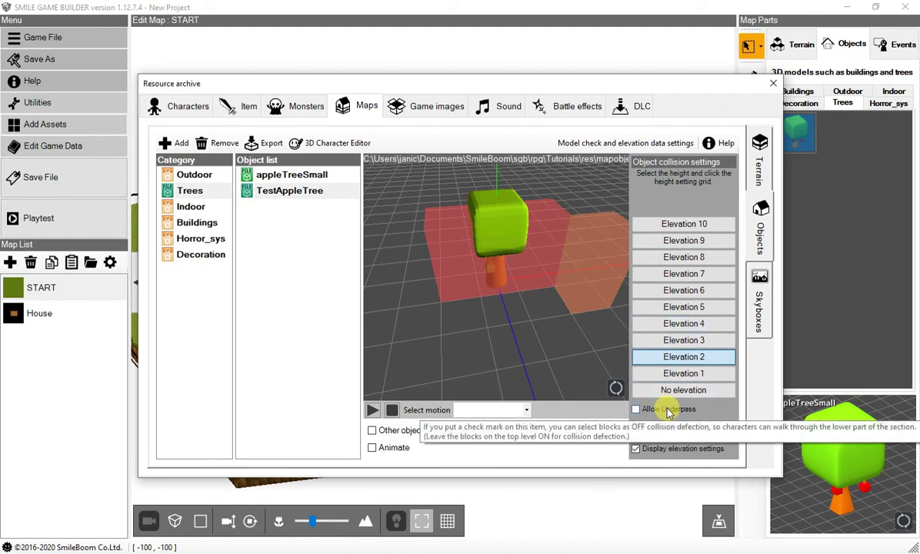
pyautogui.click(667, 412)
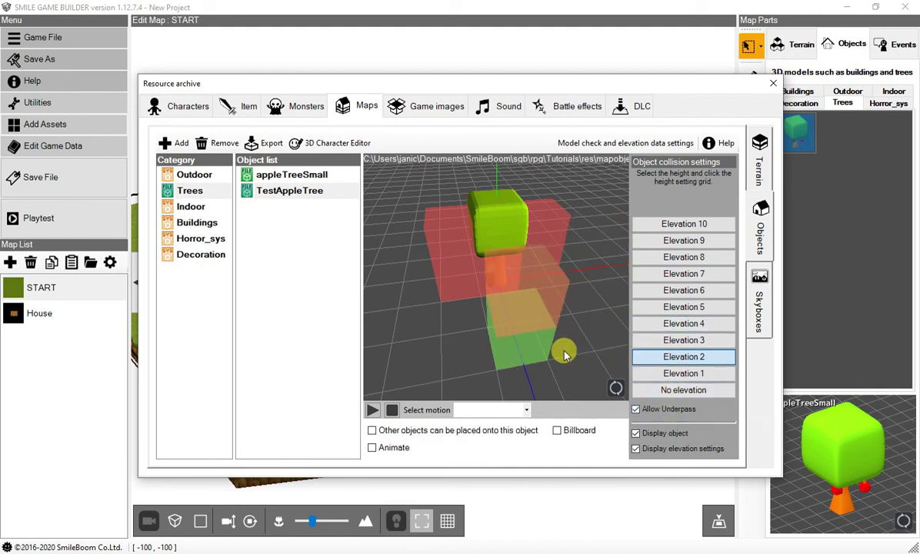
pyautogui.moveTo(539, 340)
pyautogui.mouseDown()
pyautogui.moveTo(520, 289)
pyautogui.moveTo(504, 289)
pyautogui.mouseUp()
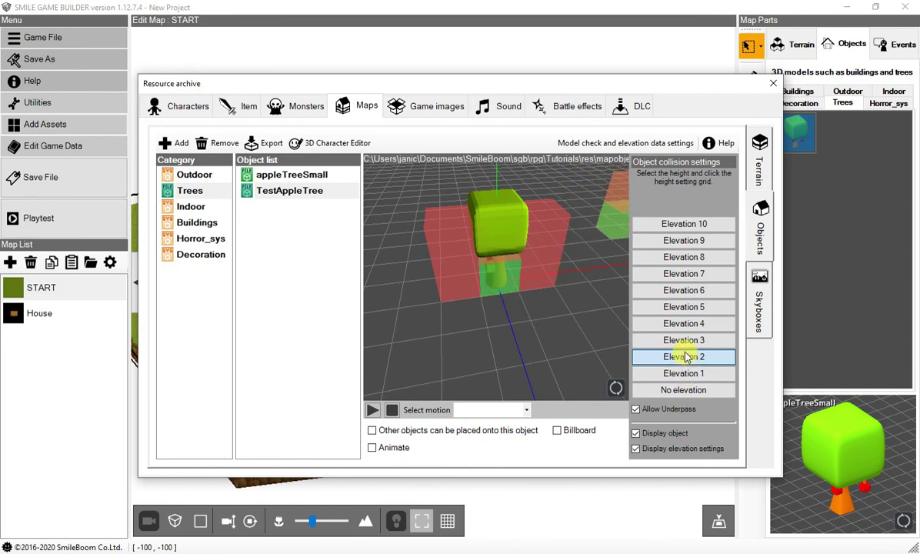
pyautogui.click(683, 390)
pyautogui.moveTo(476, 318)
pyautogui.mouseDown()
pyautogui.moveTo(478, 287)
pyautogui.moveTo(580, 290)
pyautogui.mouseUp()
# Assign Elevation 1 collision to the trunk's cell again and close the resource archive.
pyautogui.click(684, 373)
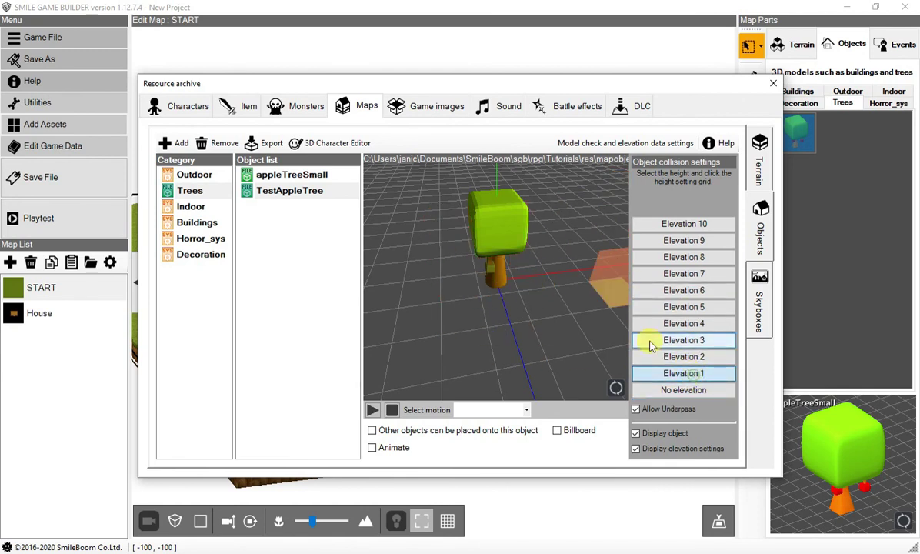
pyautogui.moveTo(499, 281)
pyautogui.mouseDown()
pyautogui.moveTo(565, 285)
pyautogui.moveTo(587, 306)
pyautogui.moveTo(607, 254)
pyautogui.moveTo(624, 258)
pyautogui.mouseUp()
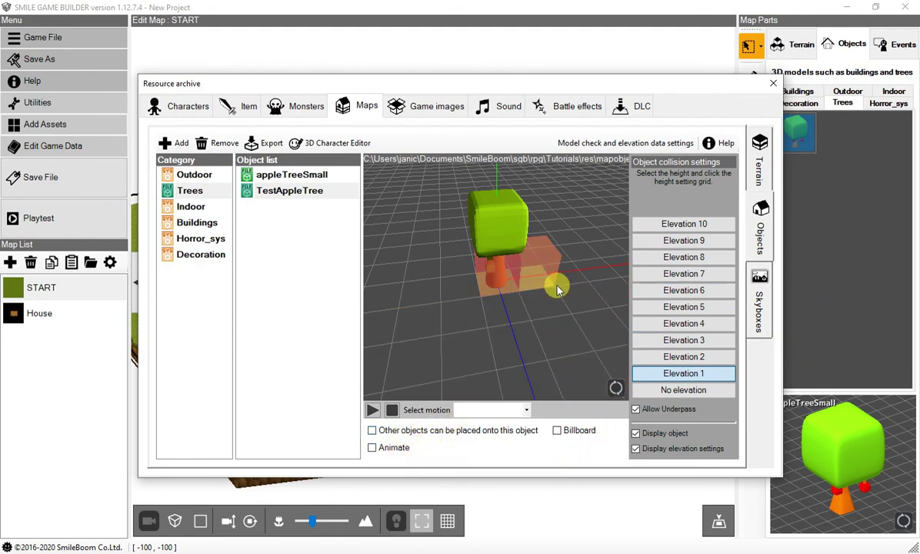
pyautogui.click(508, 286)
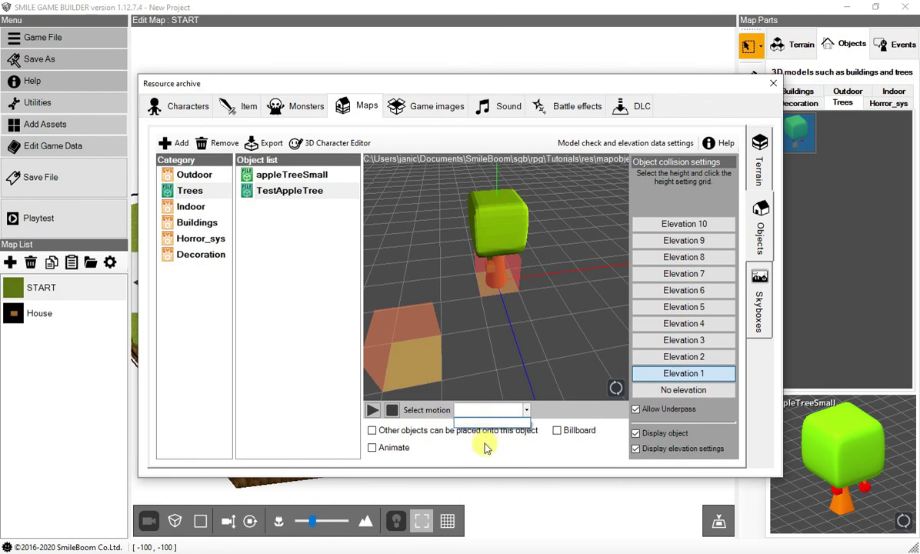
pyautogui.click(488, 412)
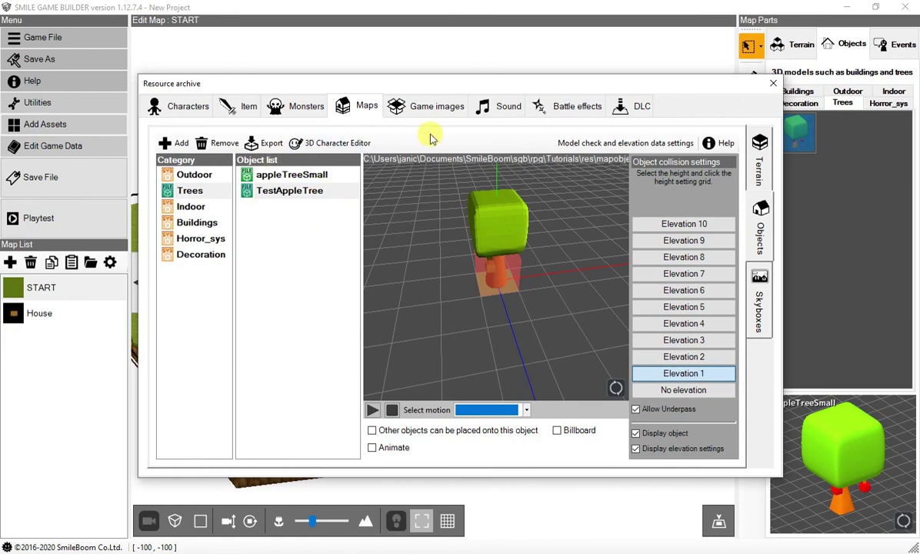
pyautogui.click(774, 84)
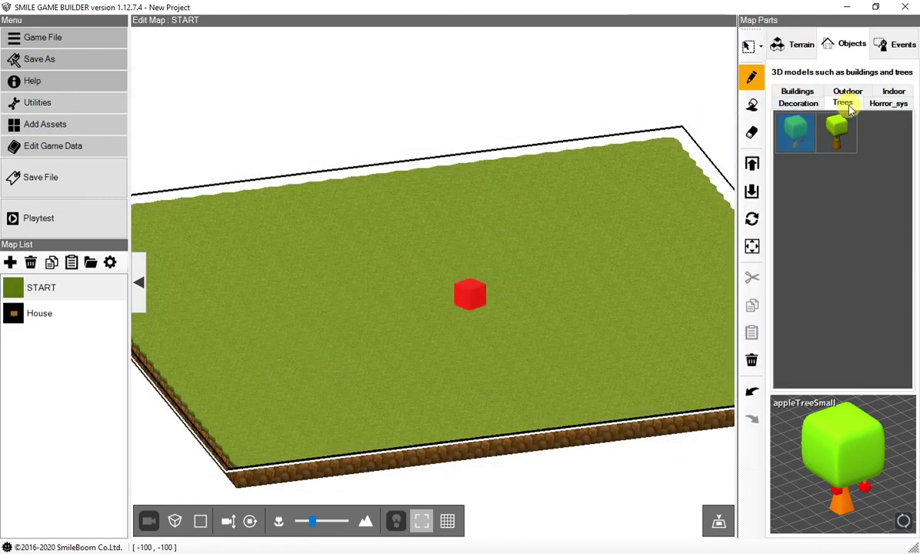
# Place TestAppleTree from the Trees objects at three spots on the grass behind the red cube.
pyautogui.click(804, 91)
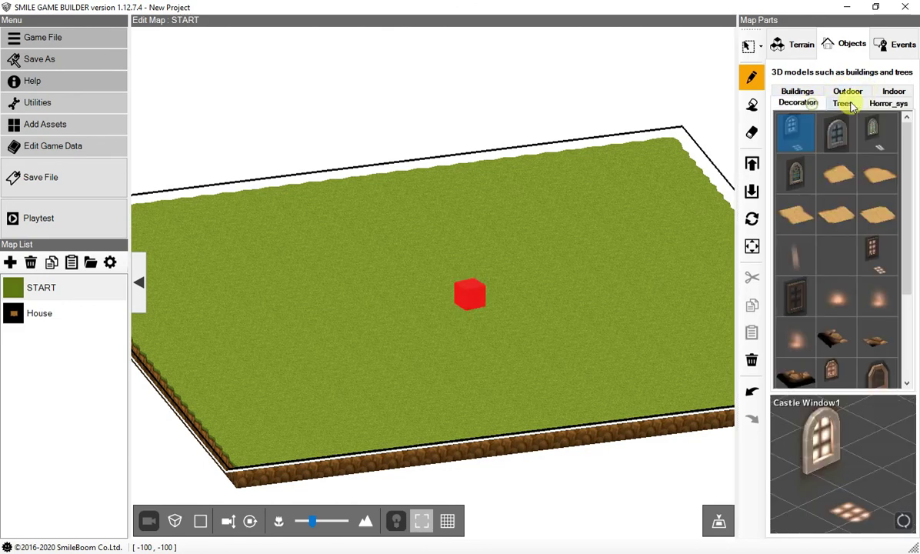
pyautogui.click(846, 104)
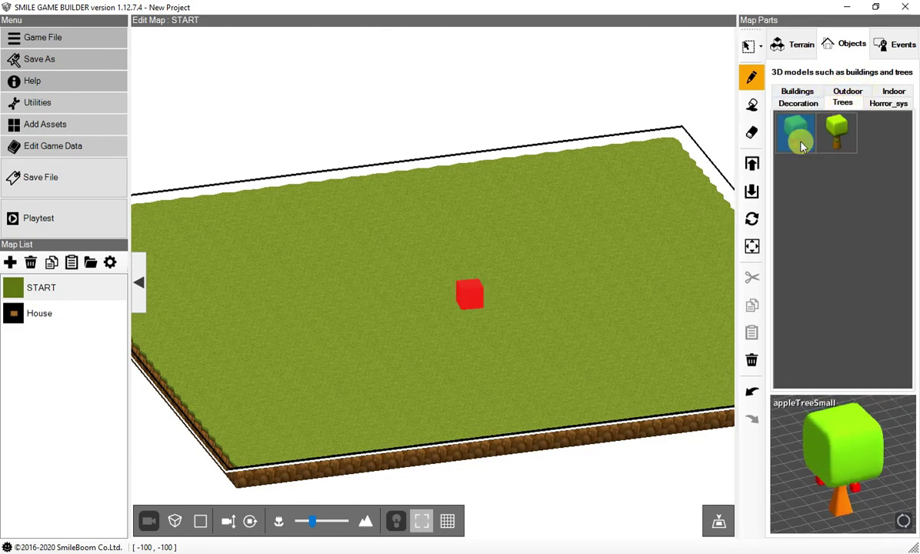
pyautogui.click(843, 138)
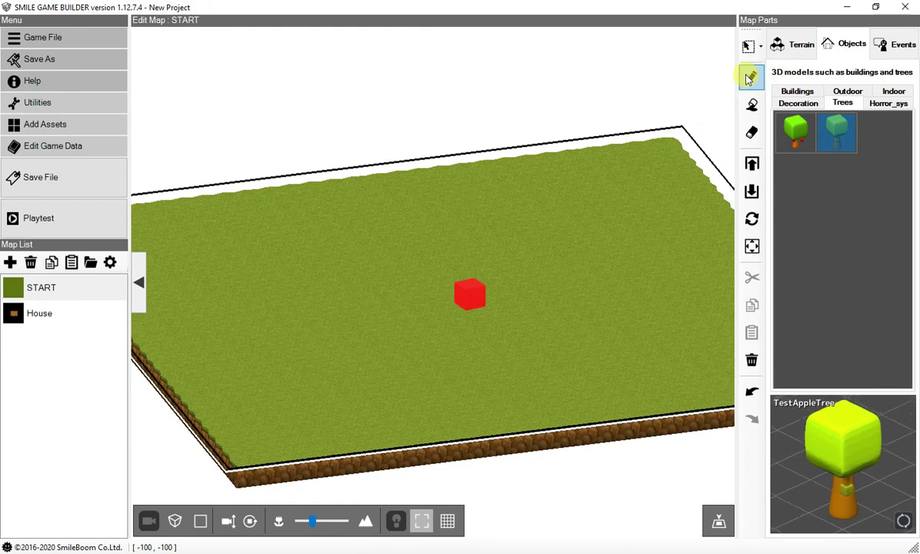
pyautogui.click(559, 240)
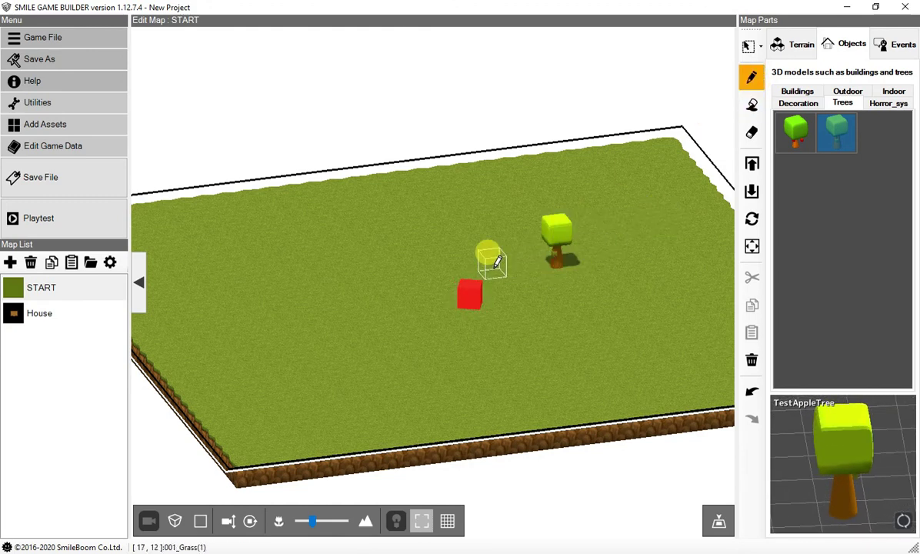
pyautogui.click(496, 243)
pyautogui.click(427, 241)
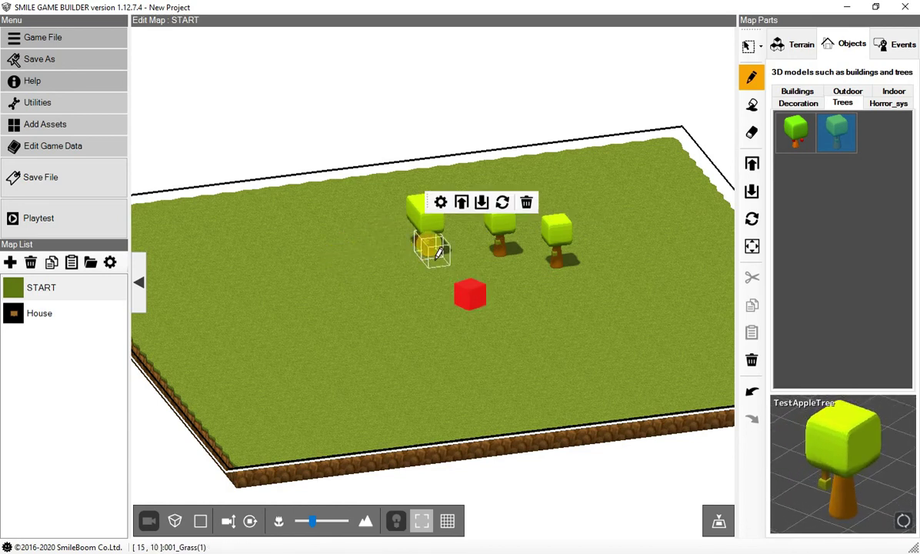
# Delete the extra TestAppleTree copies crowded directly in front of the leftmost tree behind the red cube.
pyautogui.click(430, 246)
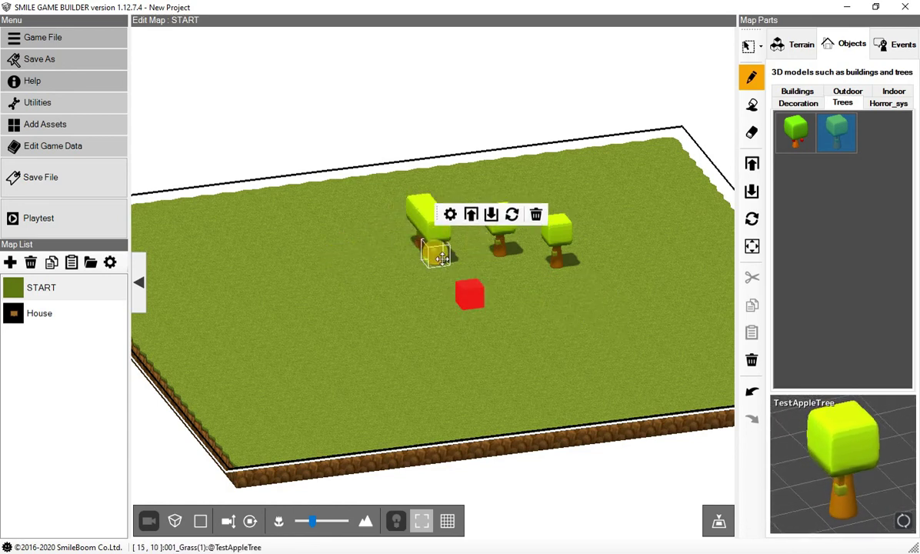
pyautogui.click(536, 218)
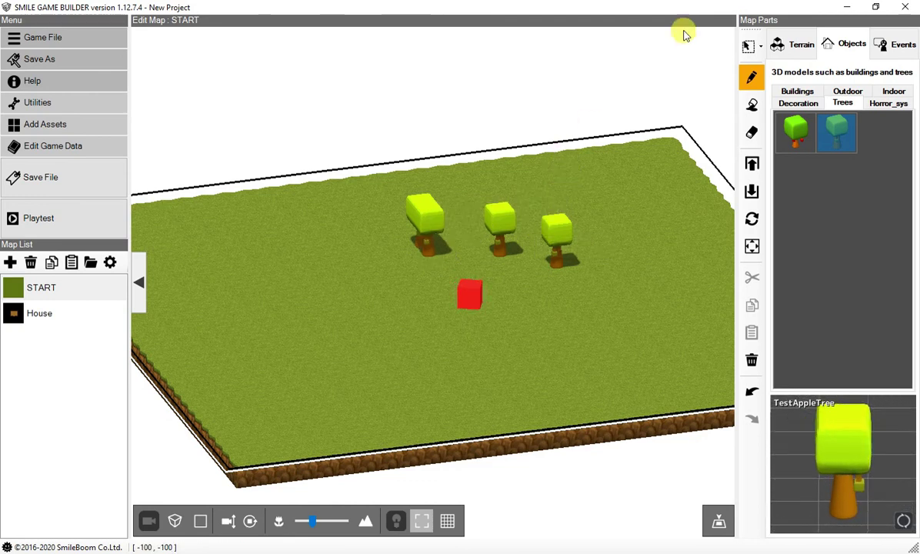
pyautogui.click(749, 46)
pyautogui.click(427, 243)
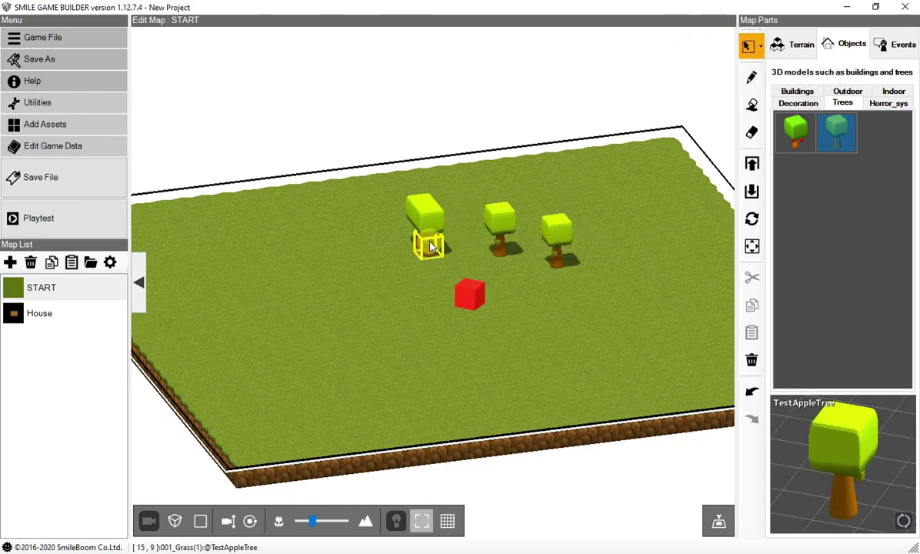
pyautogui.press('Delete')
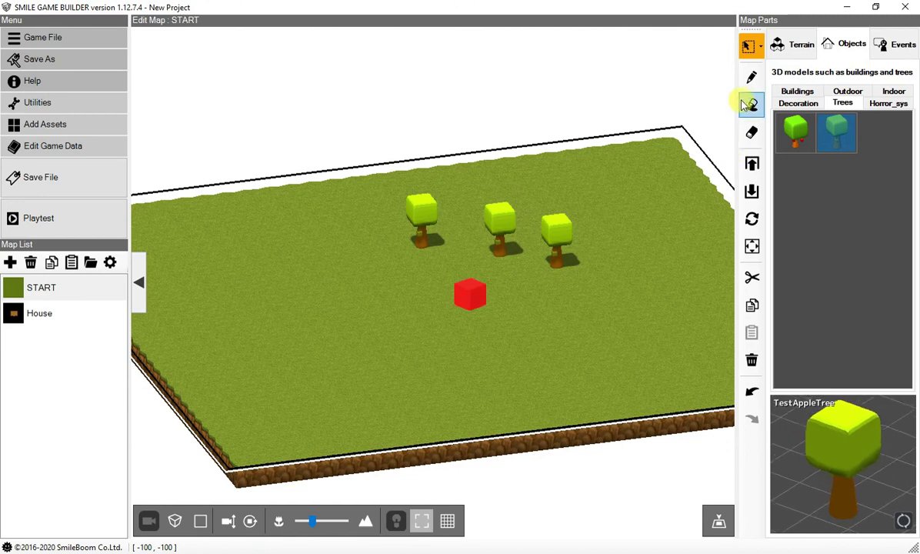
# Place seven more TestAppleTree objects on the grass so the trees form a loose ring around the red cube.
pyautogui.click(751, 79)
pyautogui.click(352, 235)
pyautogui.click(306, 278)
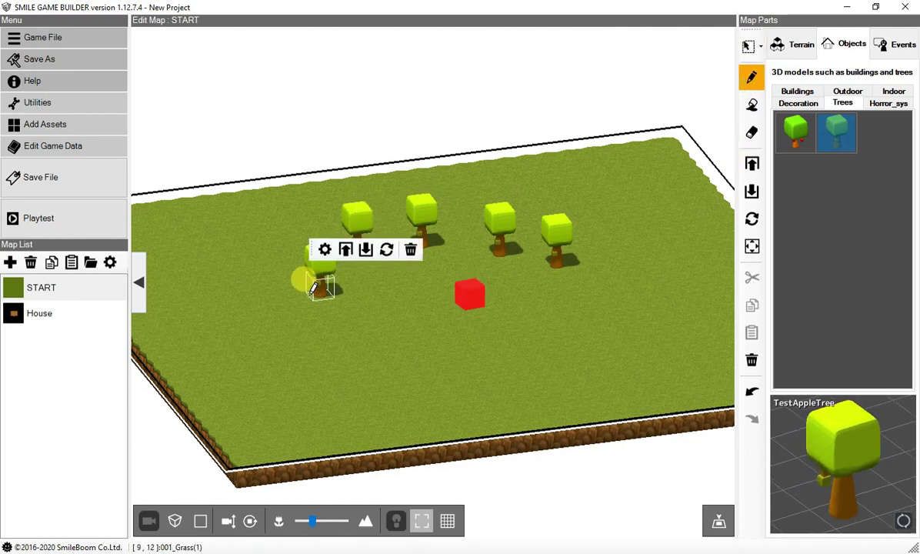
pyautogui.click(406, 366)
pyautogui.click(555, 338)
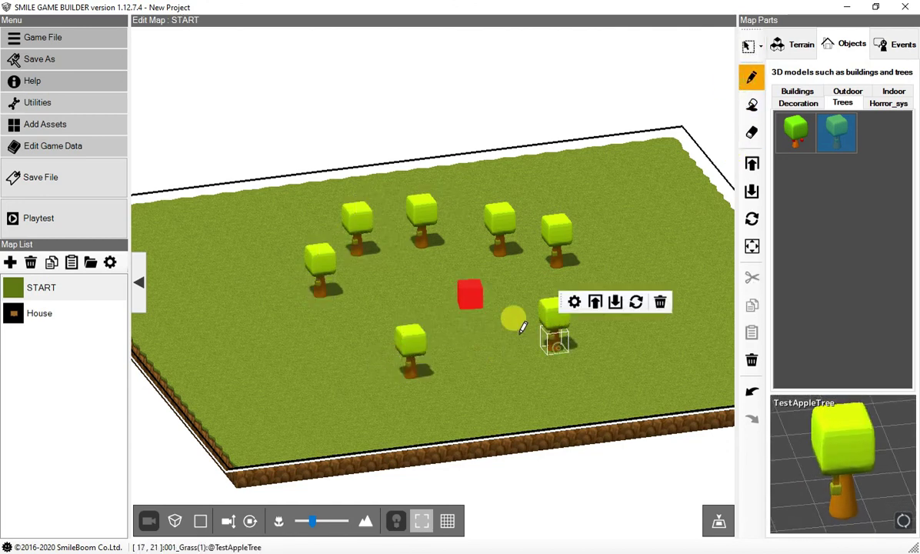
pyautogui.click(494, 354)
pyautogui.click(384, 301)
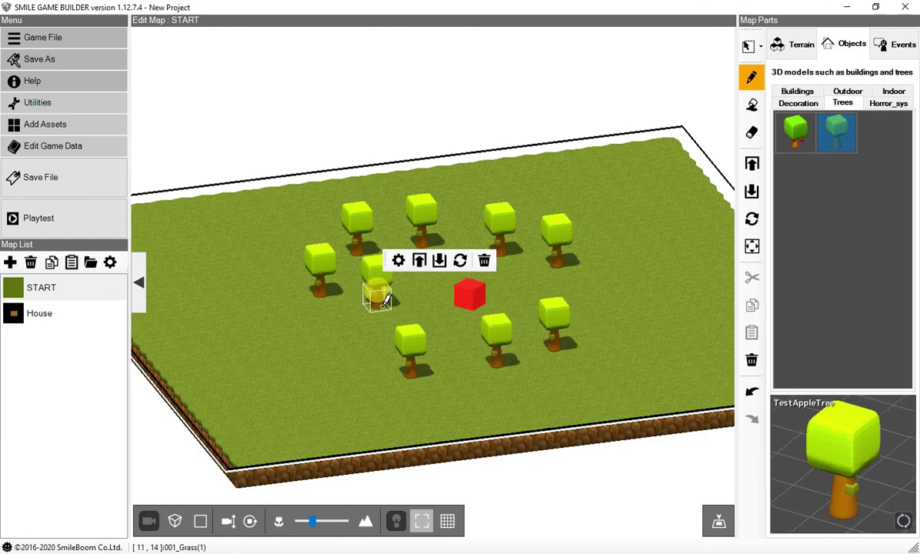
pyautogui.click(536, 283)
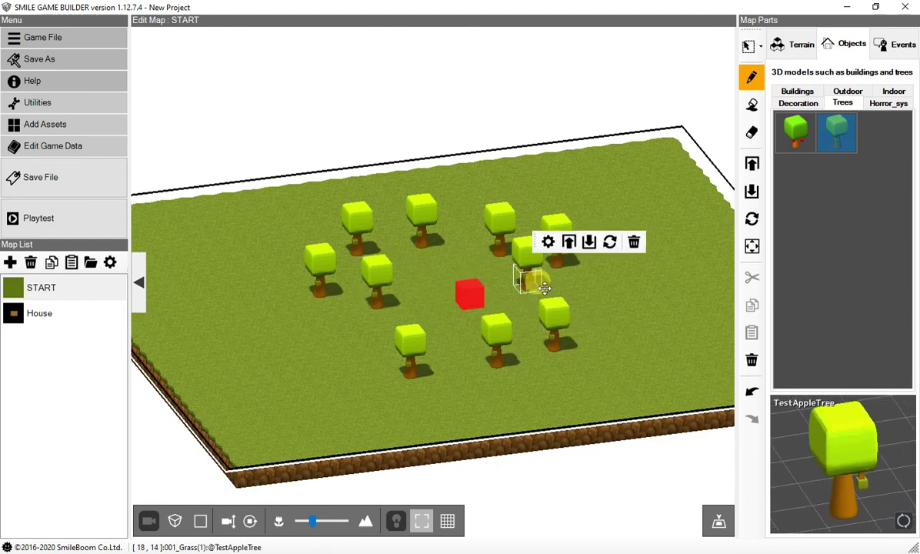
# Place six more TestAppleTree objects around the outside of the tree ring and start a playtest of the map.
pyautogui.click(460, 196)
pyautogui.click(315, 198)
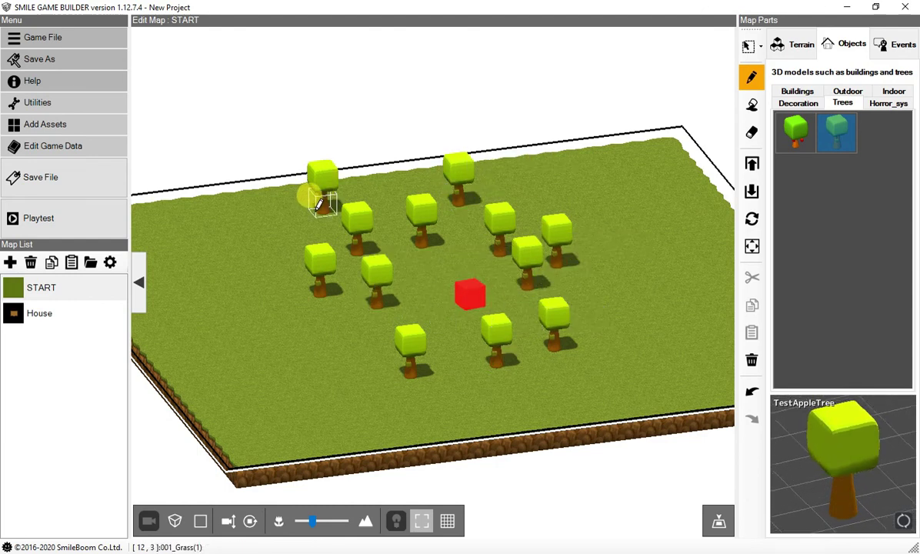
pyautogui.click(278, 225)
pyautogui.click(333, 331)
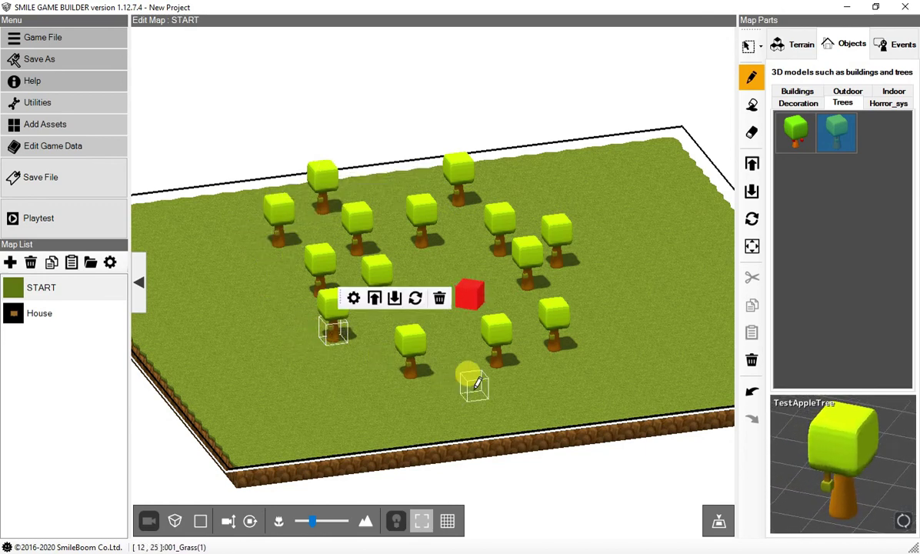
pyautogui.click(613, 296)
pyautogui.click(551, 183)
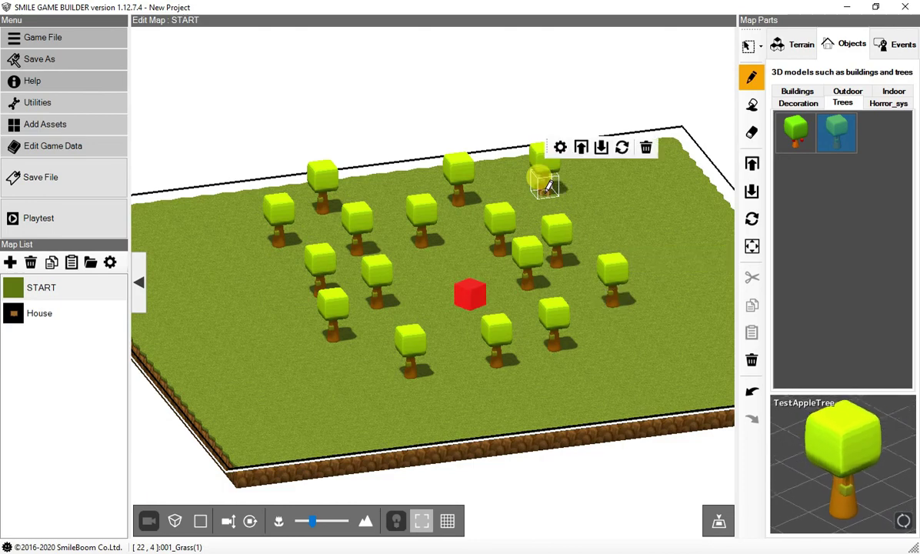
pyautogui.click(40, 217)
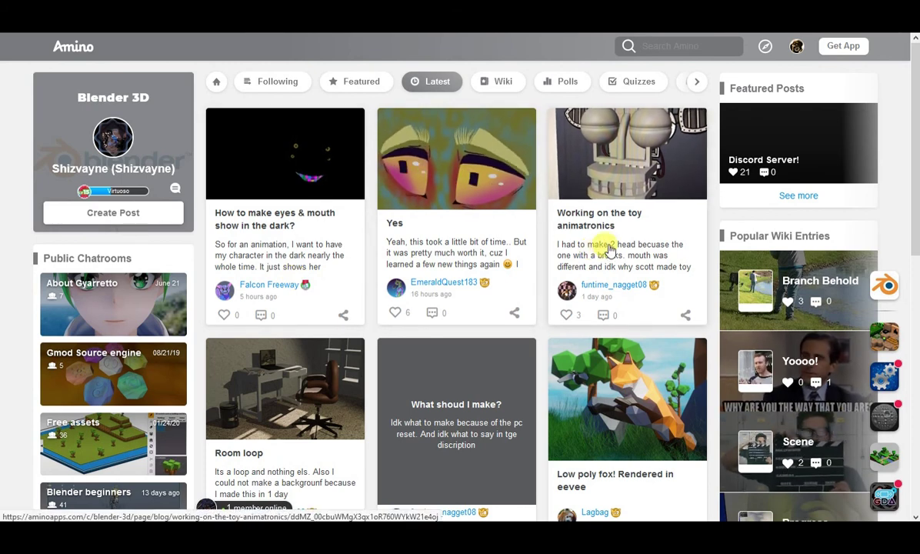
# Switch to Amino in the browser, look through the latest posts of the Blender 3D community, and open another community.
pyautogui.scroll(-10, 556, 296)
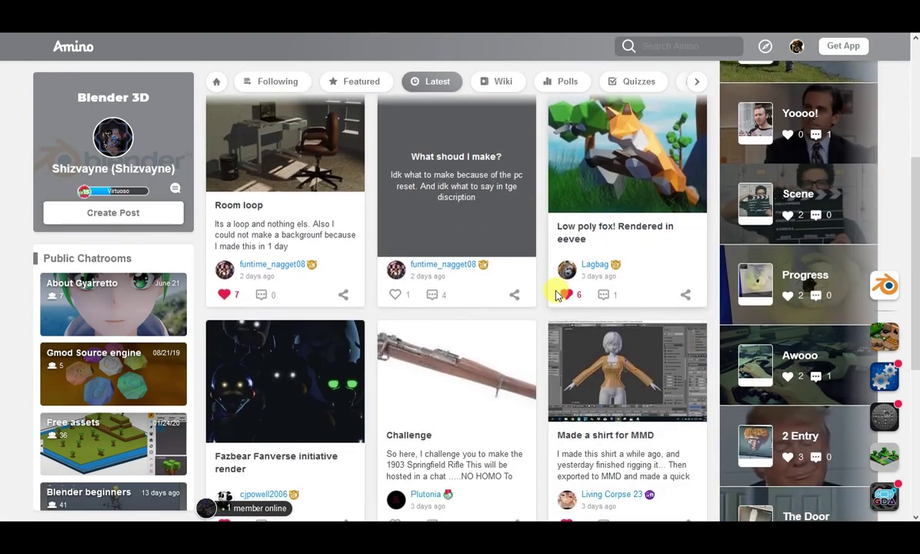
pyautogui.scroll(-6, 557, 296)
pyautogui.scroll(8, 539, 242)
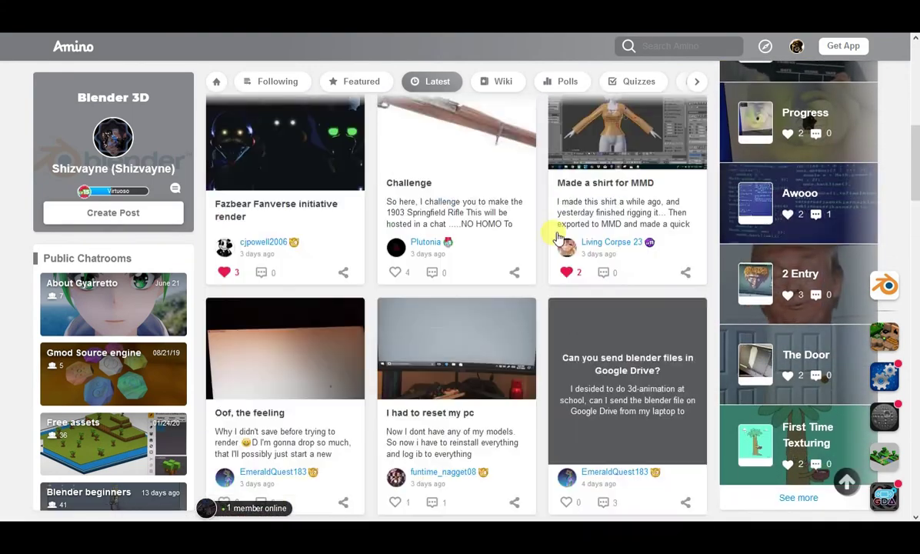
pyautogui.scroll(3, 568, 174)
pyautogui.click(884, 336)
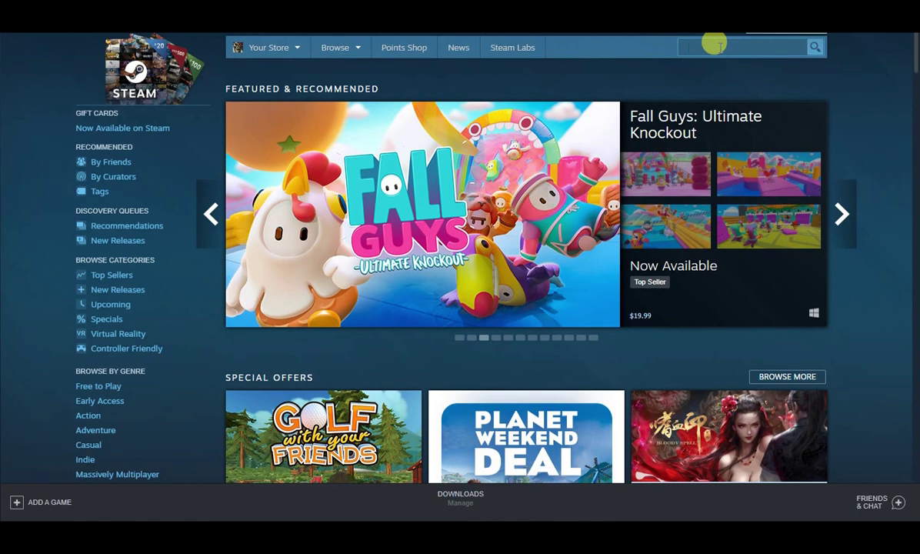
# Switch to Steam, search the store for "frop", and open the Frop game's store page.
pyautogui.write('rop')
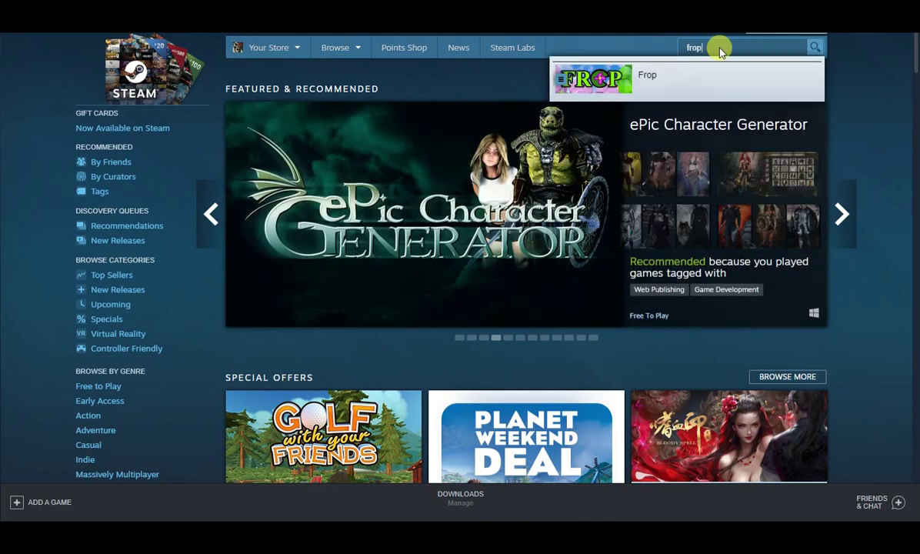
pyautogui.press('Return')
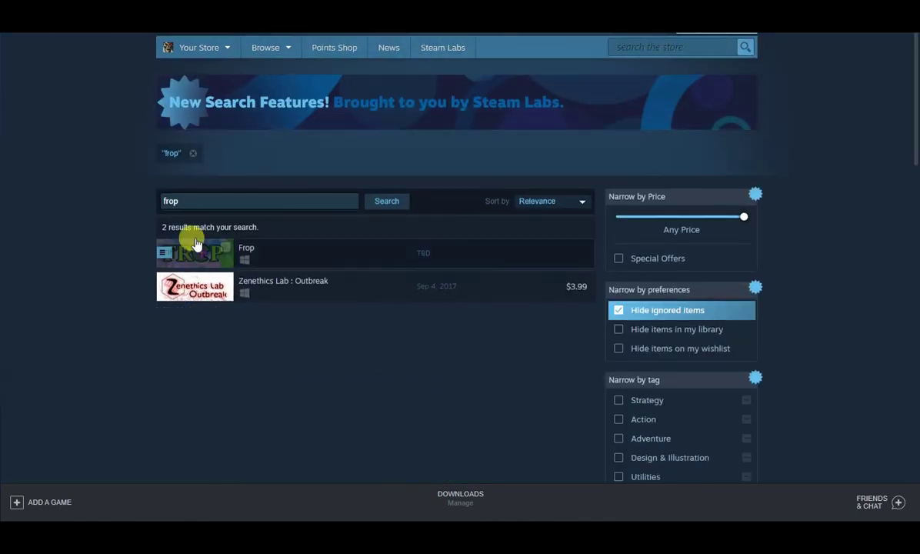
pyautogui.click(198, 264)
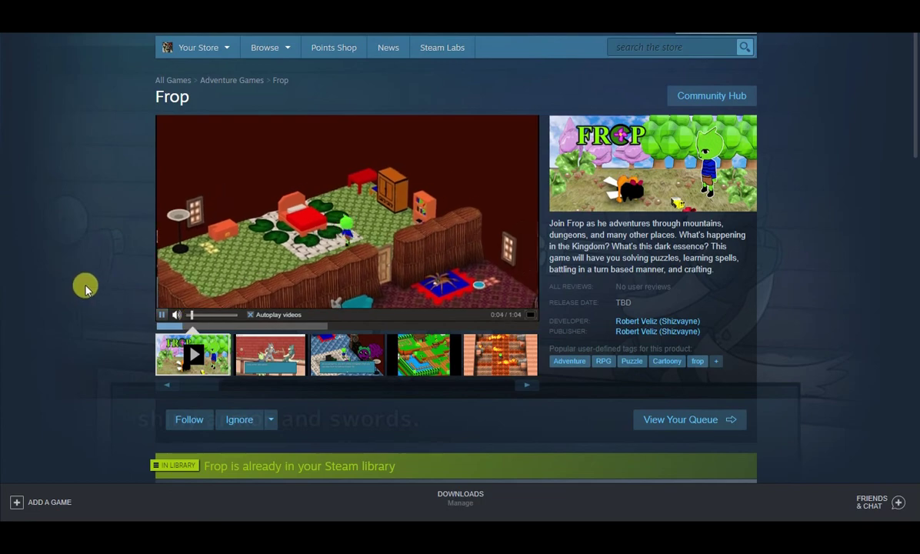
# Examine Frop's screenshots, release information, game description and the rest of its store page.
pyautogui.click(279, 363)
pyautogui.click(343, 361)
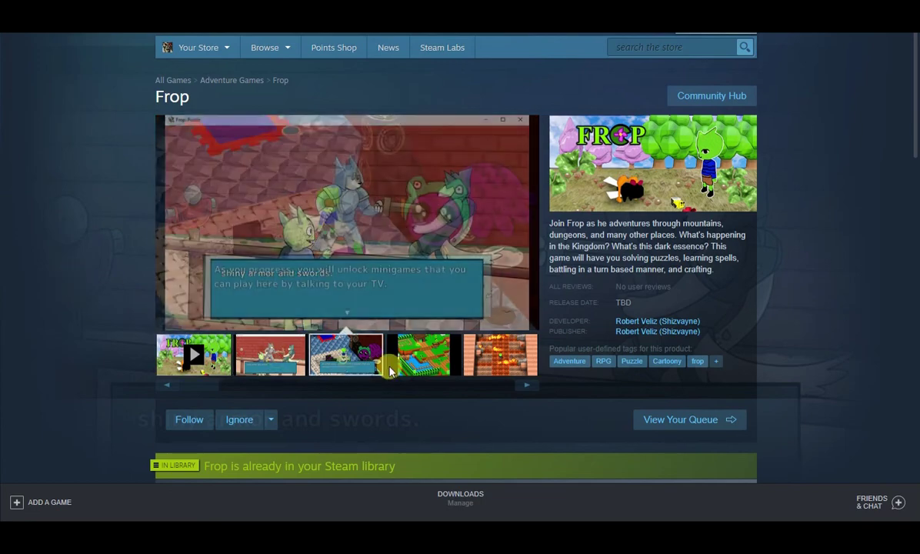
pyautogui.click(423, 363)
pyautogui.click(496, 369)
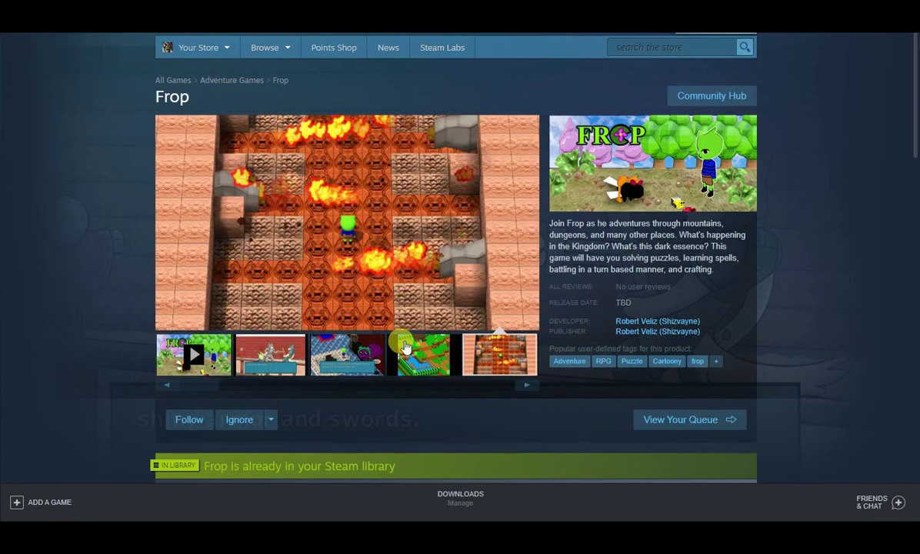
pyautogui.scroll(-3, 492, 365)
pyautogui.scroll(-2, 454, 339)
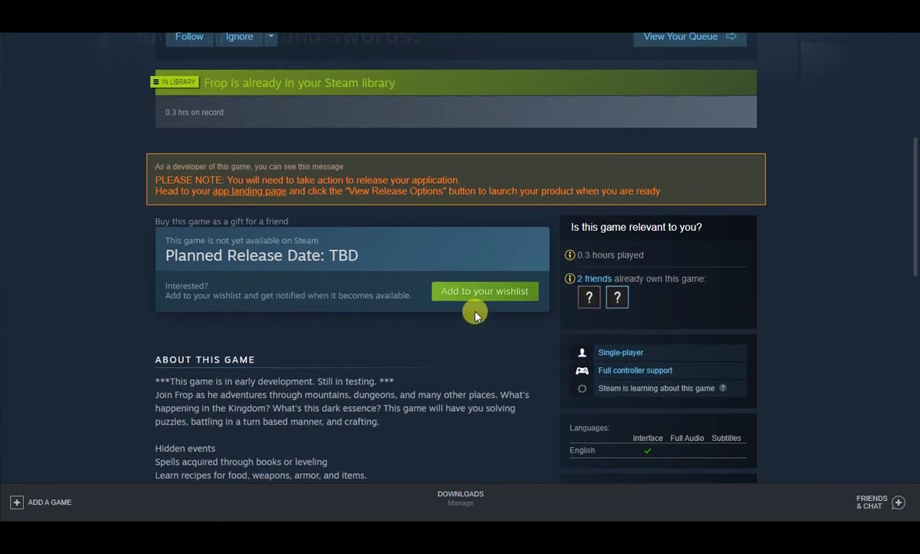
pyautogui.scroll(-10, 380, 318)
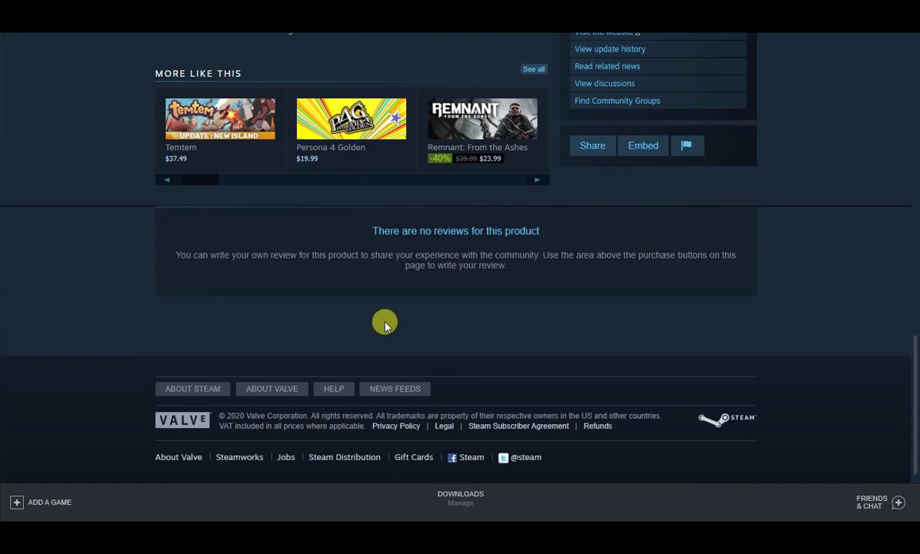
pyautogui.scroll(15, 139, 283)
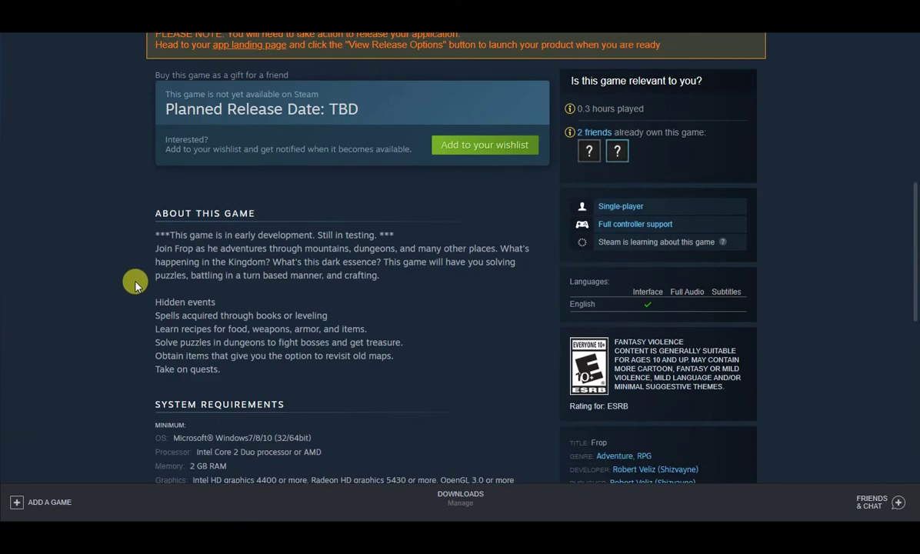